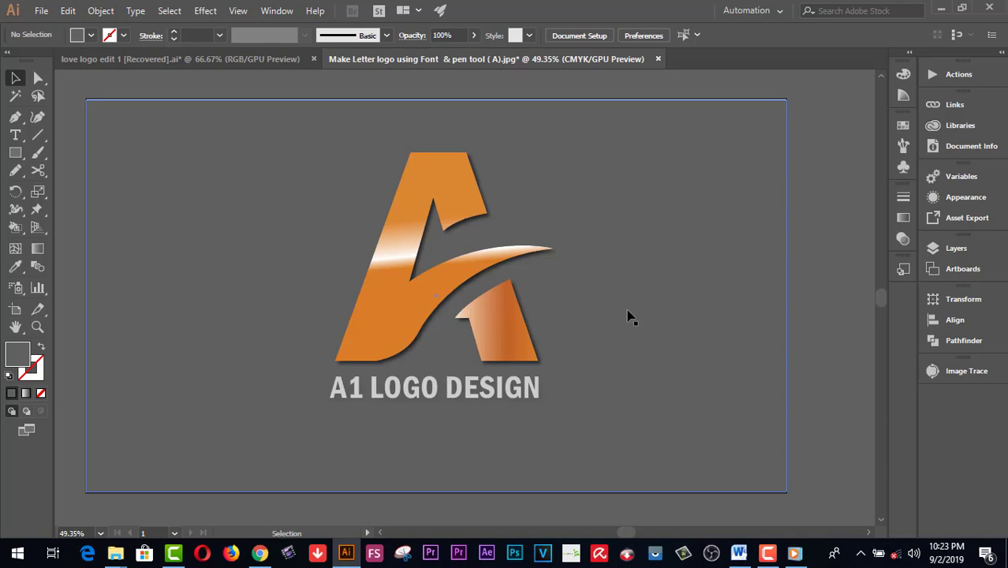
# - Switch from Illustrator to the YouTube channel page in Chrome
pyautogui.click(259, 552)
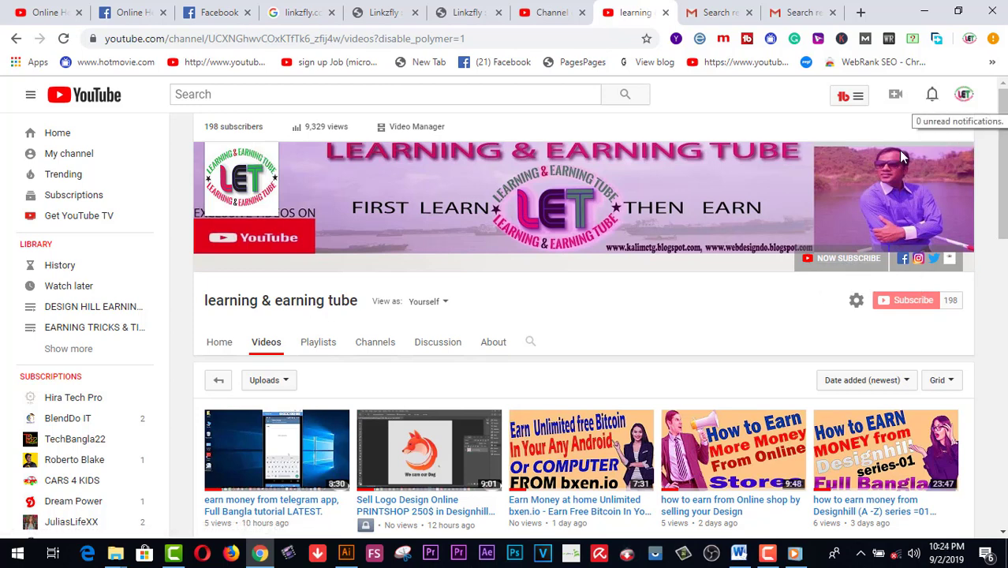
# - Scroll down through the channel's grid of uploaded videos
pyautogui.scroll(-1, 610, 418)
pyautogui.scroll(-2, 610, 418)
pyautogui.scroll(-1, 609, 418)
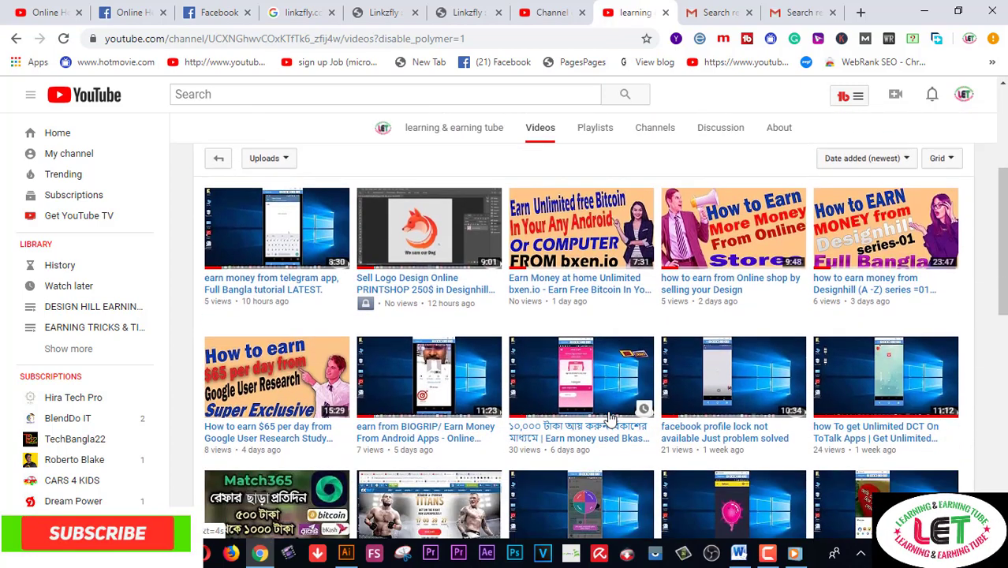
pyautogui.scroll(-2, 609, 418)
pyautogui.scroll(-1, 610, 417)
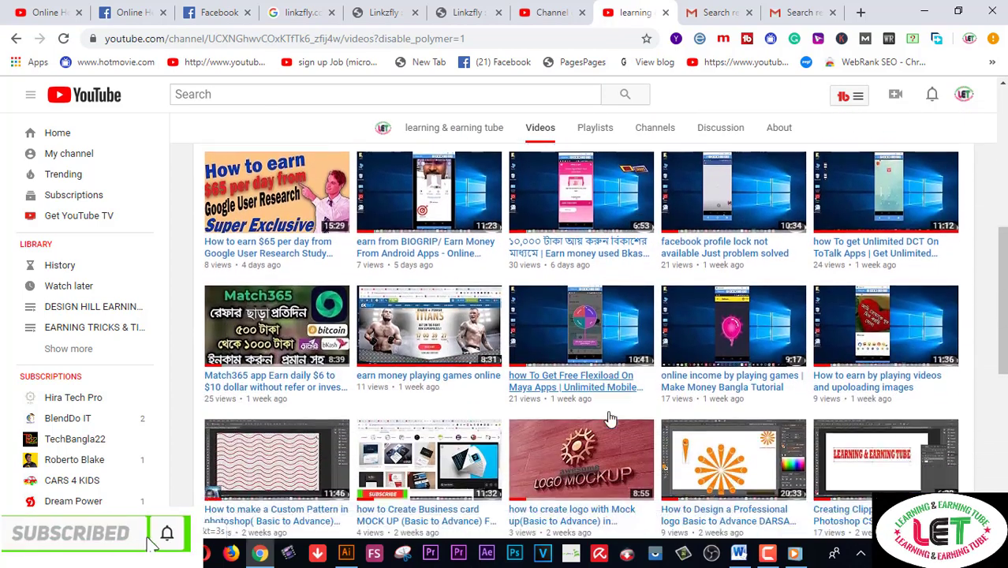
pyautogui.scroll(-1, 610, 418)
pyautogui.scroll(-1, 610, 418)
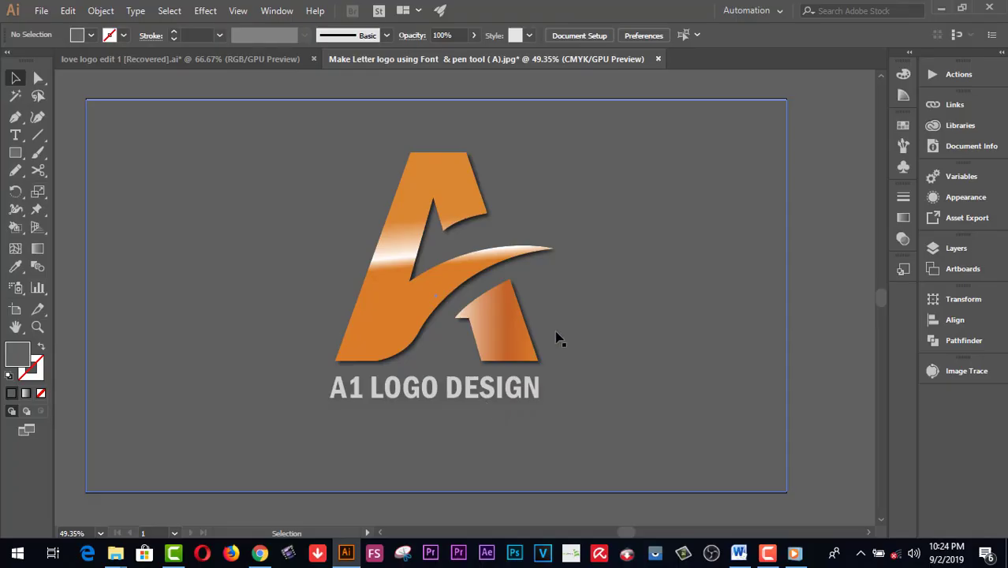
# - Zoom out and move the grey cover rectangle off the artboard
pyautogui.hotkey('ctrl', 'alt', 'space')
pyautogui.click(466, 345)
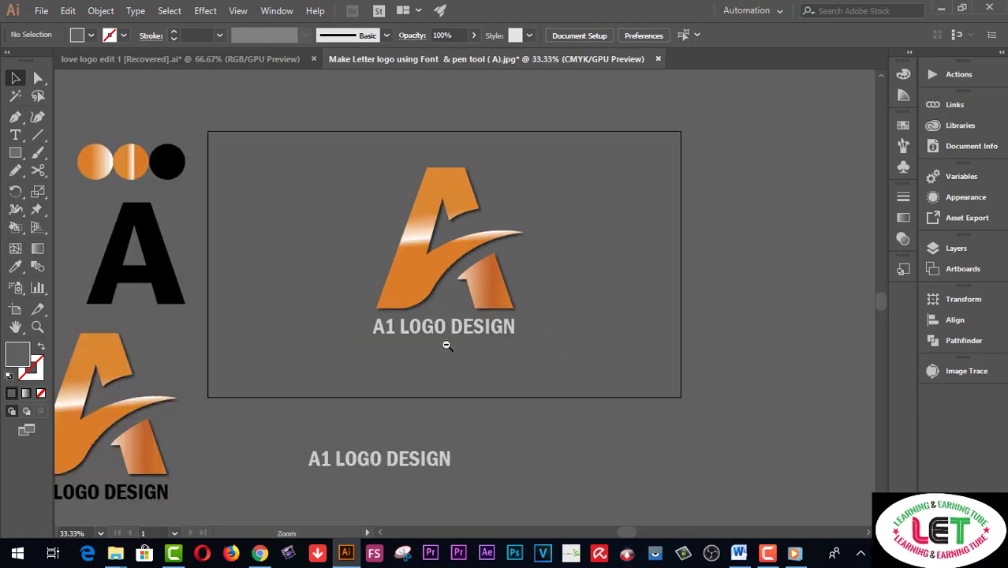
pyautogui.click(360, 347)
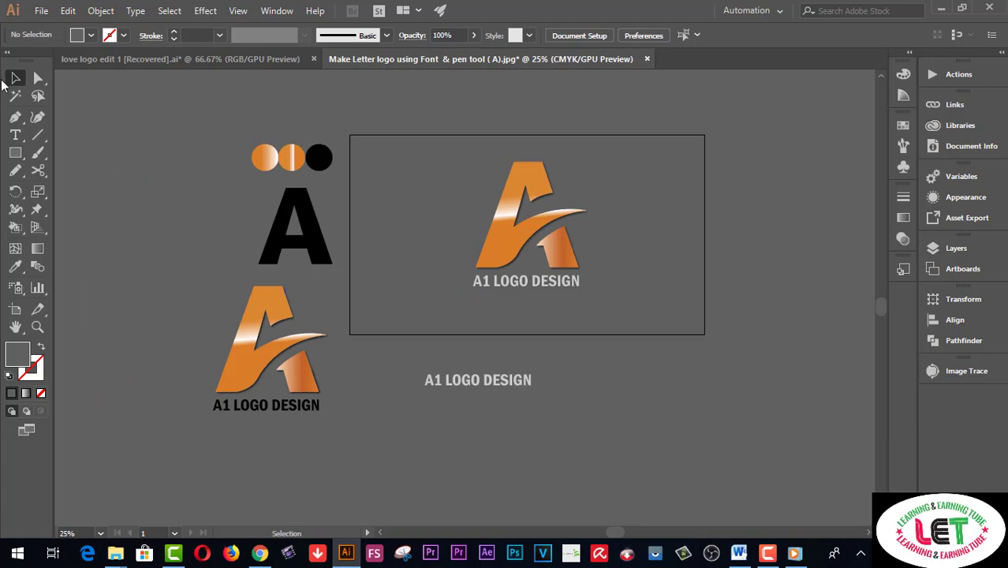
pyautogui.click(15, 78)
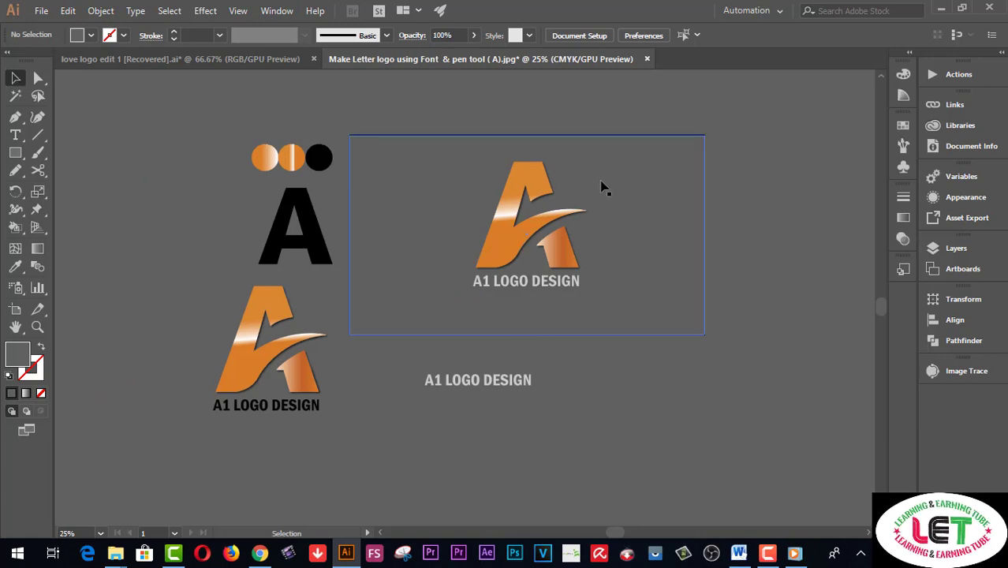
pyautogui.moveTo(611, 179); pyautogui.dragTo(603, 457)
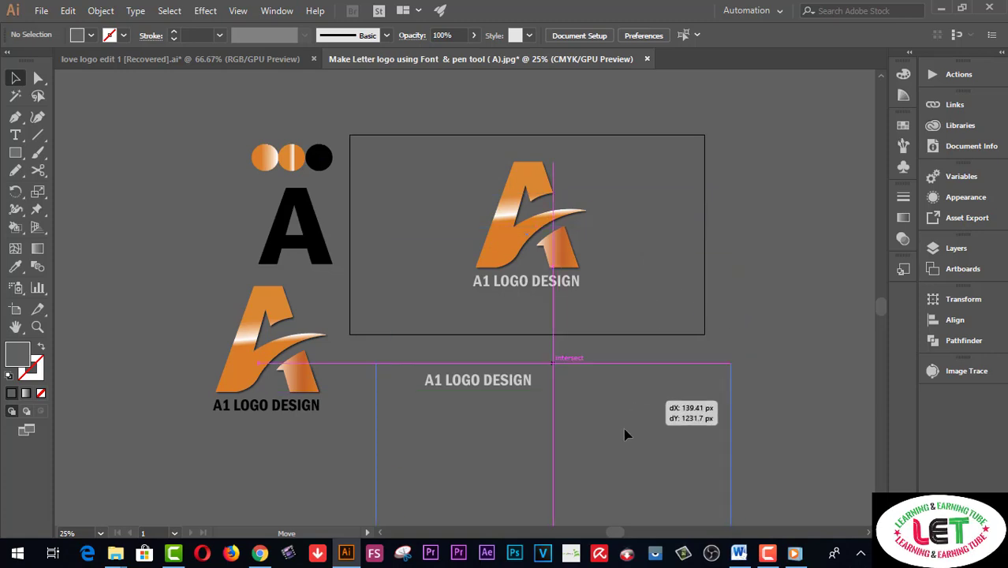
pyautogui.press('Delete')
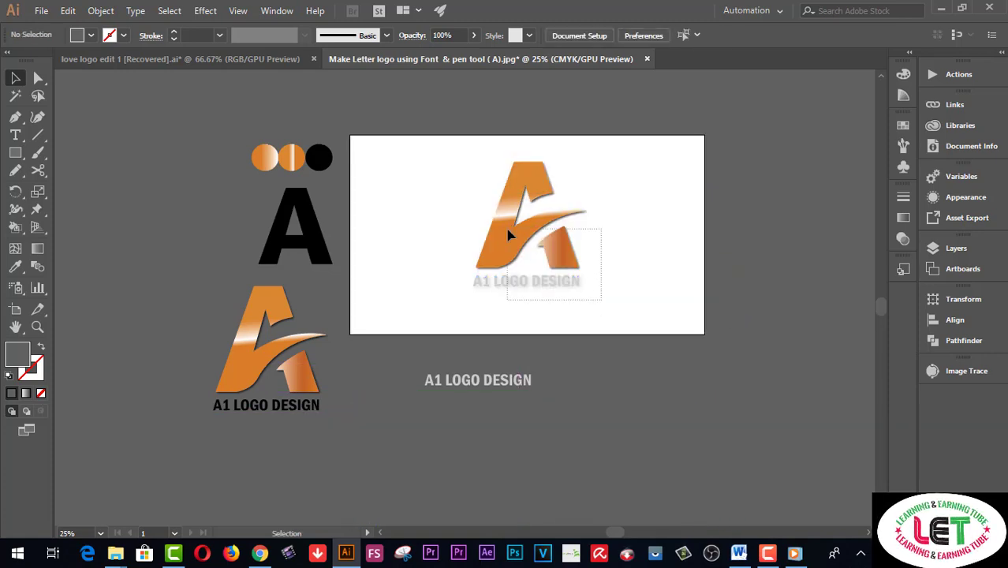
# - Keep a copy of the orange logo left of the artboard, deleting the stray text and artboard logo
pyautogui.moveTo(601, 296); pyautogui.dragTo(472, 161)
pyautogui.keyDown('alt'); pyautogui.moveTo(521, 243); pyautogui.dragTo(125, 315); pyautogui.keyUp('alt')
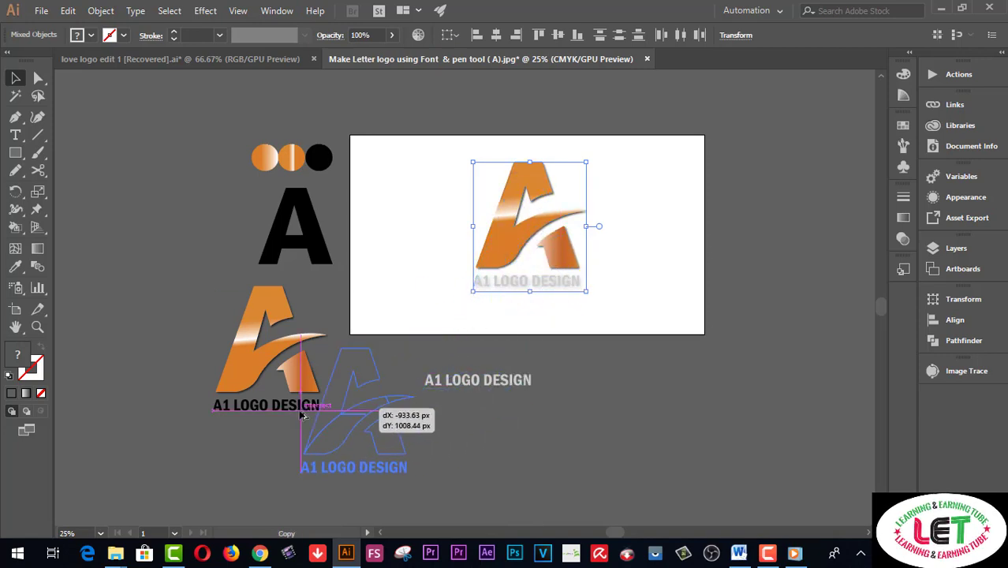
pyautogui.click(330, 473)
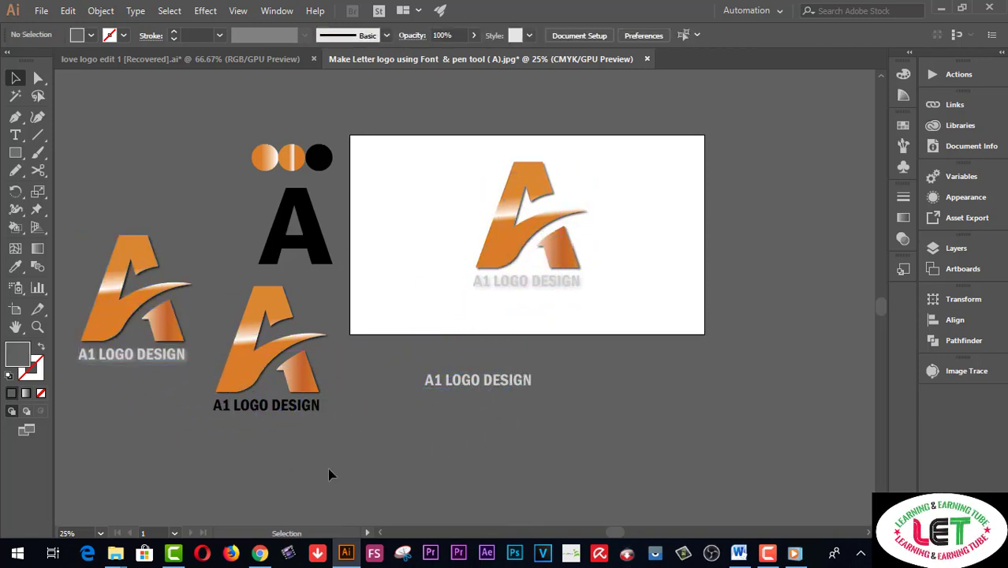
pyautogui.click(517, 384)
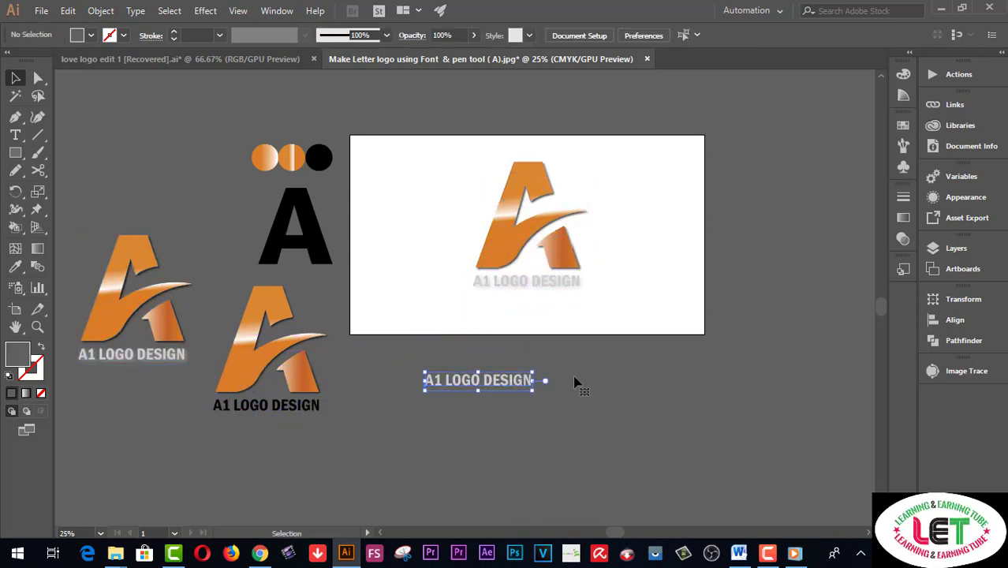
pyautogui.press('Delete')
pyautogui.click(522, 228)
pyautogui.press('Delete')
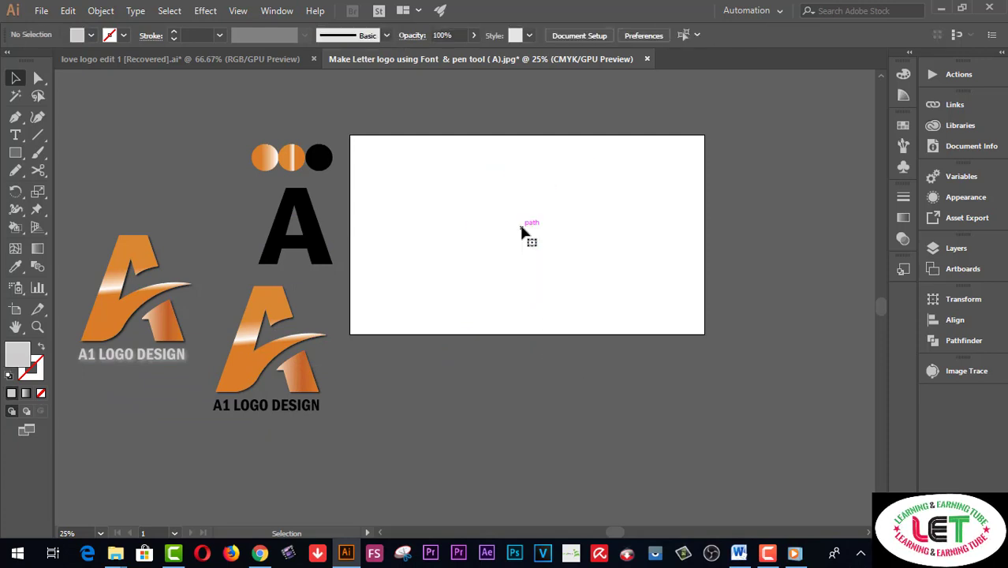
# - Open the New Document dialog with the 1920 x 1080 px preset
pyautogui.click(42, 11)
pyautogui.click(41, 11)
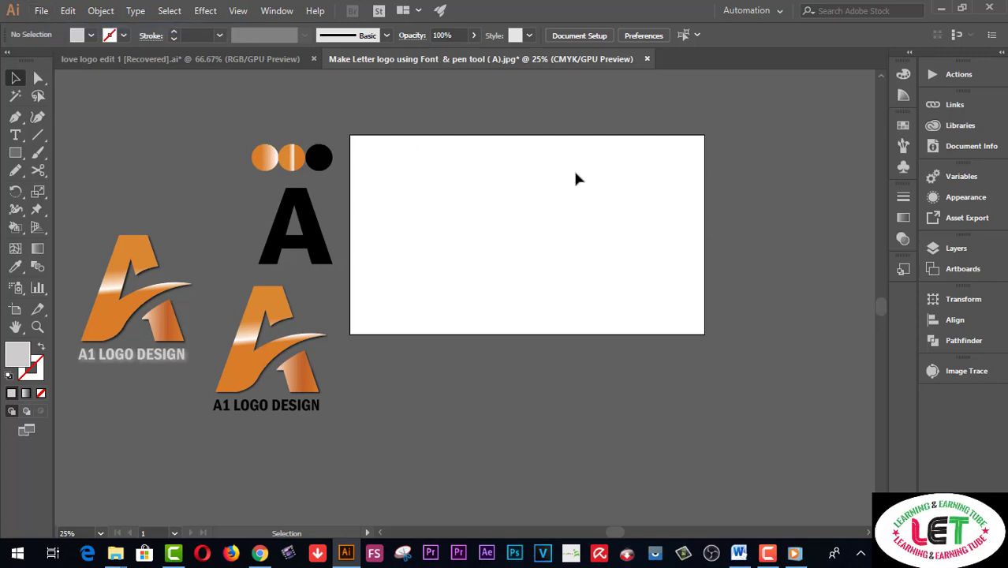
pyautogui.hotkey('ctrl', 'n')
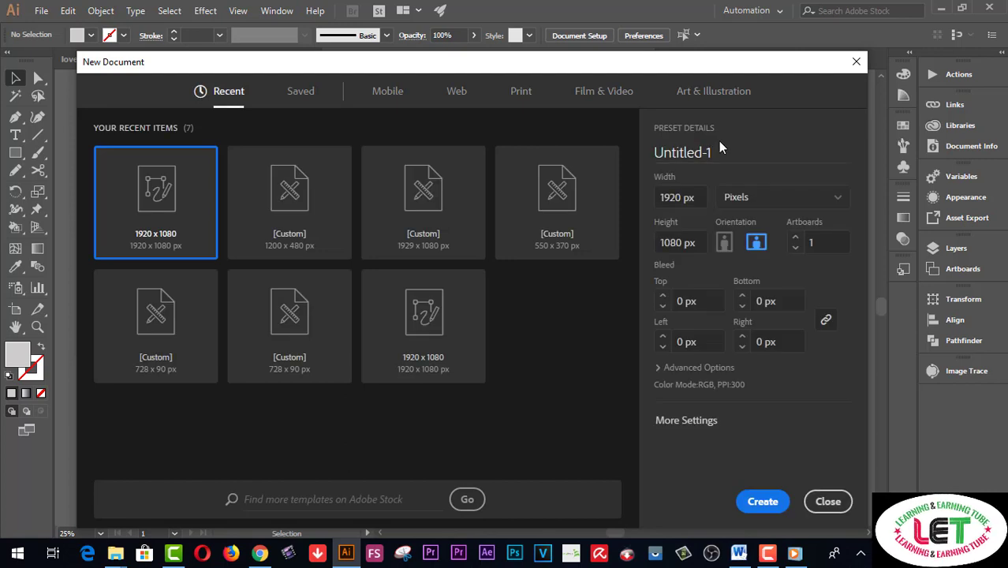
# - Name the new 1920 x 1080 px document 'LETTER LOGO A1' and create it
pyautogui.doubleClick(654, 152)
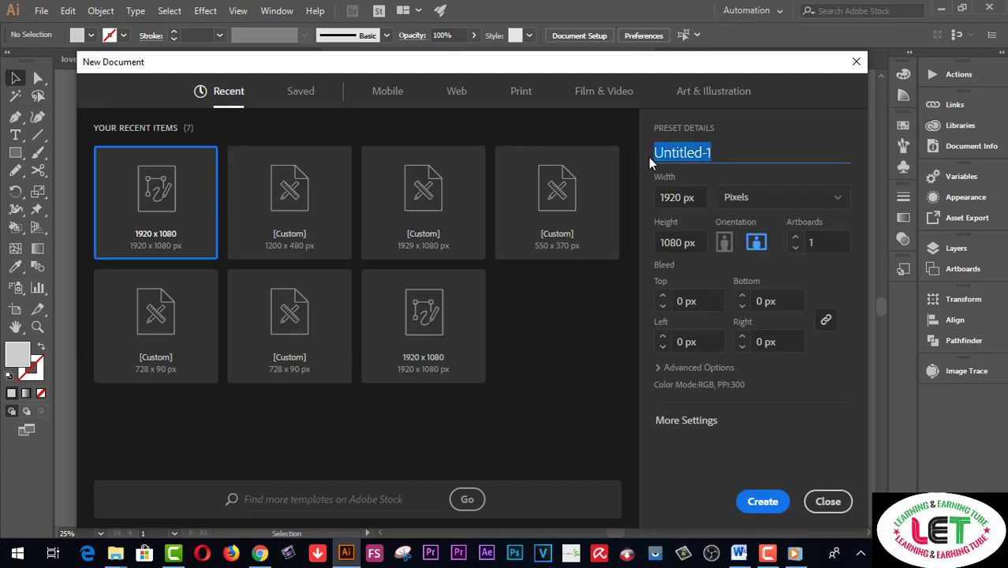
pyautogui.write('LETTER LO')
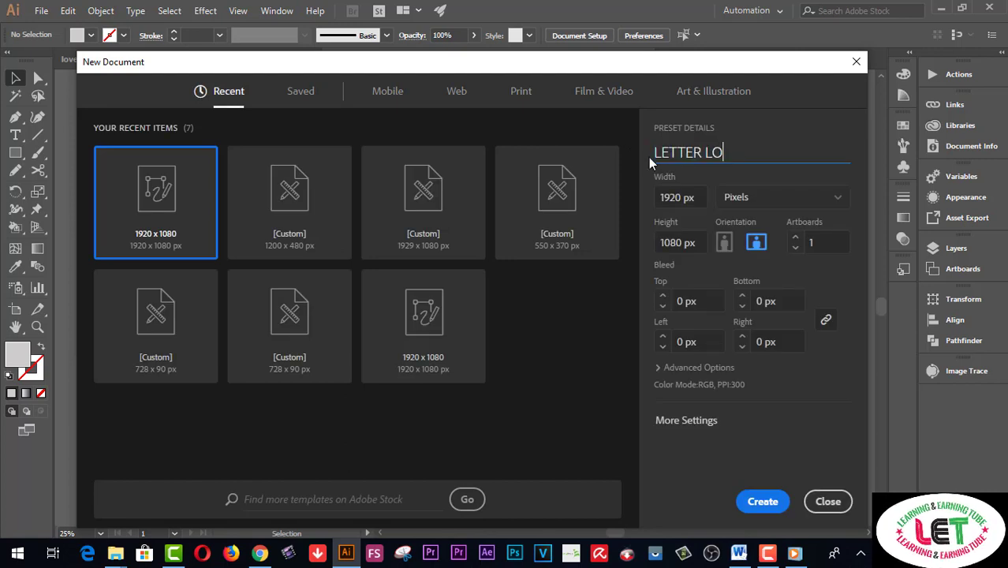
pyautogui.write('GO')
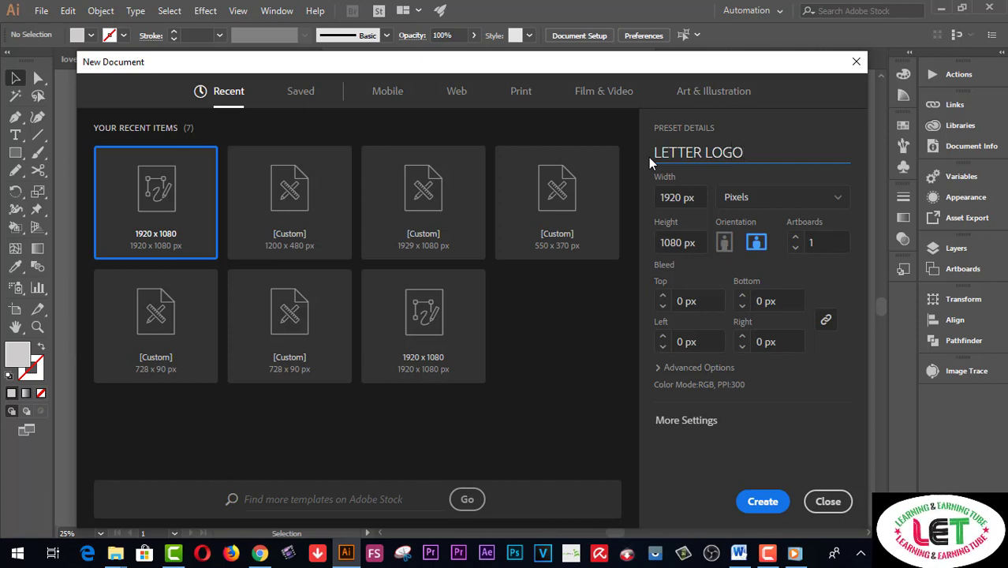
pyautogui.write(' A1')
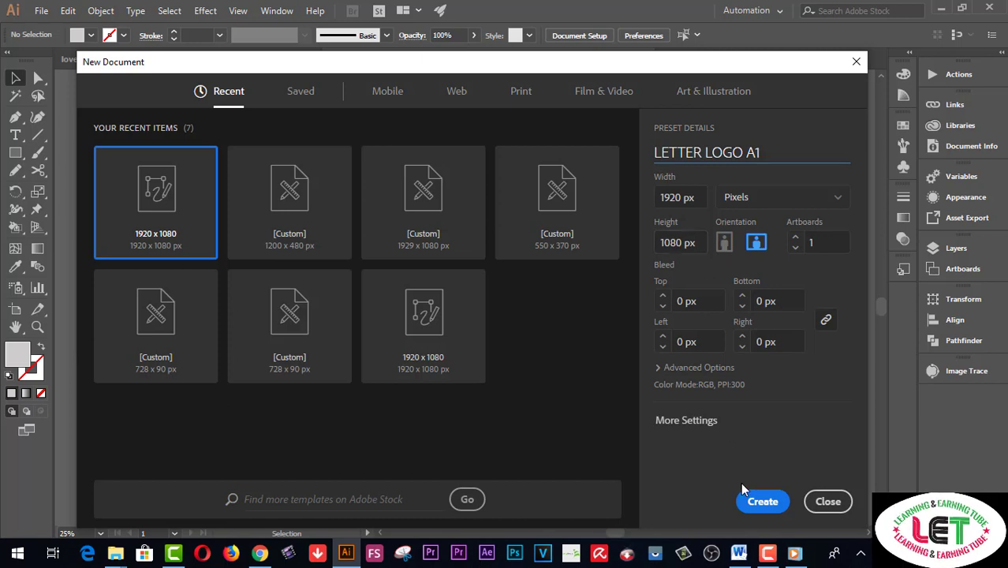
pyautogui.click(757, 505)
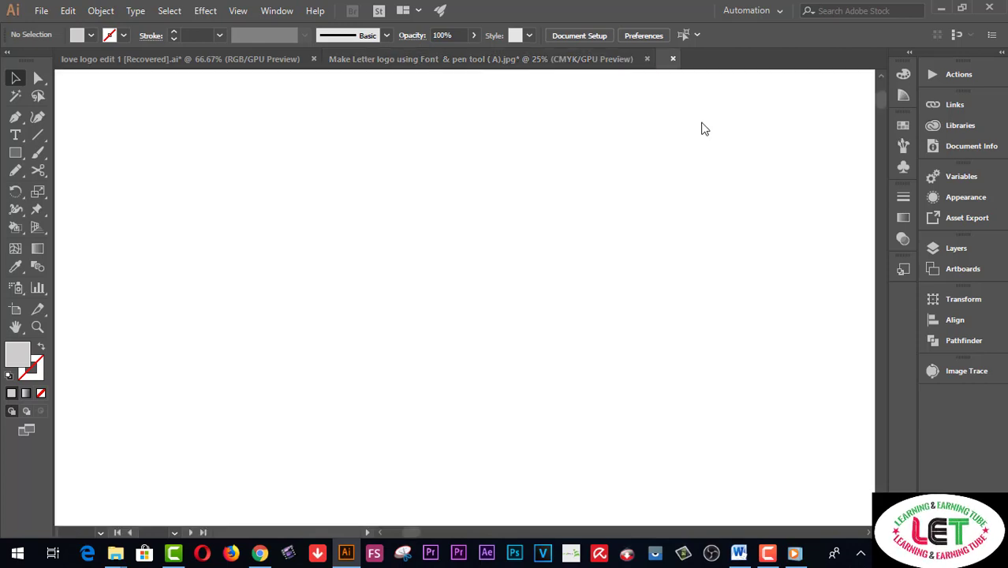
# - Bring the colour circles, black A and orange A1 logos into LETTER LOGO A1, scaled down top-left
pyautogui.click(431, 59)
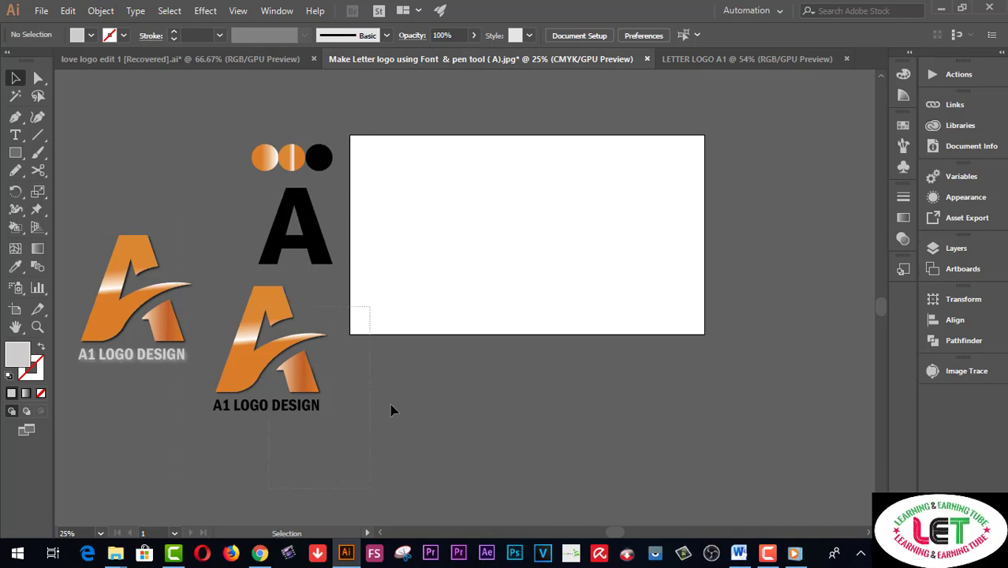
pyautogui.moveTo(369, 486)
pyautogui.mouseDown()
pyautogui.moveTo(255, 301)
pyautogui.moveTo(115, 124)
pyautogui.mouseUp()
pyautogui.moveTo(282, 230); pyautogui.dragTo(684, 68)
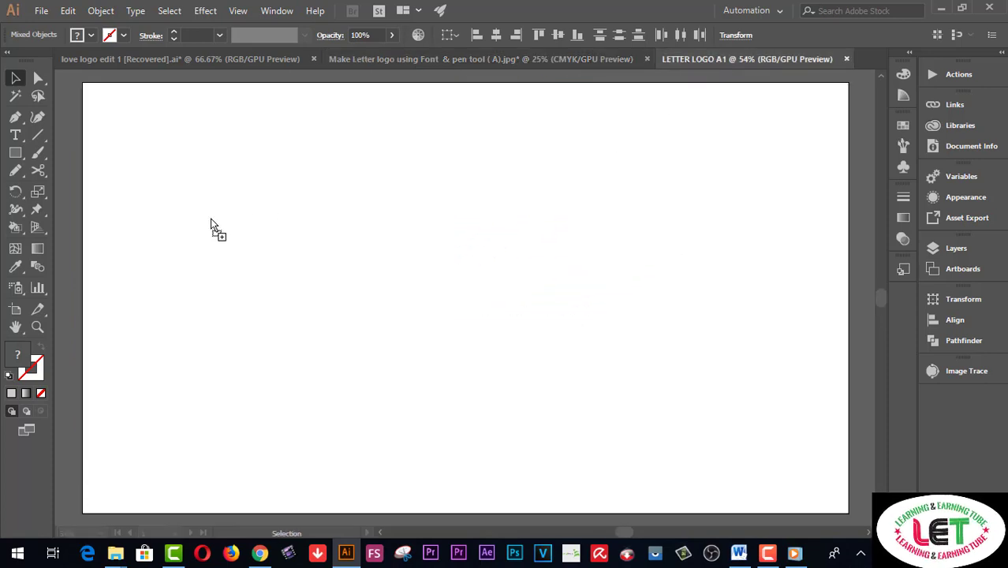
pyautogui.moveTo(211, 219); pyautogui.dragTo(211, 219)
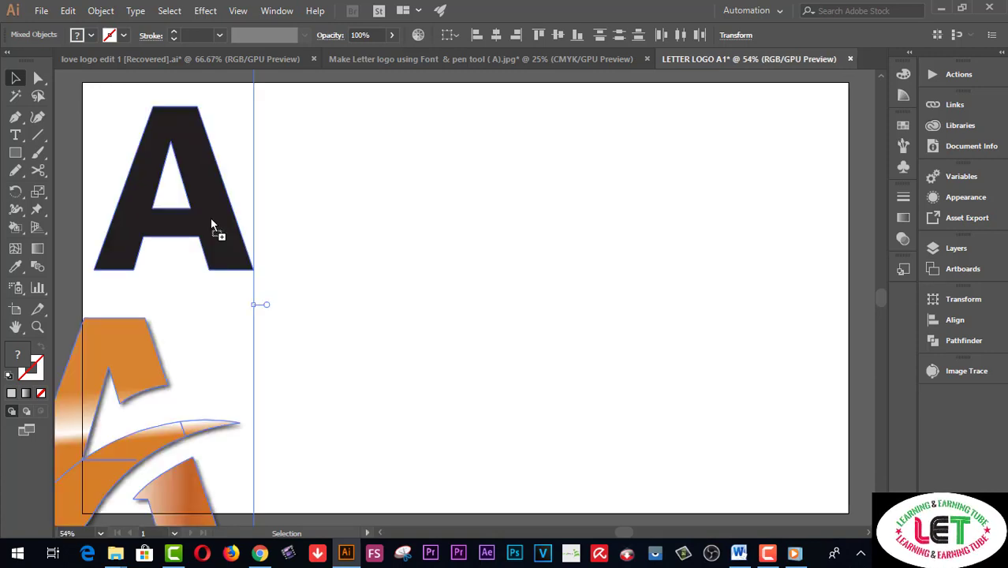
pyautogui.moveTo(211, 223); pyautogui.dragTo(433, 249)
pyautogui.moveTo(451, 165); pyautogui.dragTo(511, 254)
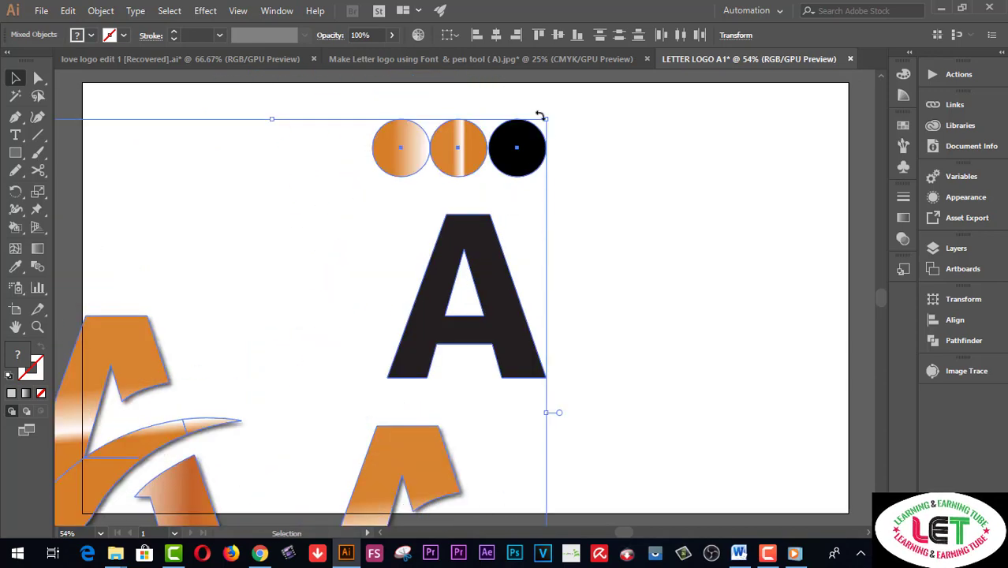
pyautogui.moveTo(548, 122)
pyautogui.mouseDown()
pyautogui.moveTo(356, 381)
pyautogui.moveTo(243, 175)
pyautogui.mouseUp()
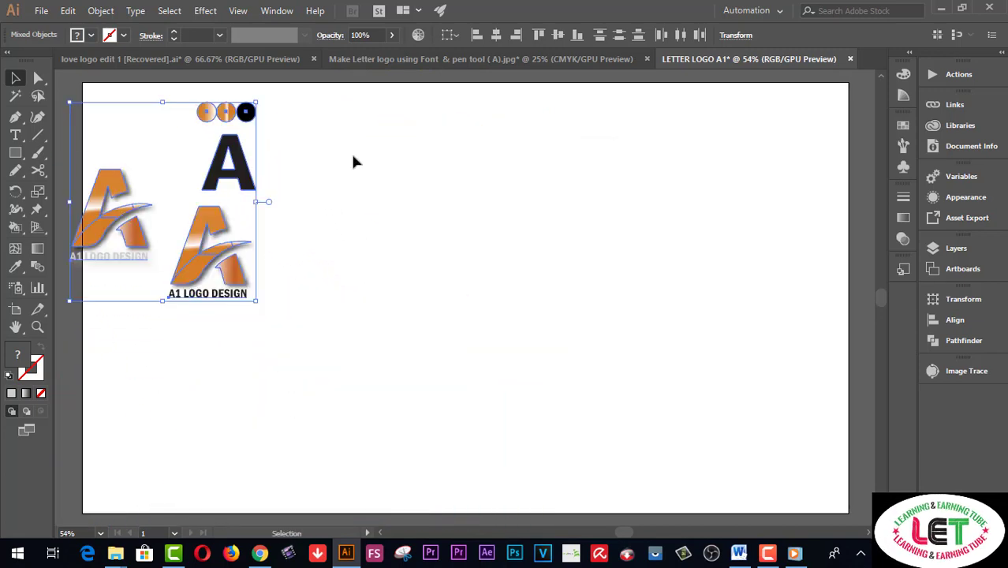
pyautogui.click(347, 158)
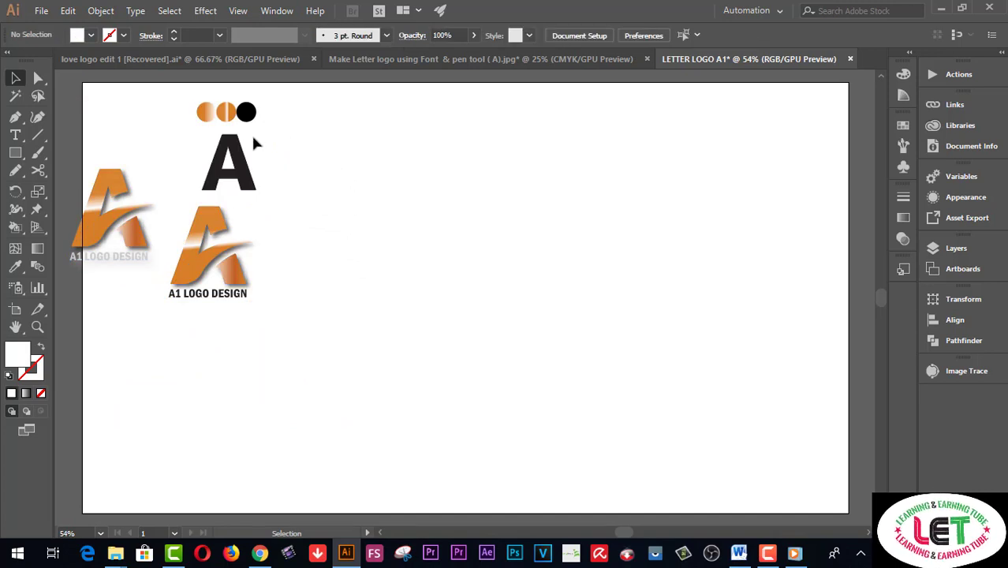
# - Add a text letter A on the artboard and scale it up large
pyautogui.click(12, 136)
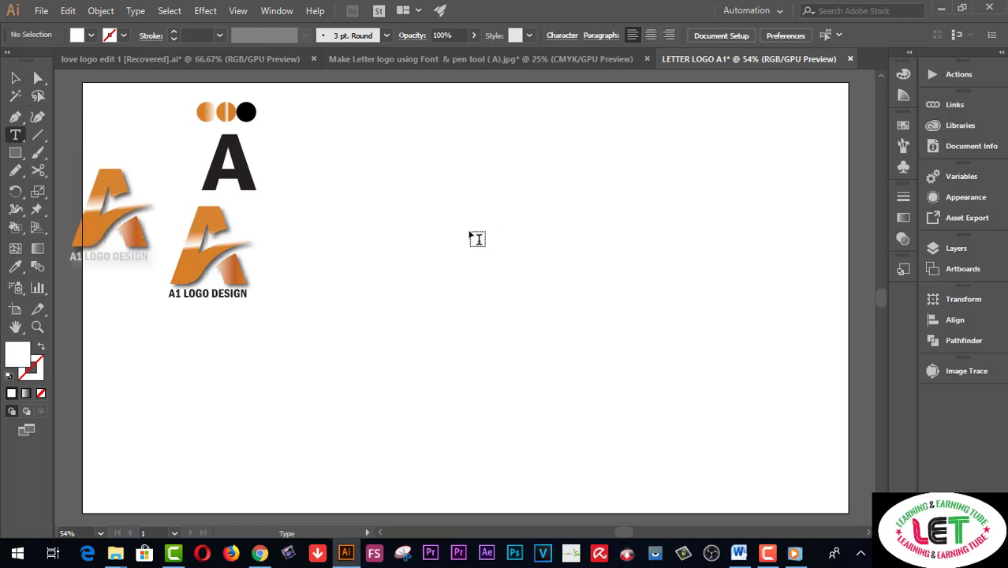
pyautogui.click(471, 231)
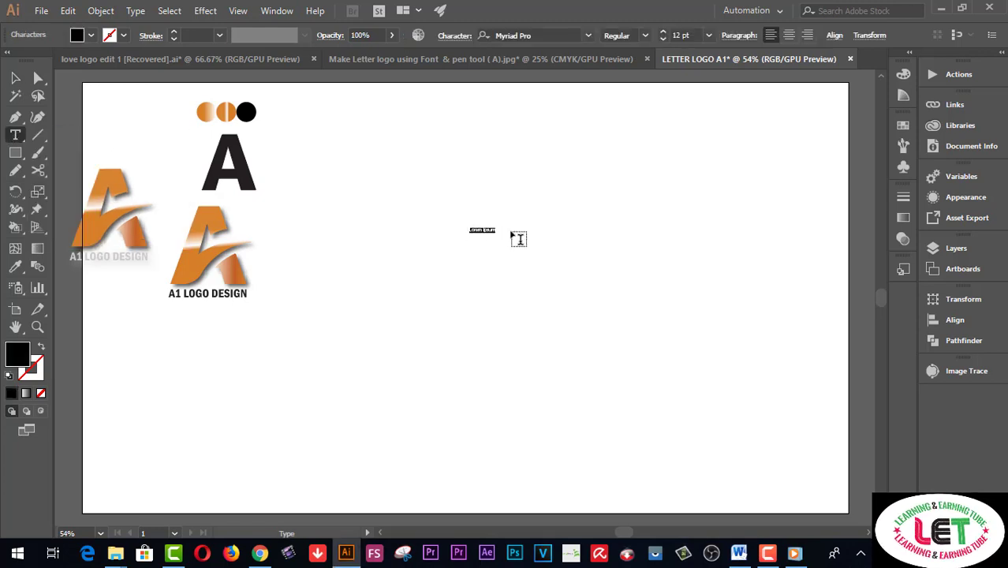
pyautogui.press('Escape')
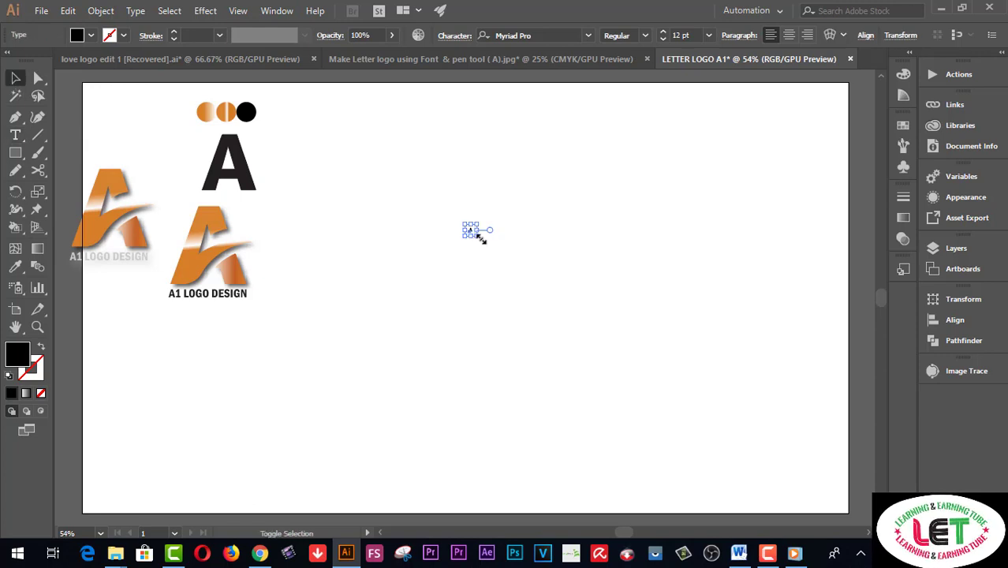
pyautogui.moveTo(476, 234); pyautogui.dragTo(765, 424)
pyautogui.moveTo(495, 251); pyautogui.dragTo(489, 266)
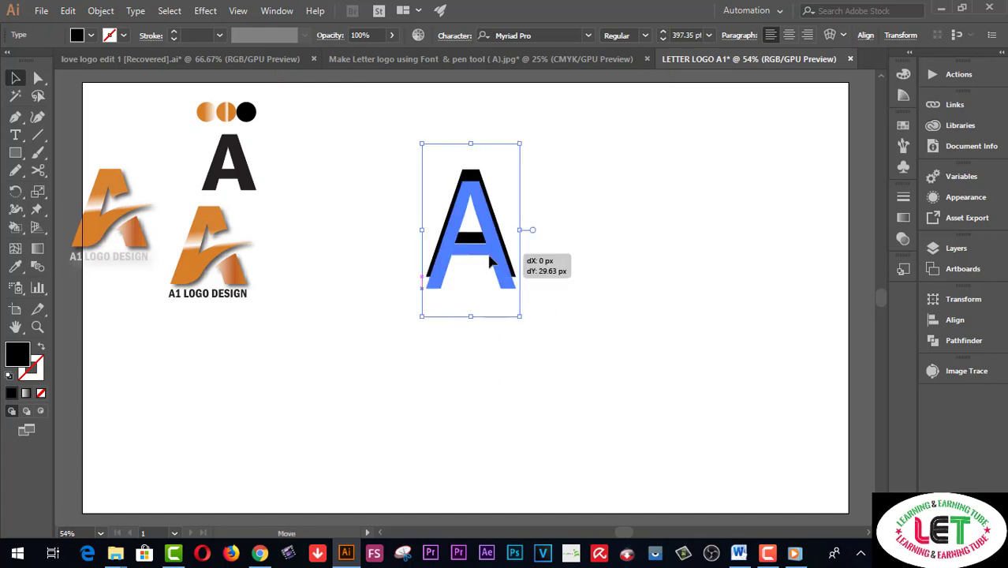
pyautogui.click(589, 36)
pyautogui.click(588, 36)
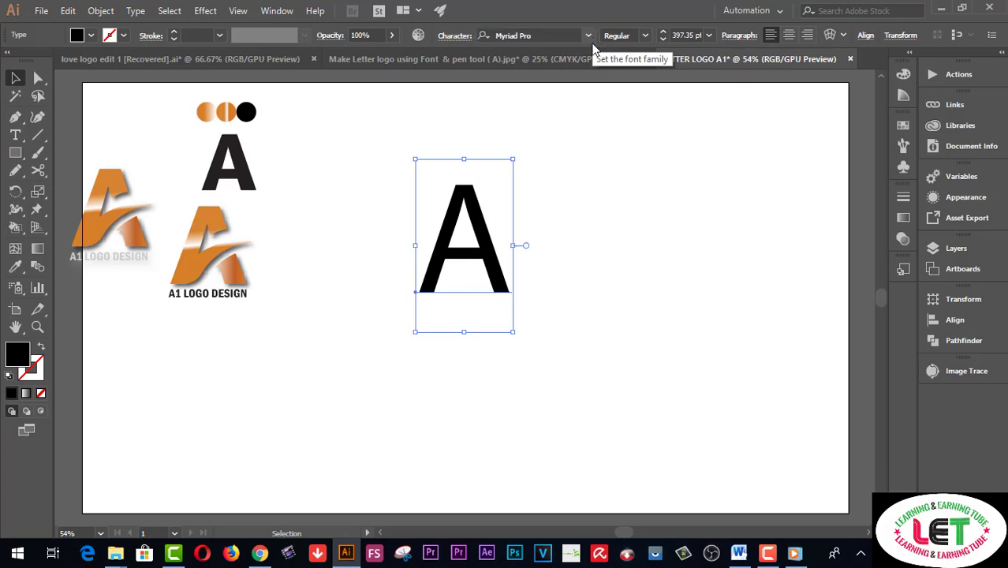
# - Switch the workspace to Automation
pyautogui.click(780, 14)
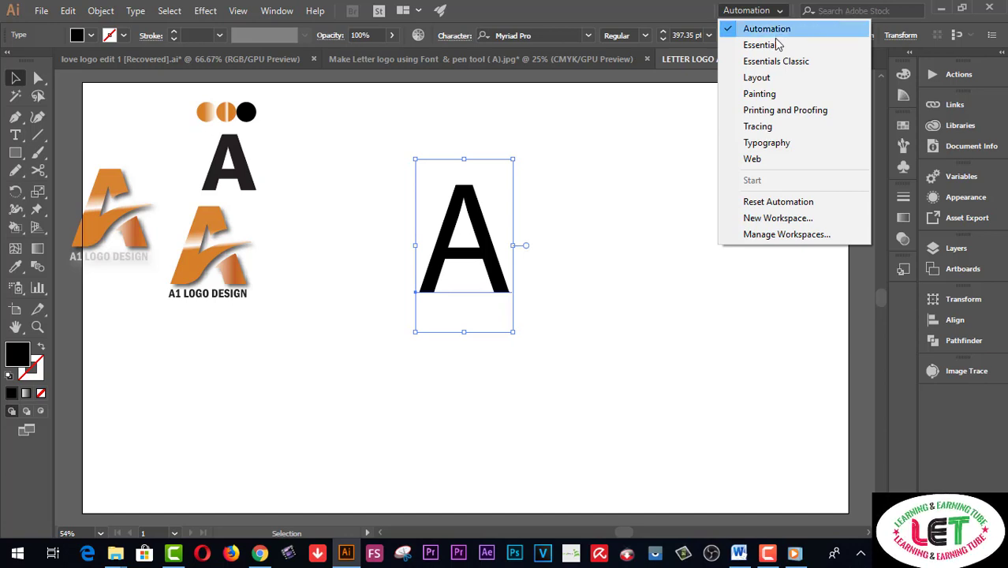
pyautogui.click(771, 45)
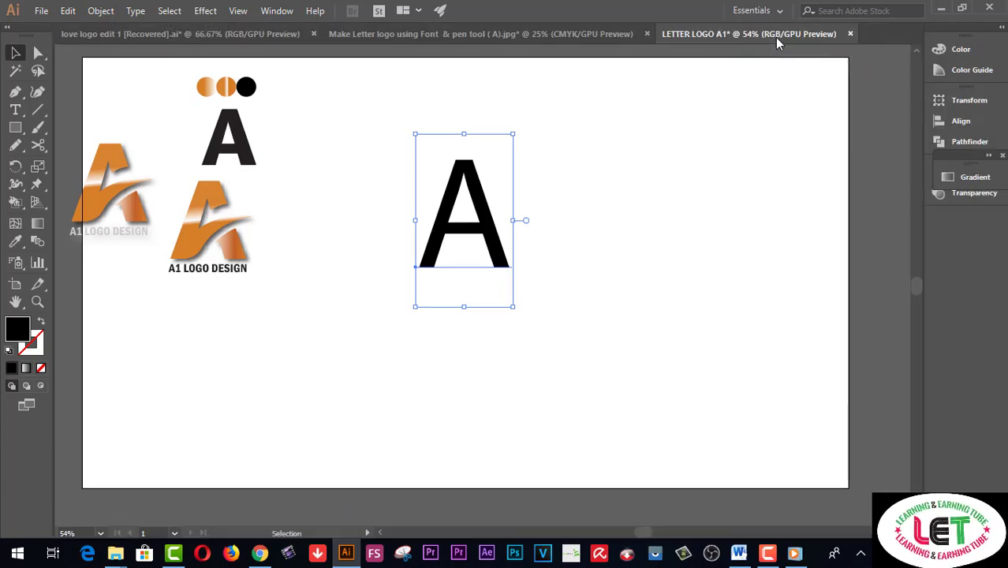
pyautogui.click(779, 11)
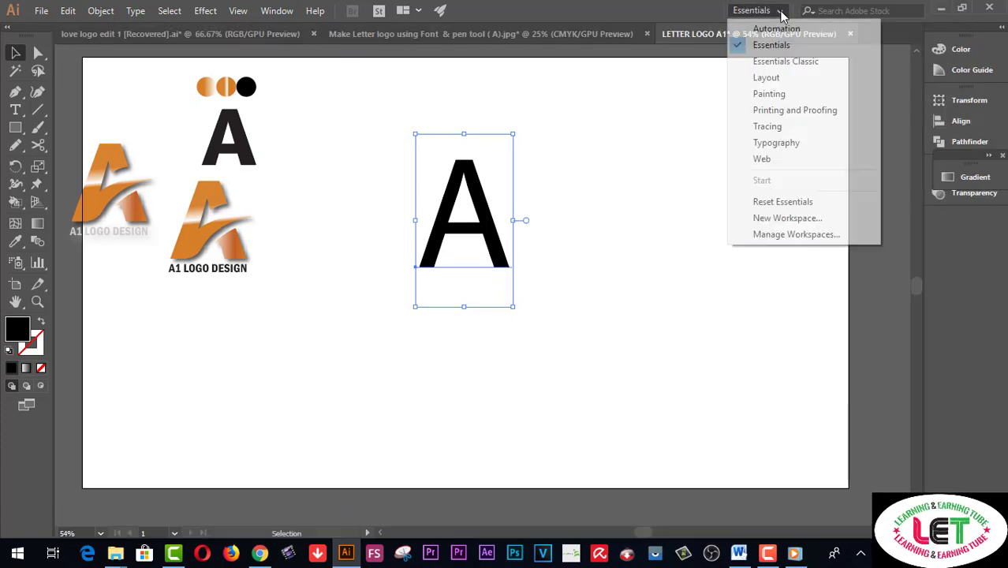
pyautogui.click(776, 29)
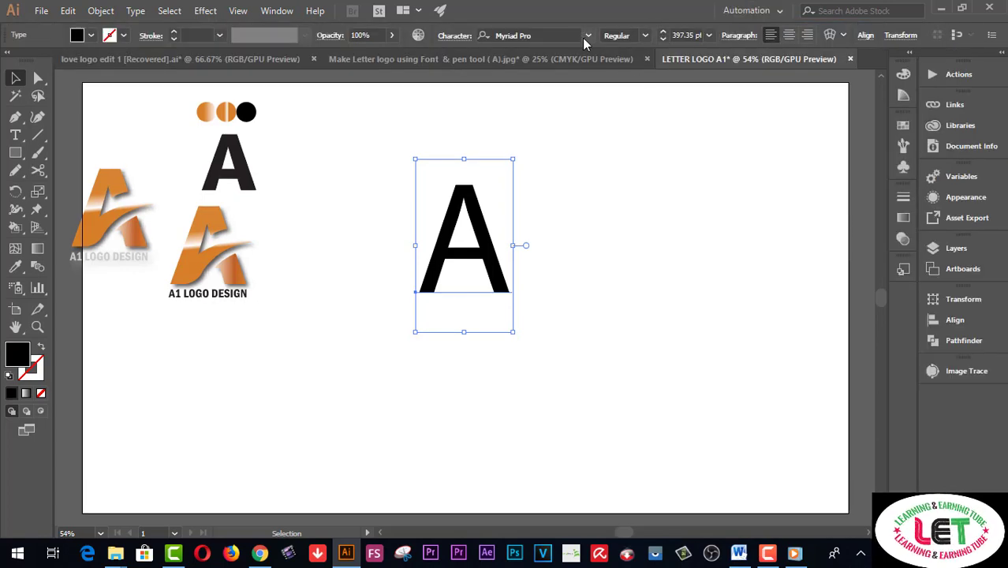
# - Set the A in Franklin Gothic Heavy and enlarge it to fill the upper middle
pyautogui.click(588, 34)
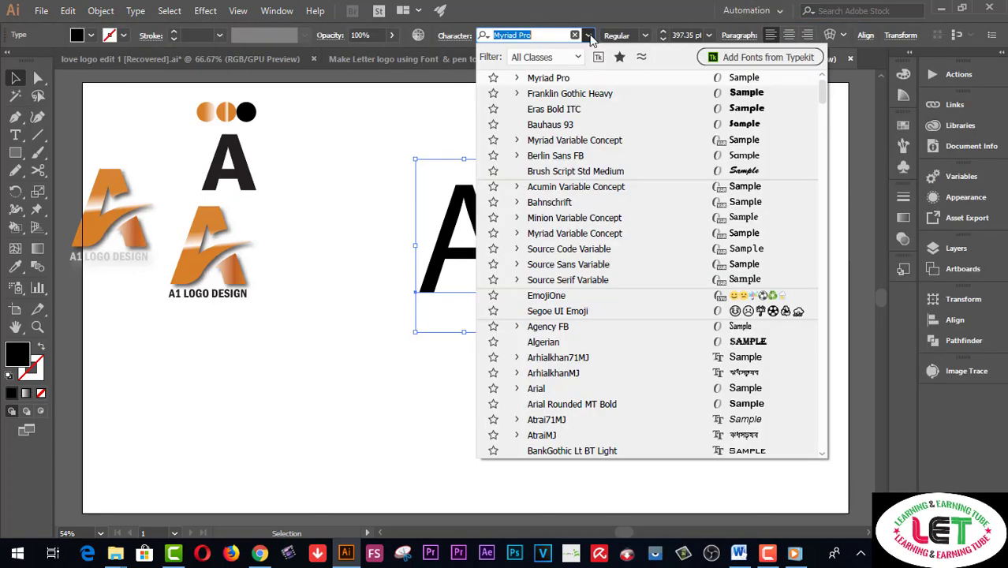
pyautogui.click(740, 94)
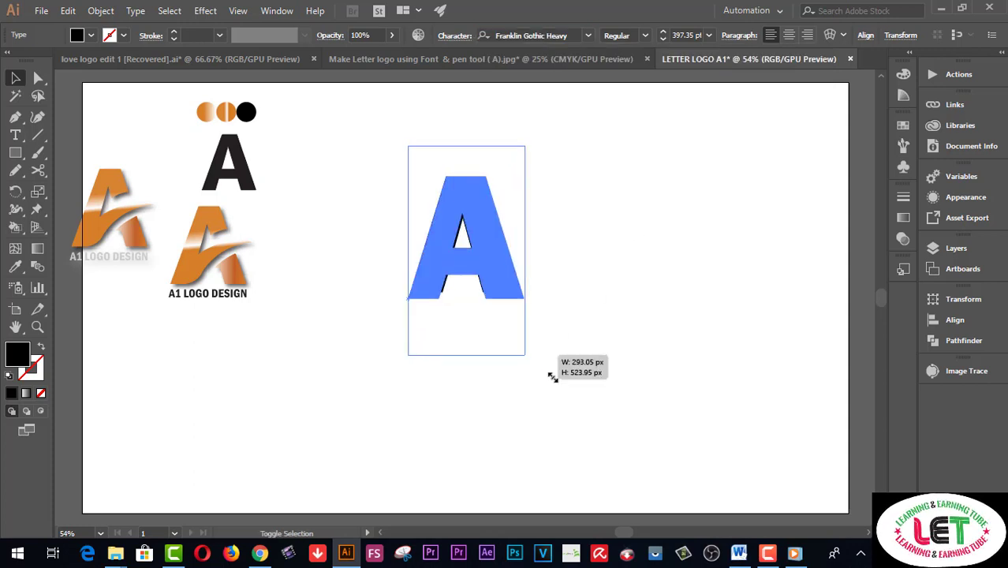
pyautogui.moveTo(518, 342); pyautogui.dragTo(635, 448)
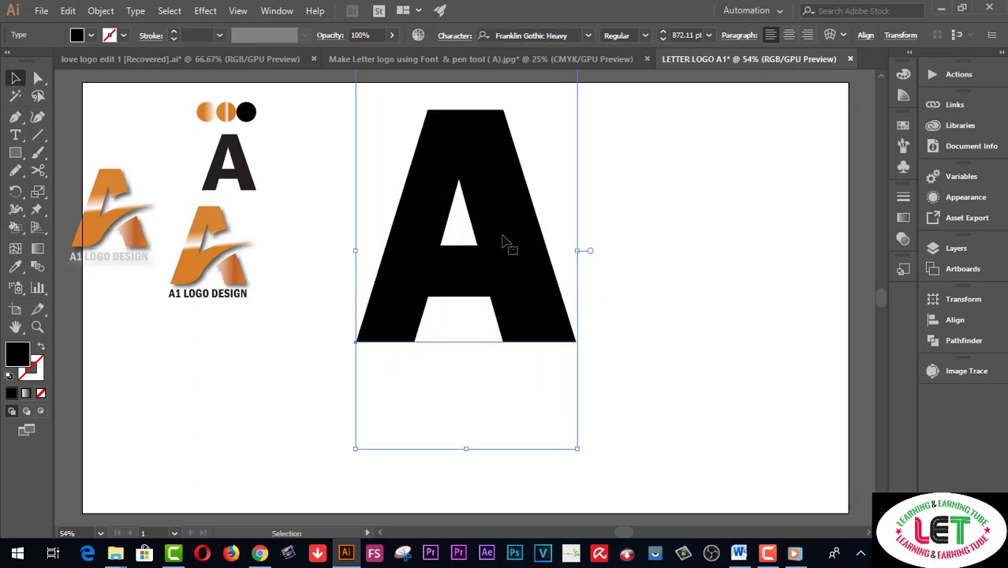
pyautogui.moveTo(505, 246); pyautogui.dragTo(529, 269)
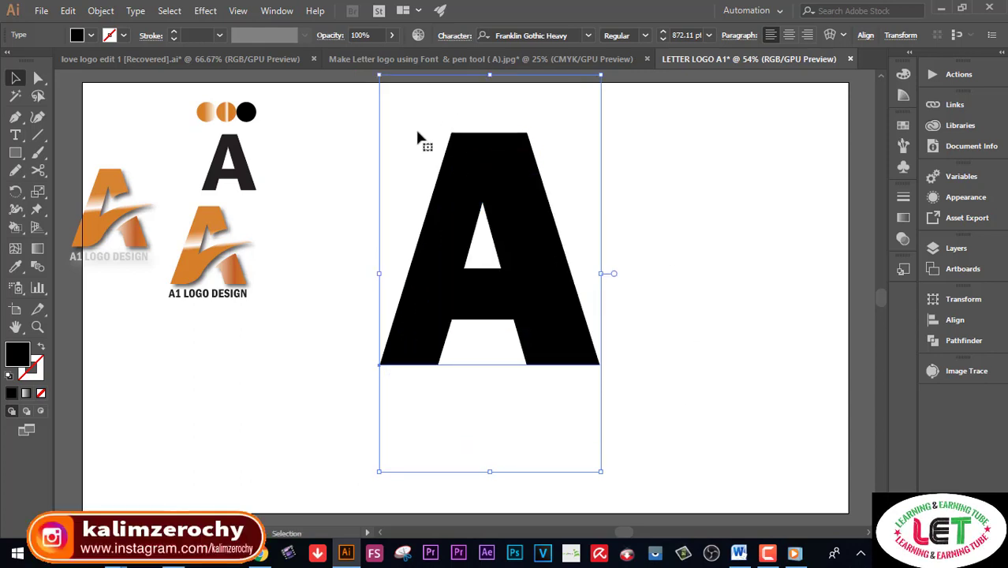
pyautogui.click(101, 11)
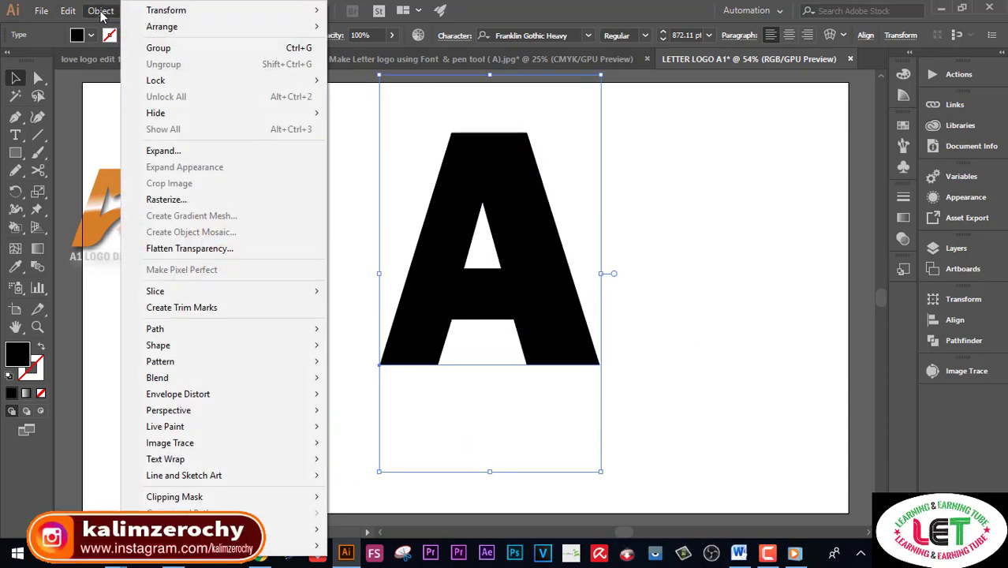
# - Expand the text A into a filled outline shape
pyautogui.click(158, 151)
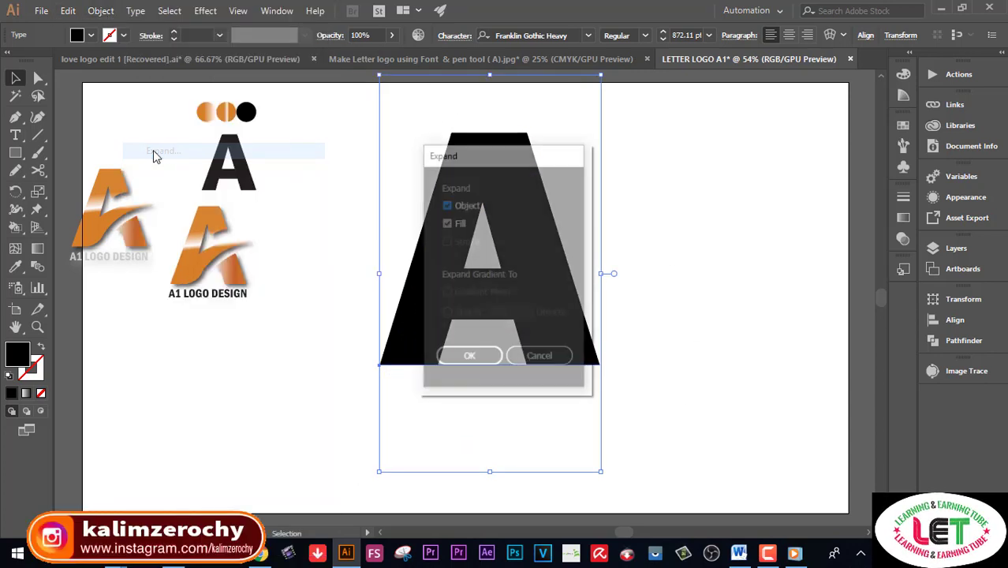
pyautogui.click(461, 359)
pyautogui.click(663, 165)
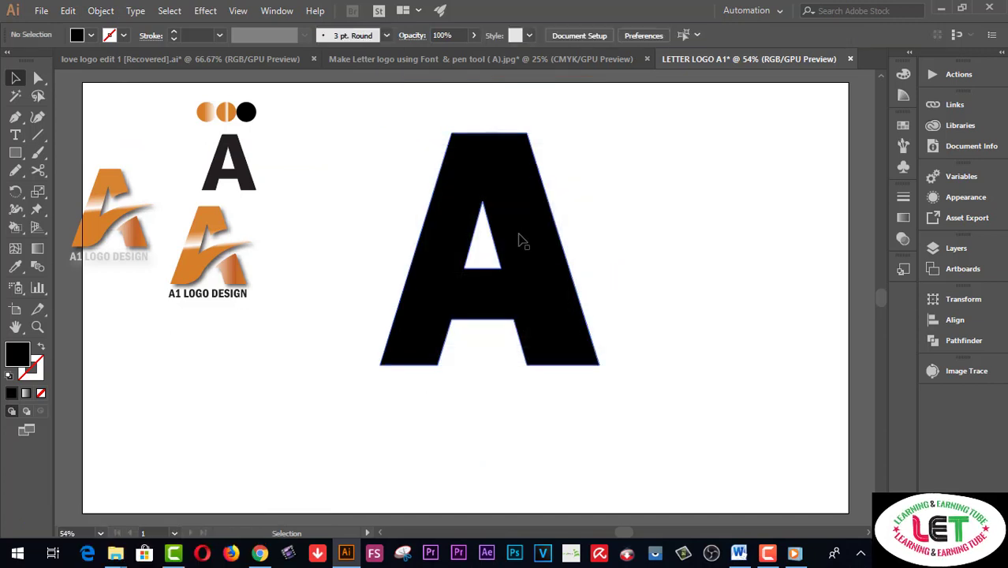
# - Place a copy of the A at the artboard's lower left
pyautogui.keyDown('alt'); pyautogui.moveTo(520, 240); pyautogui.dragTo(176, 456); pyautogui.keyUp('alt')
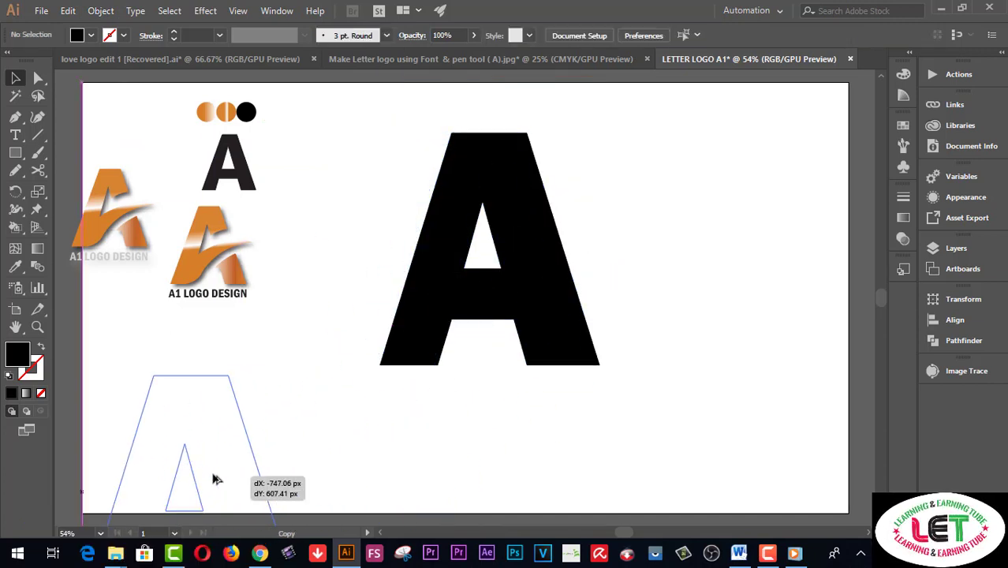
pyautogui.click(462, 421)
pyautogui.click(546, 302)
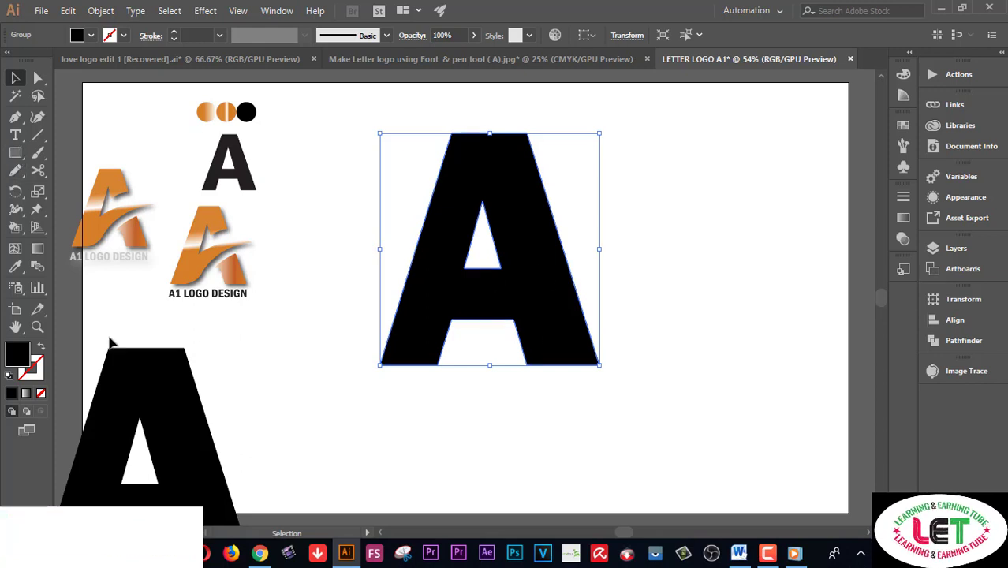
pyautogui.click(37, 328)
pyautogui.click(529, 284)
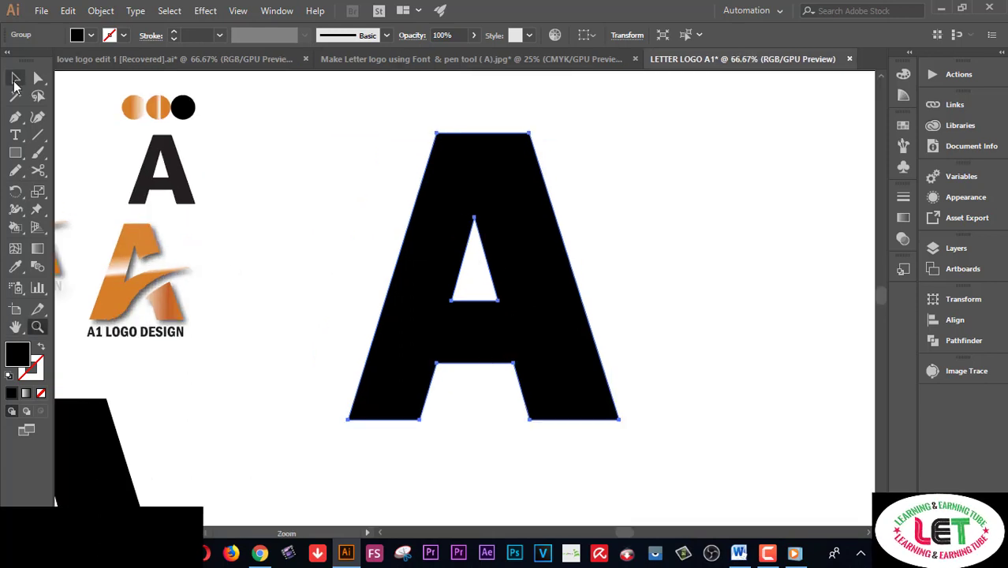
pyautogui.click(15, 78)
pyautogui.moveTo(279, 196); pyautogui.dragTo(533, 254)
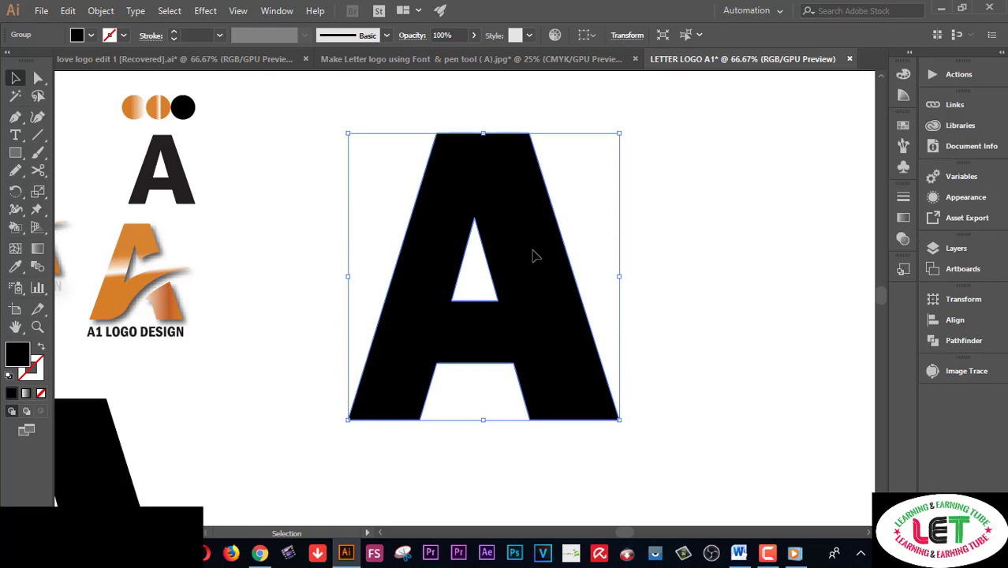
pyautogui.press('a')
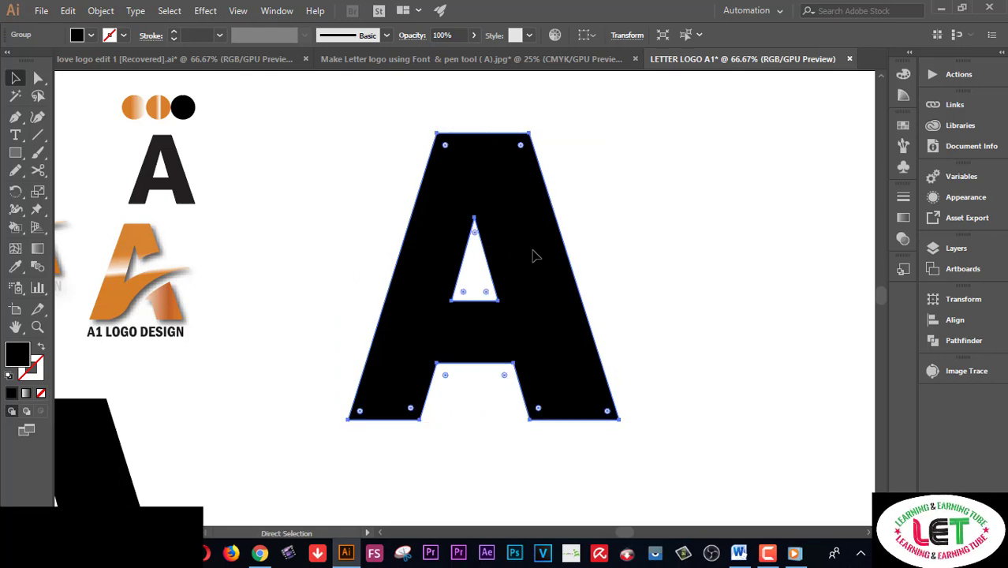
pyautogui.hotkey('ctrl', 'shift', 'a')
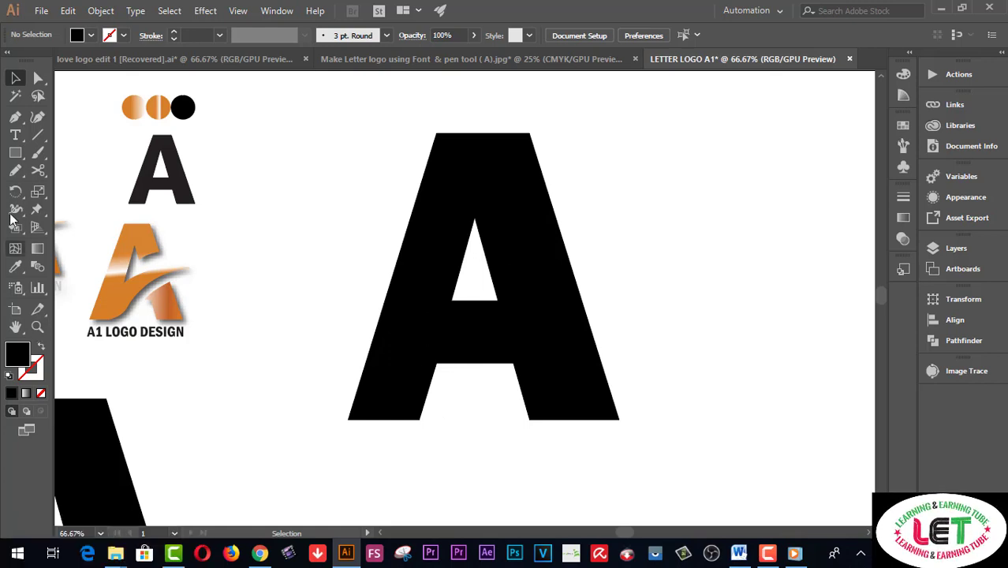
# - Start a Pen swoosh at the A's bottom edge with a #F20045 pink-red fill
pyautogui.click(15, 118)
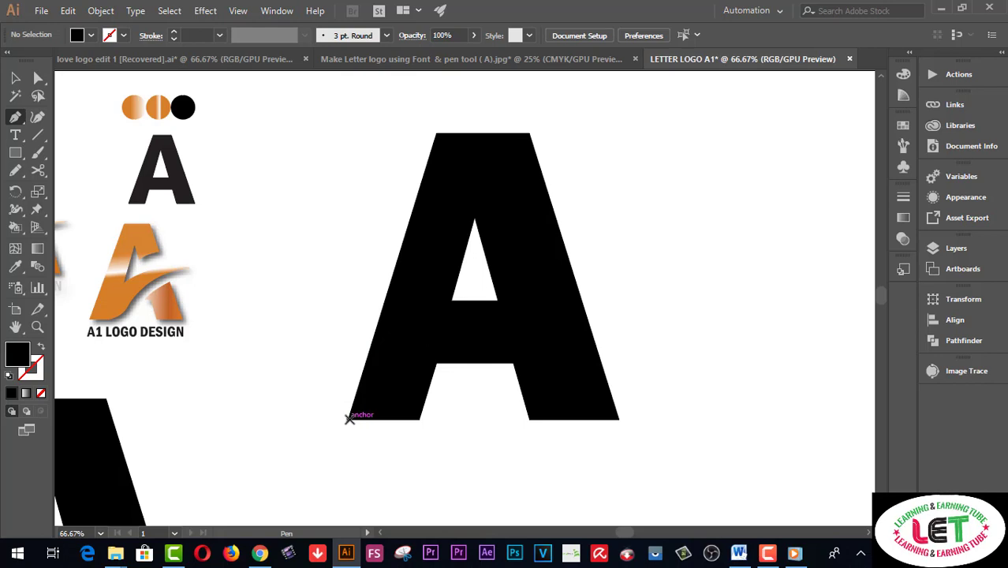
pyautogui.click(394, 418)
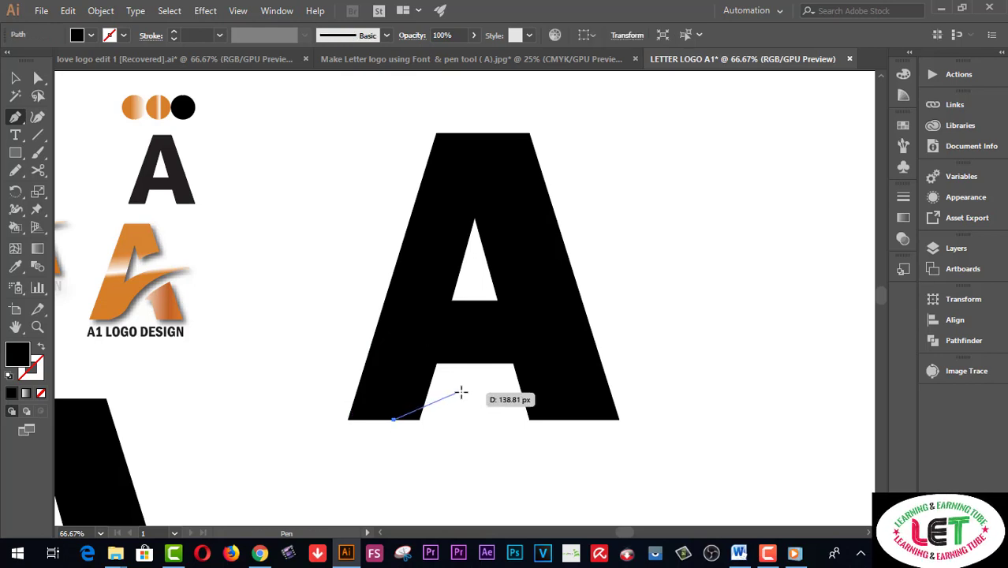
pyautogui.moveTo(472, 389); pyautogui.dragTo(503, 350)
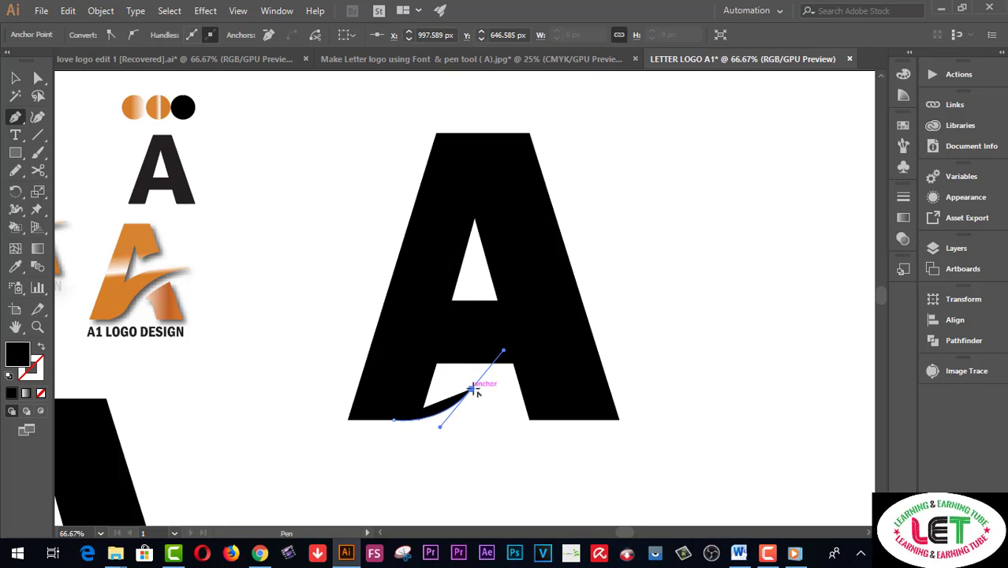
pyautogui.doubleClick(24, 361)
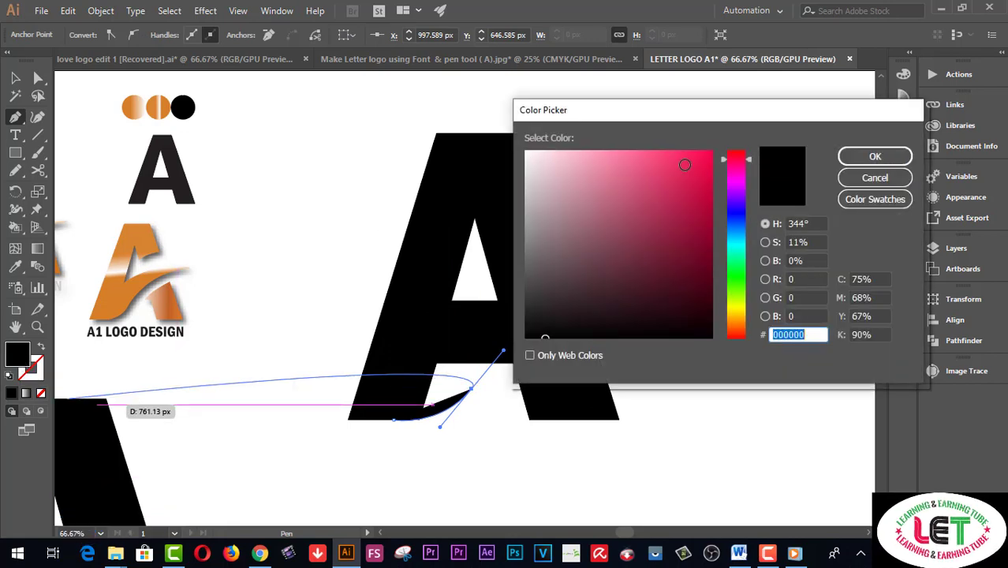
pyautogui.click(716, 158)
pyautogui.click(860, 157)
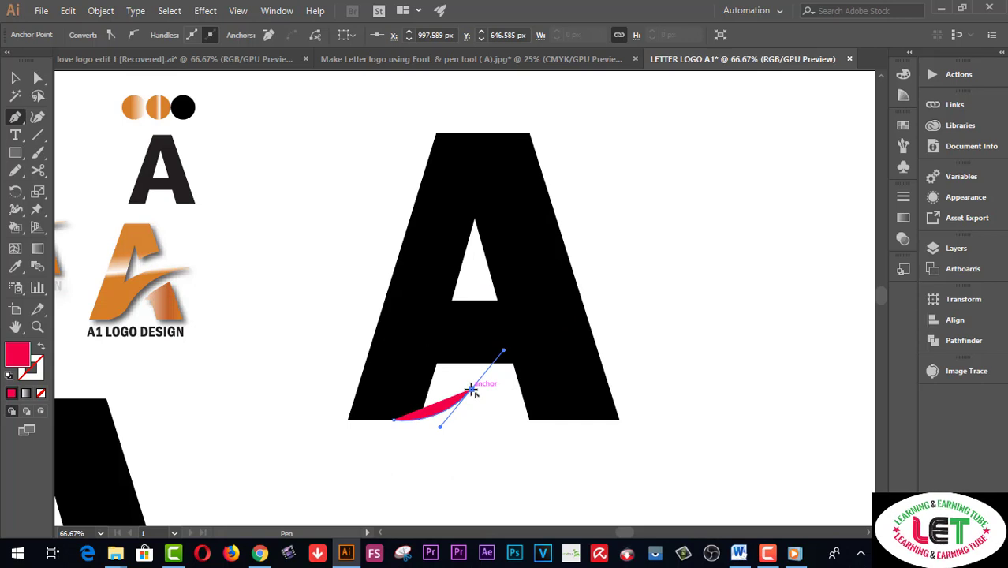
# - Sweep the swoosh across the right leg to a sharp tip and close it at the bottom-left foot
pyautogui.moveTo(471, 388); pyautogui.dragTo(617, 280)
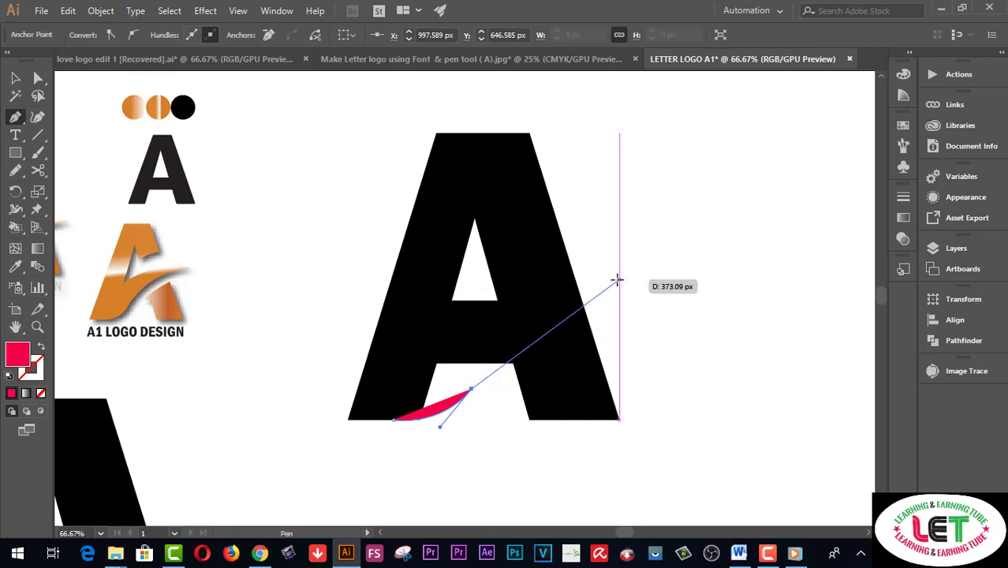
pyautogui.moveTo(617, 280); pyautogui.dragTo(788, 269)
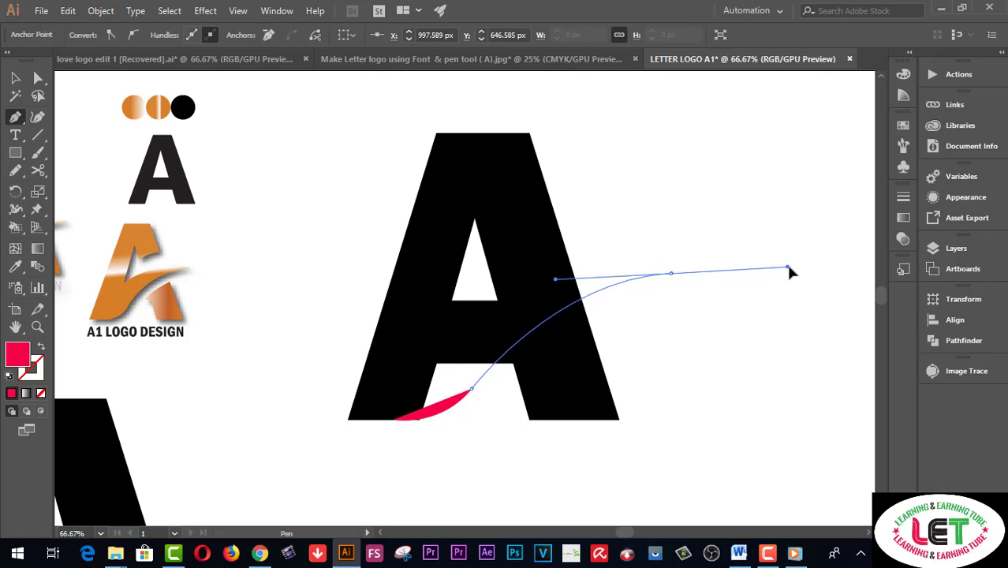
pyautogui.moveTo(788, 268); pyautogui.dragTo(796, 268)
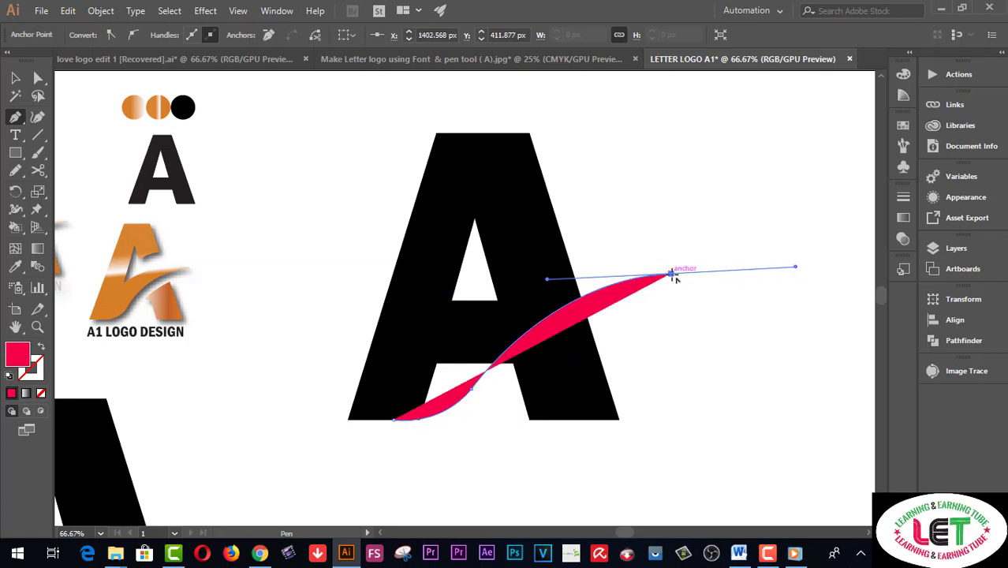
pyautogui.click(672, 275)
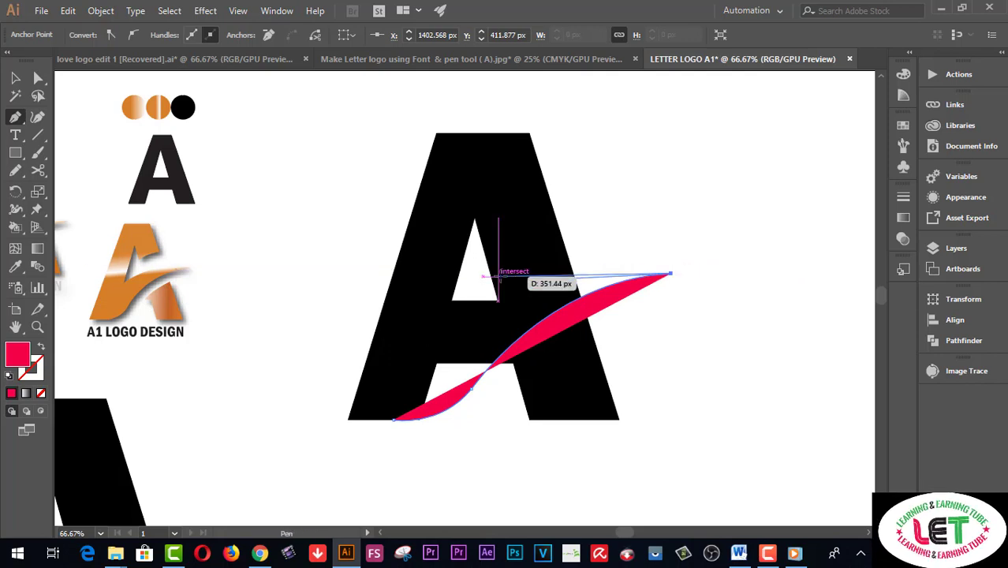
pyautogui.moveTo(448, 299)
pyautogui.mouseDown()
pyautogui.moveTo(329, 404)
pyautogui.moveTo(297, 385)
pyautogui.mouseUp()
pyautogui.moveTo(347, 419); pyautogui.dragTo(325, 484)
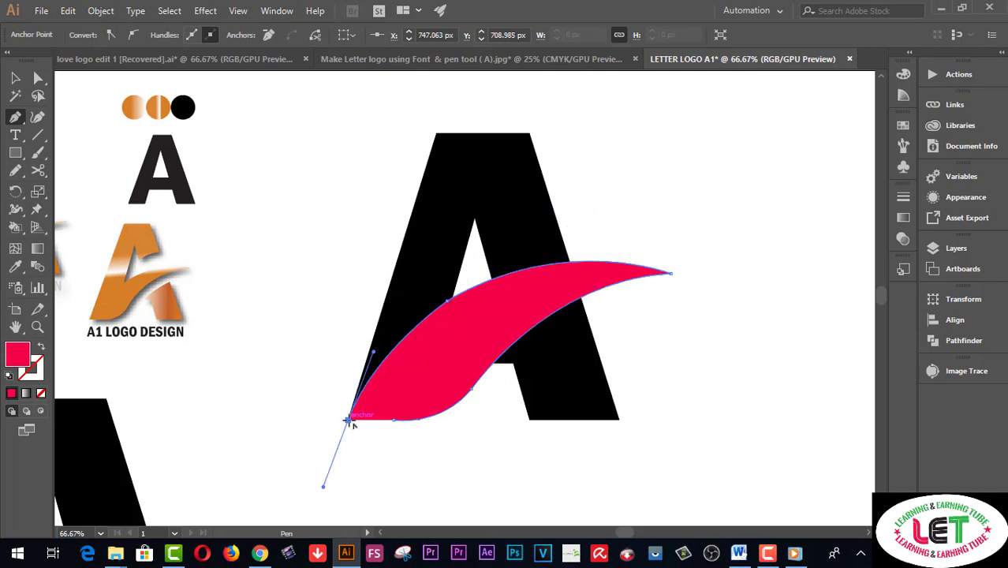
pyautogui.click(348, 419)
pyautogui.moveTo(348, 420); pyautogui.dragTo(395, 420)
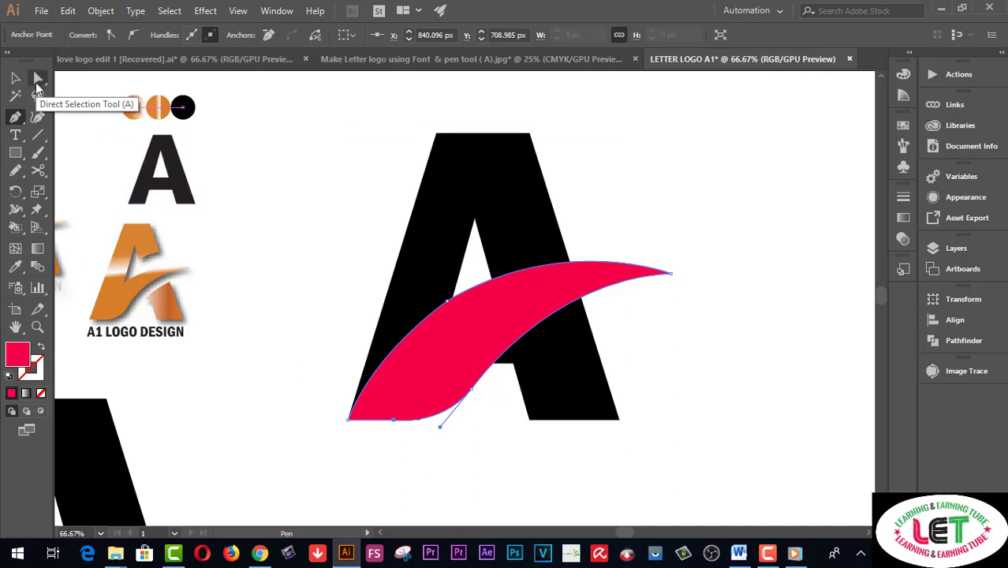
pyautogui.click(37, 82)
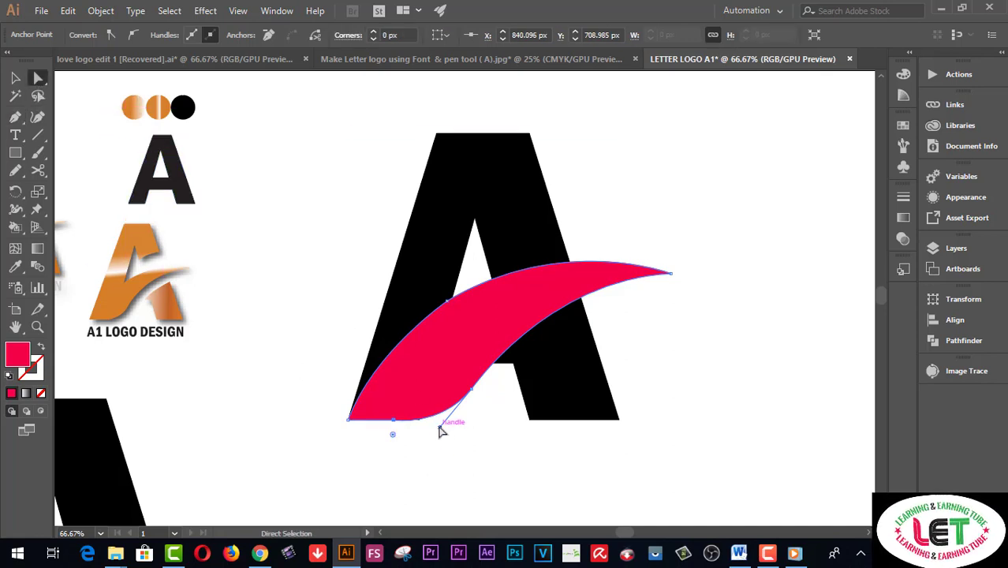
pyautogui.moveTo(440, 427); pyautogui.dragTo(442, 435)
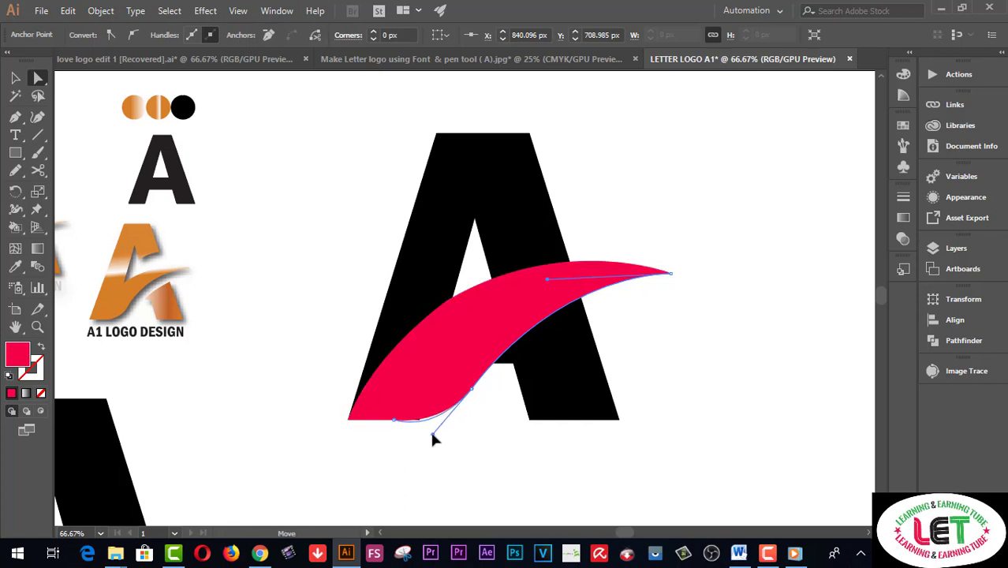
pyautogui.moveTo(439, 433); pyautogui.dragTo(442, 423)
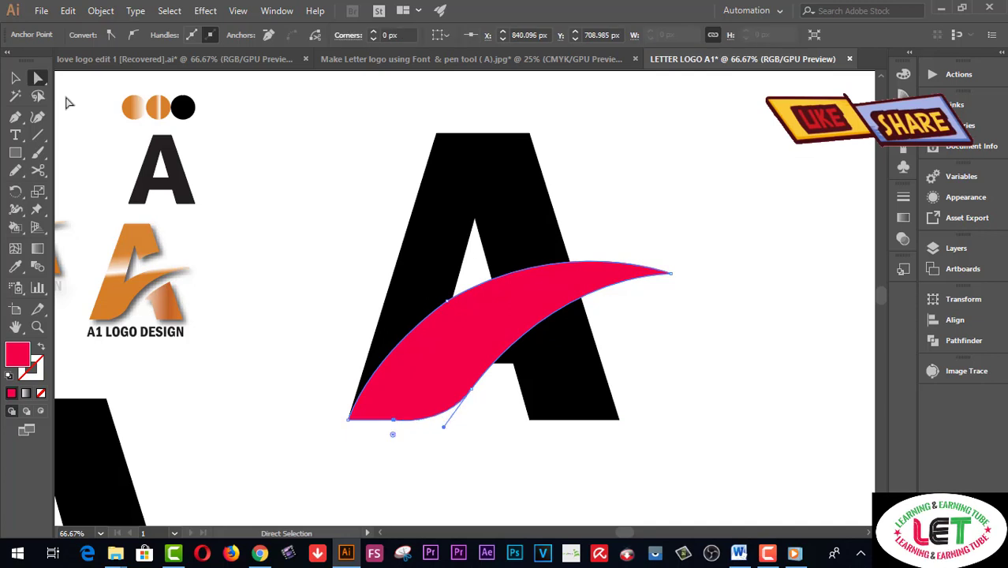
pyautogui.click(16, 80)
pyautogui.click(462, 452)
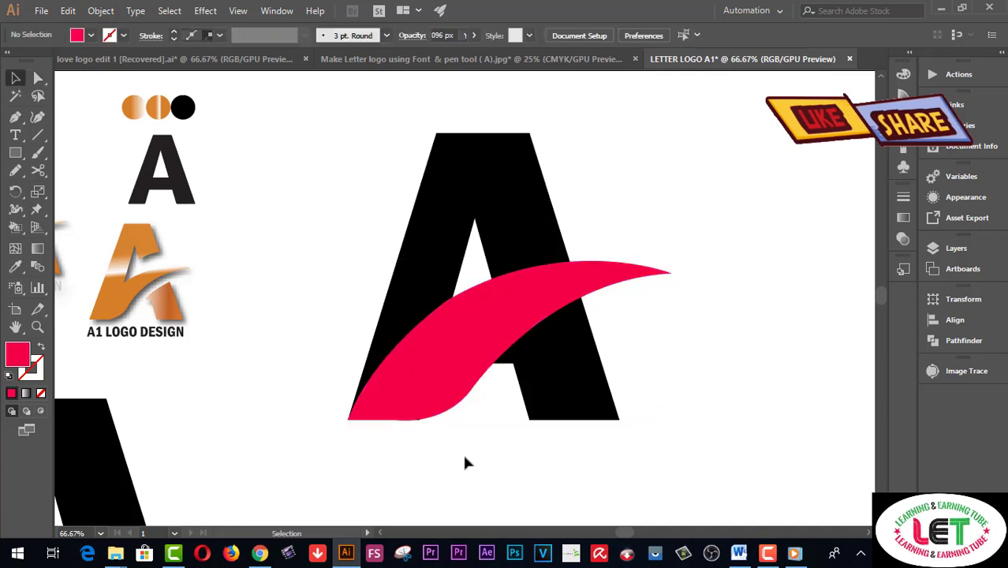
pyautogui.click(389, 371)
pyautogui.press('a')
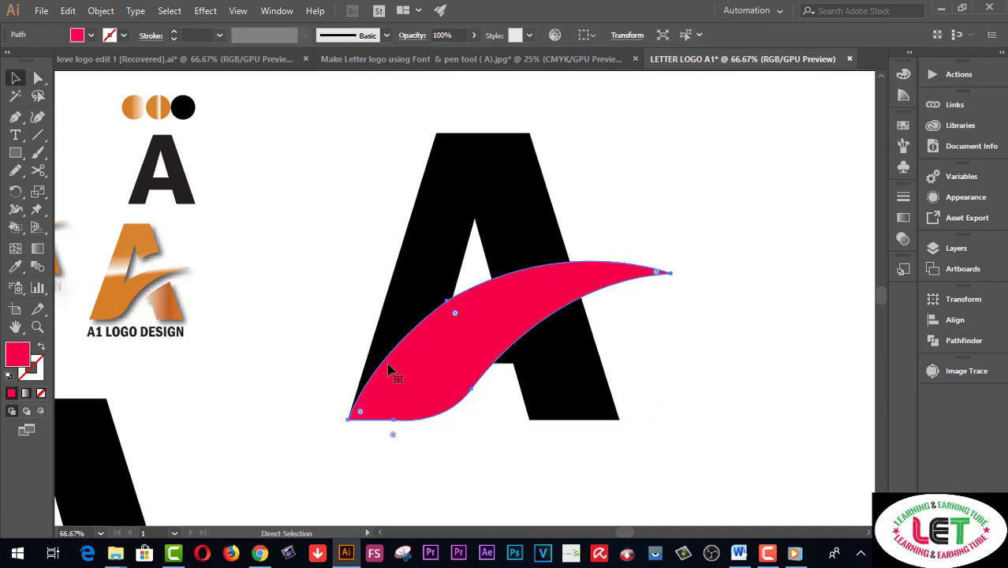
pyautogui.hotkey('ctrl', 'y')
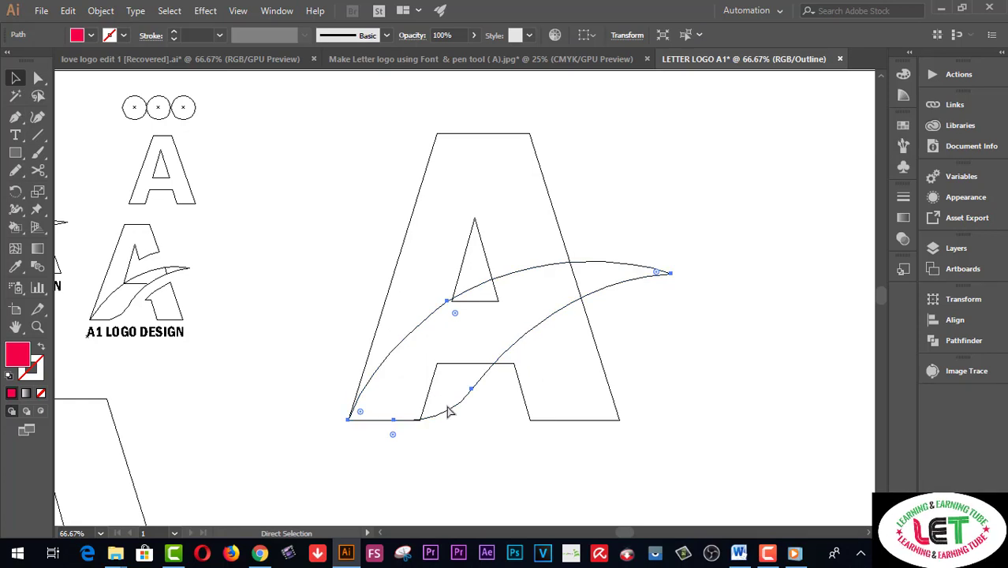
pyautogui.hotkey('ctrl', 'y')
pyautogui.press('v')
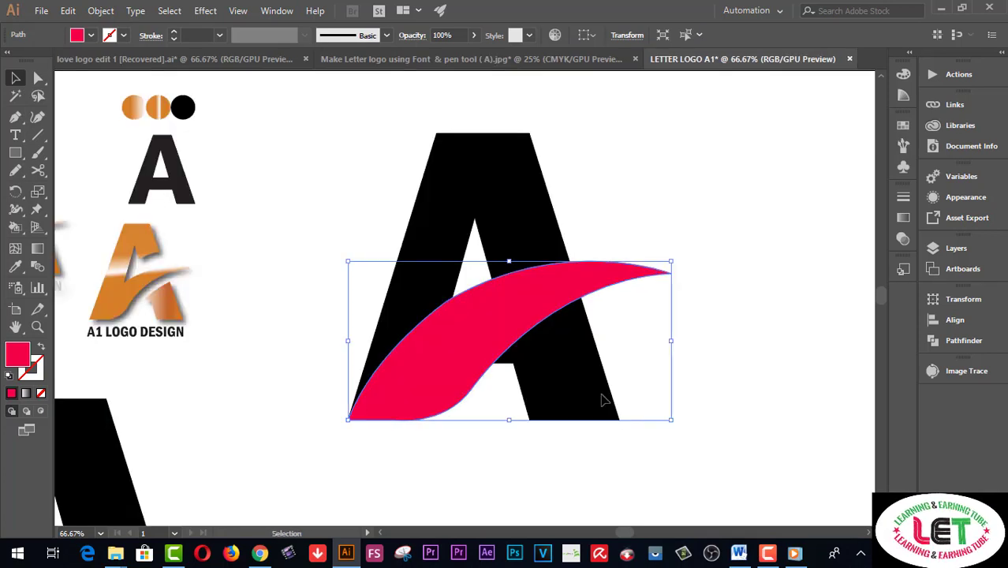
pyautogui.press('a')
pyautogui.click(601, 400)
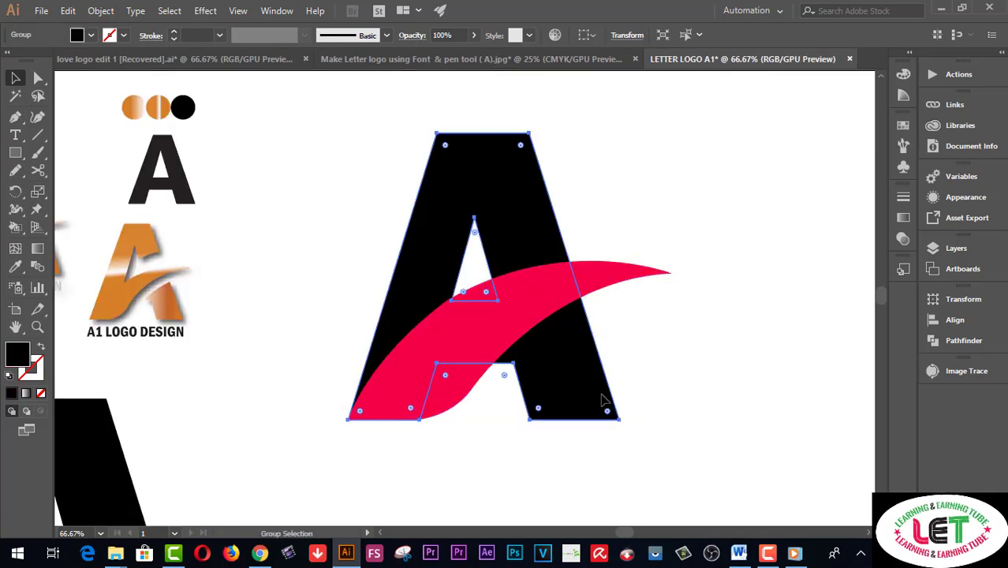
pyautogui.press('v')
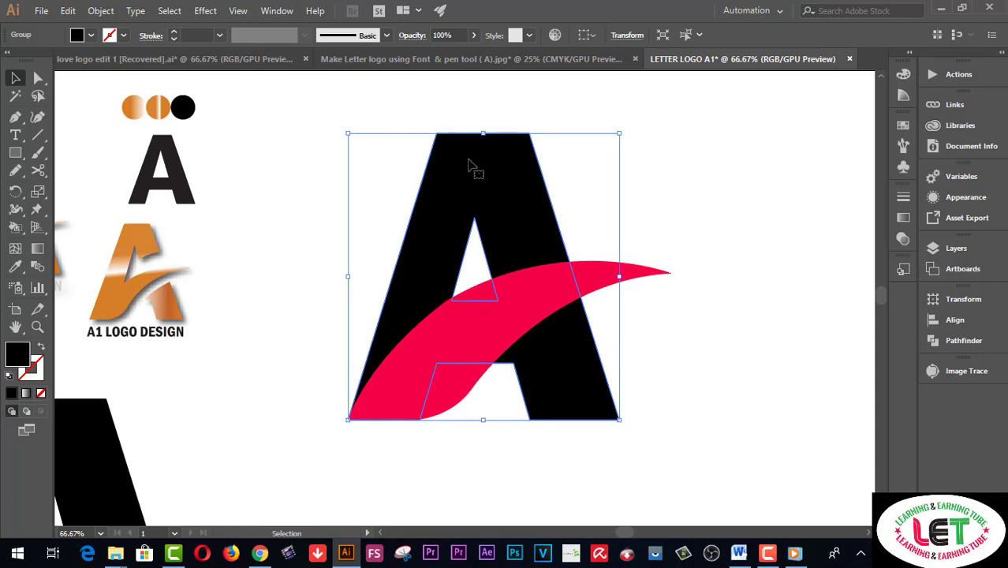
pyautogui.click(709, 226)
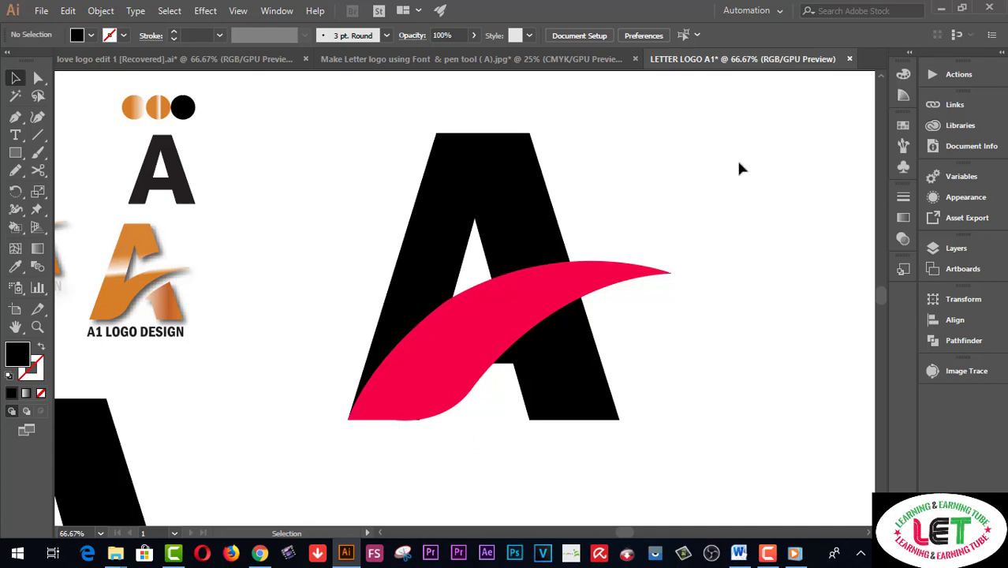
# - Zoom to 100% on the letter A and pan to reveal the reference logos
pyautogui.click(37, 327)
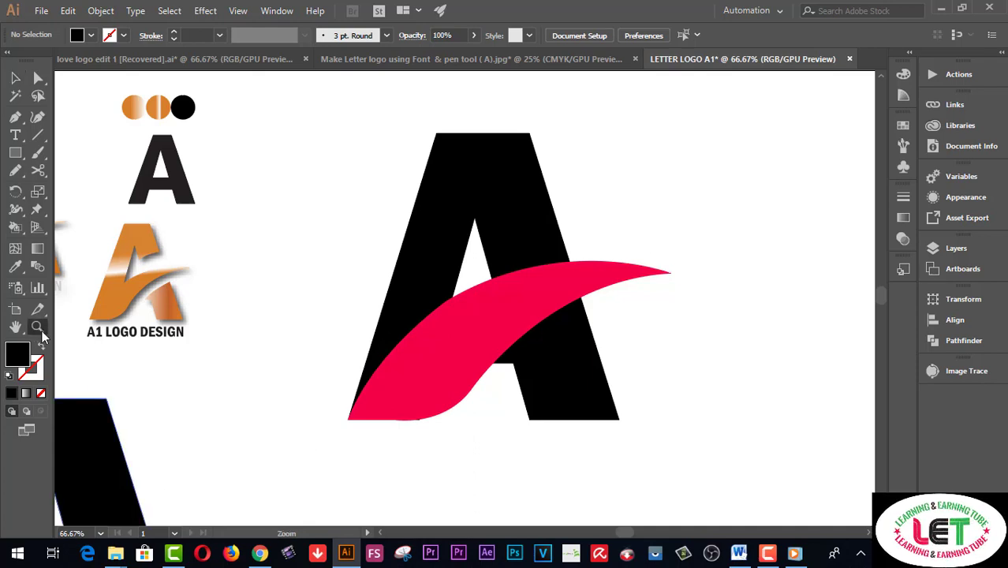
pyautogui.click(472, 281)
pyautogui.click(15, 326)
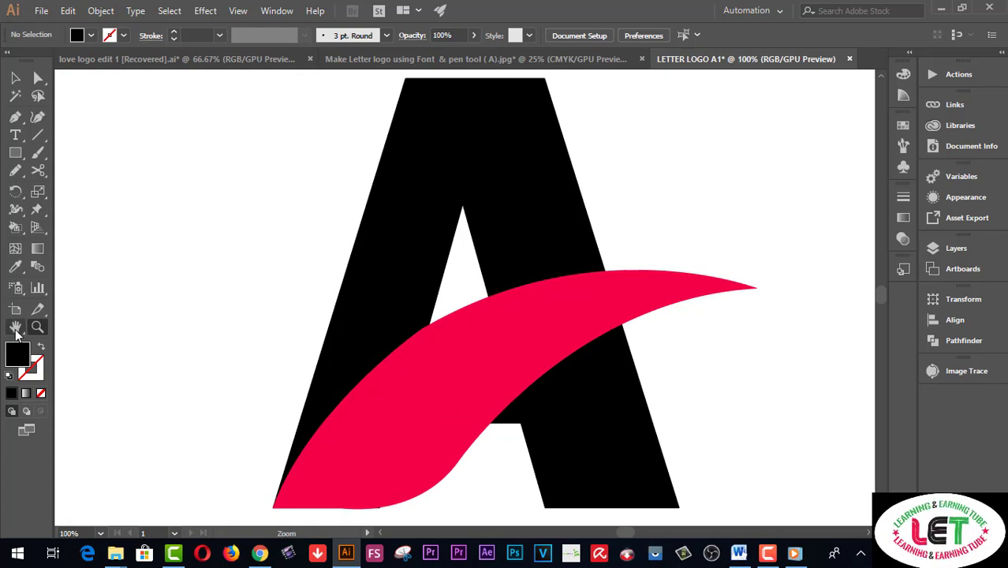
pyautogui.moveTo(47, 299); pyautogui.dragTo(218, 304)
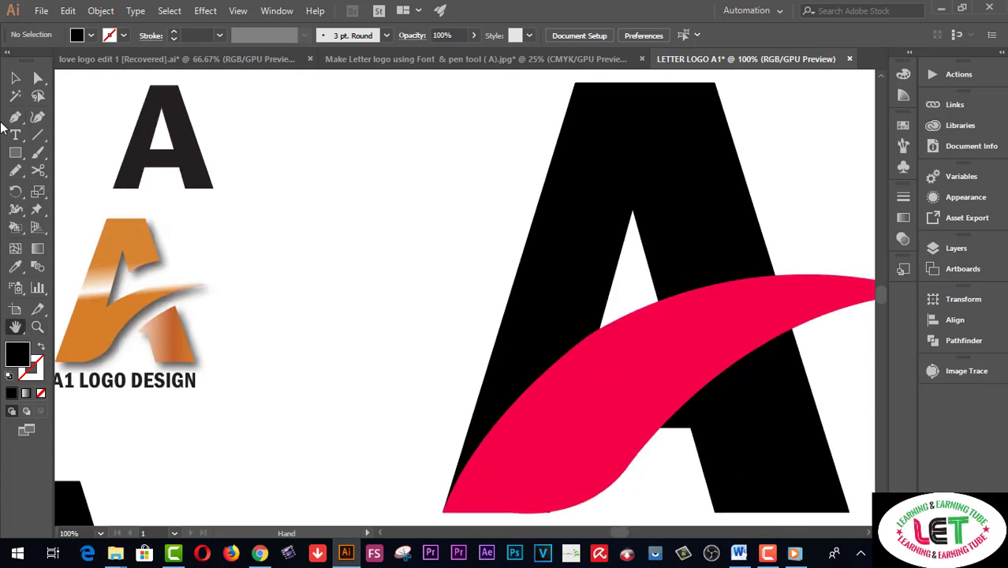
pyautogui.click(15, 78)
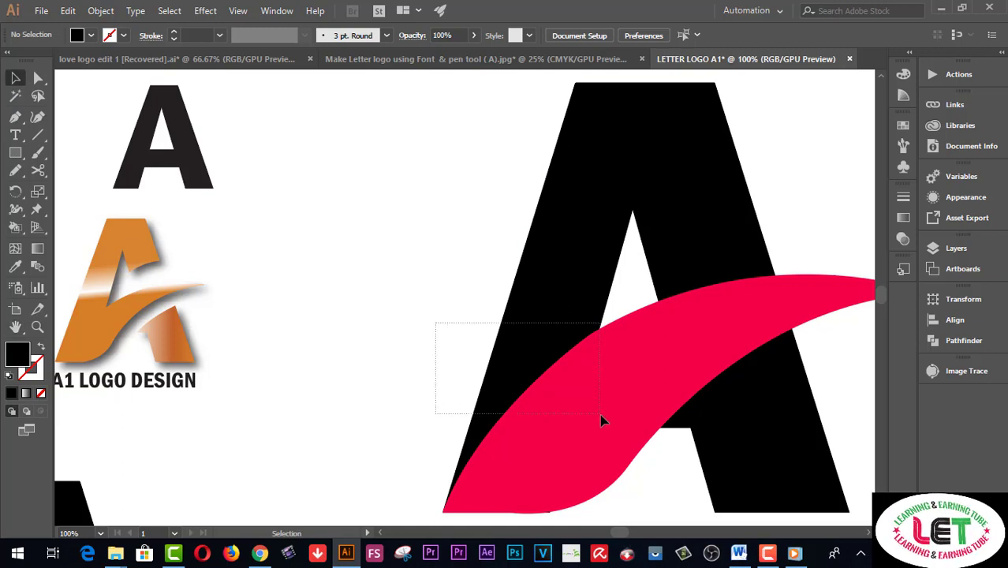
pyautogui.moveTo(439, 325); pyautogui.dragTo(599, 413)
pyautogui.hotkey('ctrl', 'shift', 'a')
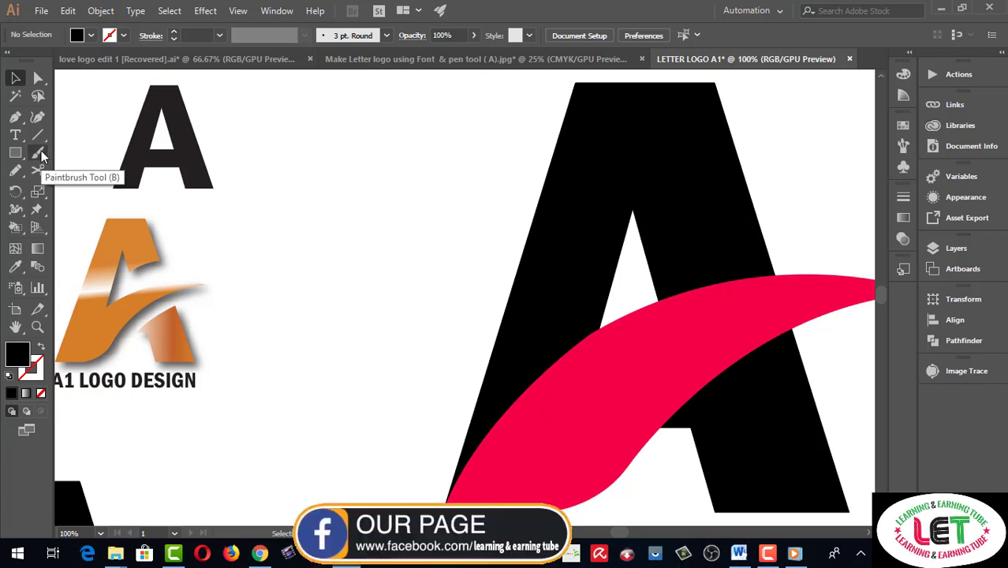
# - Draw a closed curved shape just above the swoosh across the A's right leg
pyautogui.click(15, 117)
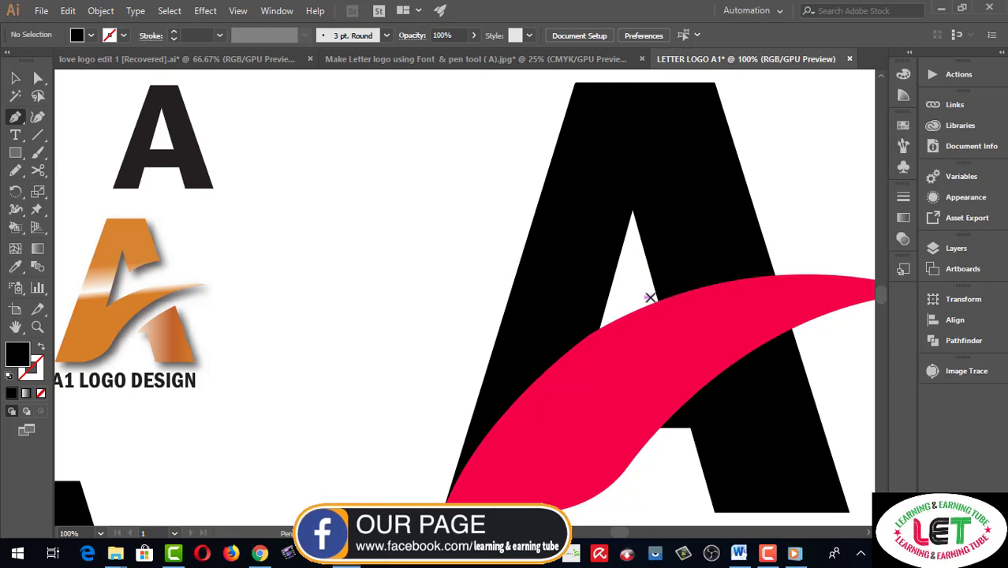
pyautogui.moveTo(650, 297); pyautogui.dragTo(657, 305)
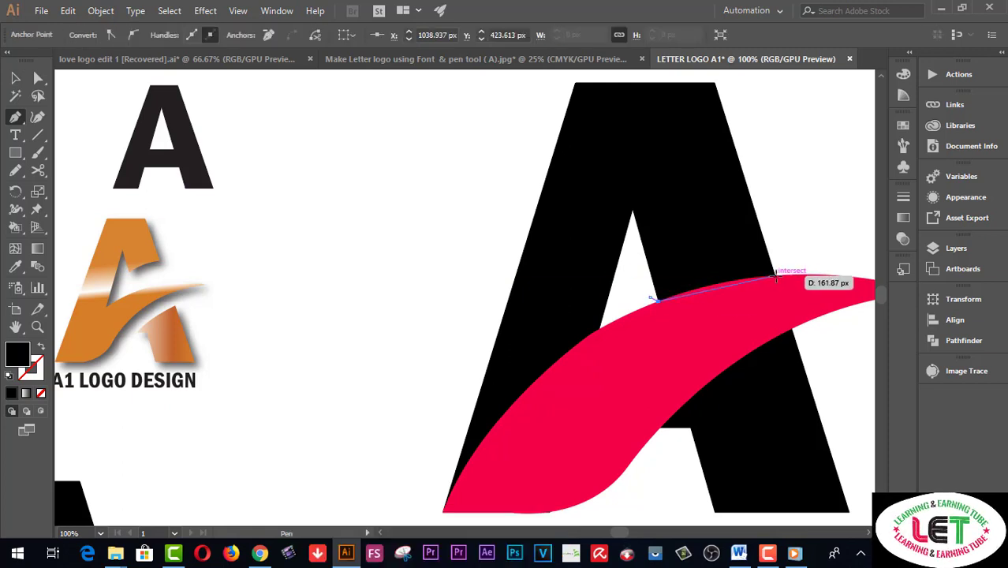
pyautogui.moveTo(775, 276)
pyautogui.mouseDown()
pyautogui.moveTo(828, 279)
pyautogui.moveTo(807, 249)
pyautogui.moveTo(821, 241)
pyautogui.mouseUp()
pyautogui.moveTo(639, 283)
pyautogui.mouseDown()
pyautogui.moveTo(618, 347)
pyautogui.moveTo(583, 353)
pyautogui.moveTo(691, 306)
pyautogui.moveTo(659, 312)
pyautogui.mouseUp()
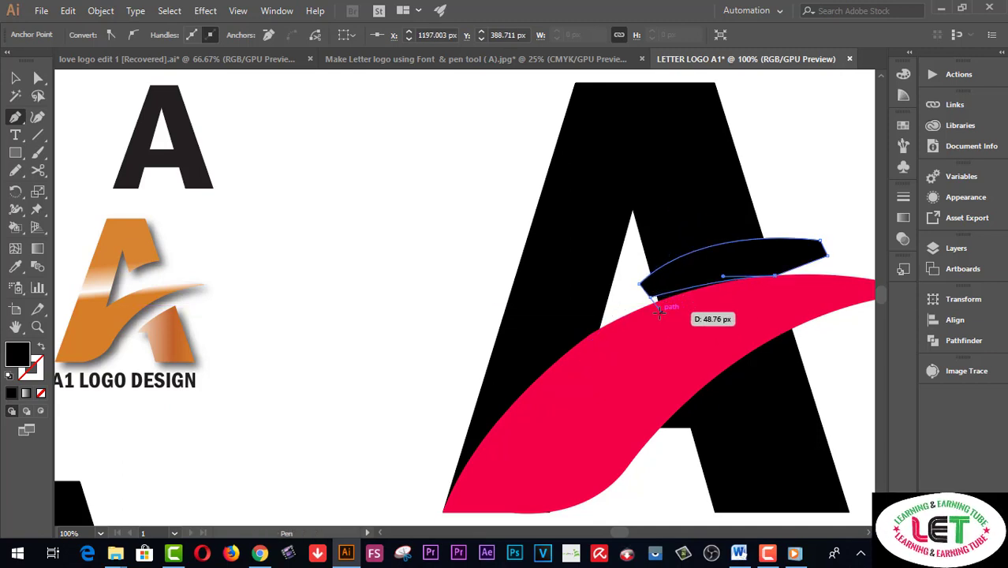
pyautogui.moveTo(659, 312); pyautogui.dragTo(672, 319)
pyautogui.press('v')
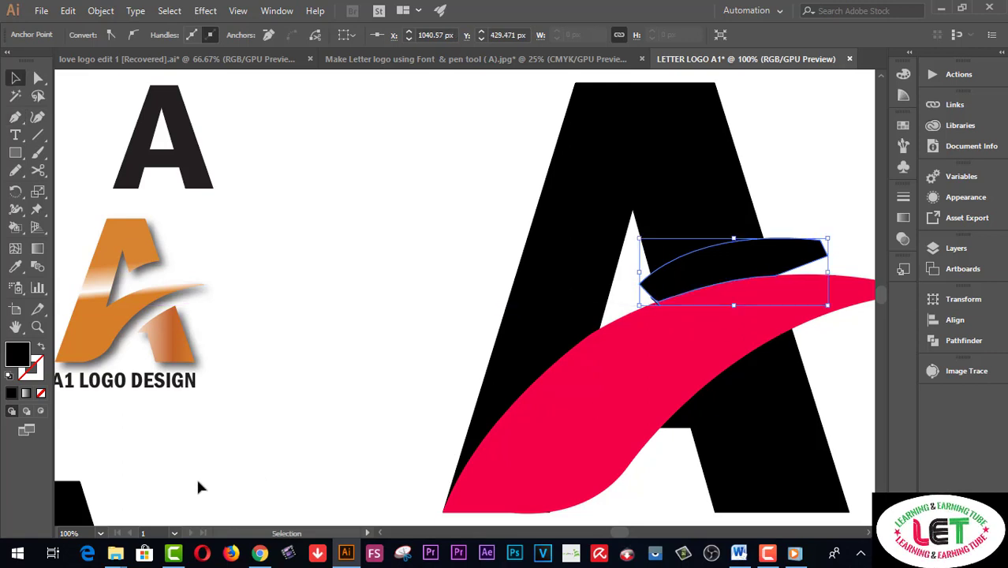
# - Fill the new shape with bright blue #2206EF
pyautogui.doubleClick(20, 355)
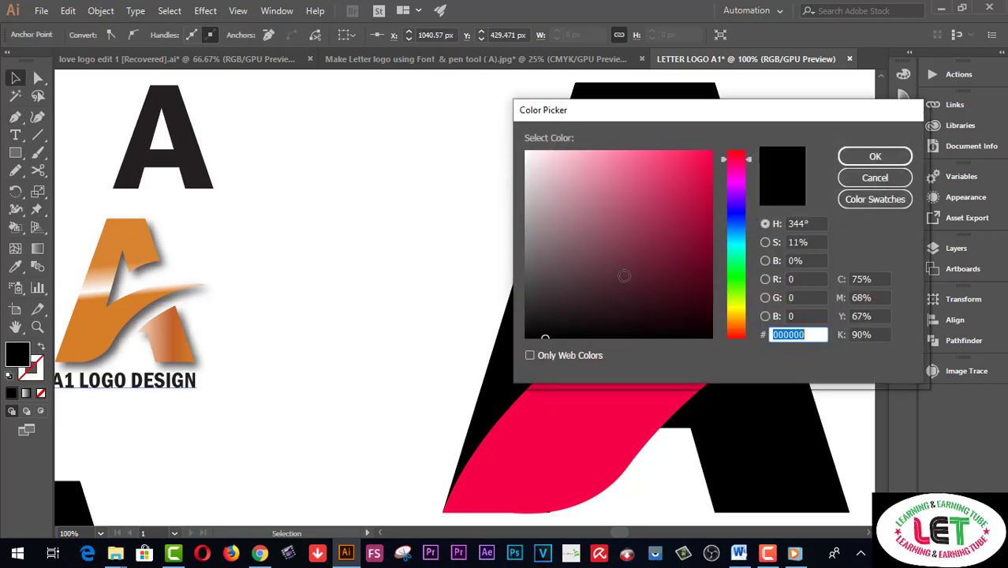
pyautogui.moveTo(734, 278); pyautogui.dragTo(734, 209)
pyautogui.click(708, 161)
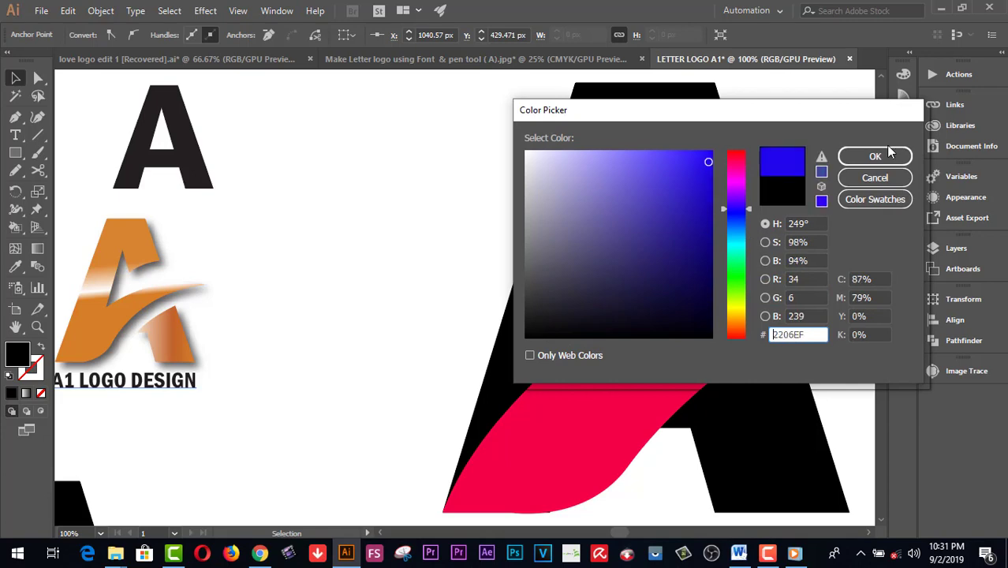
pyautogui.click(875, 158)
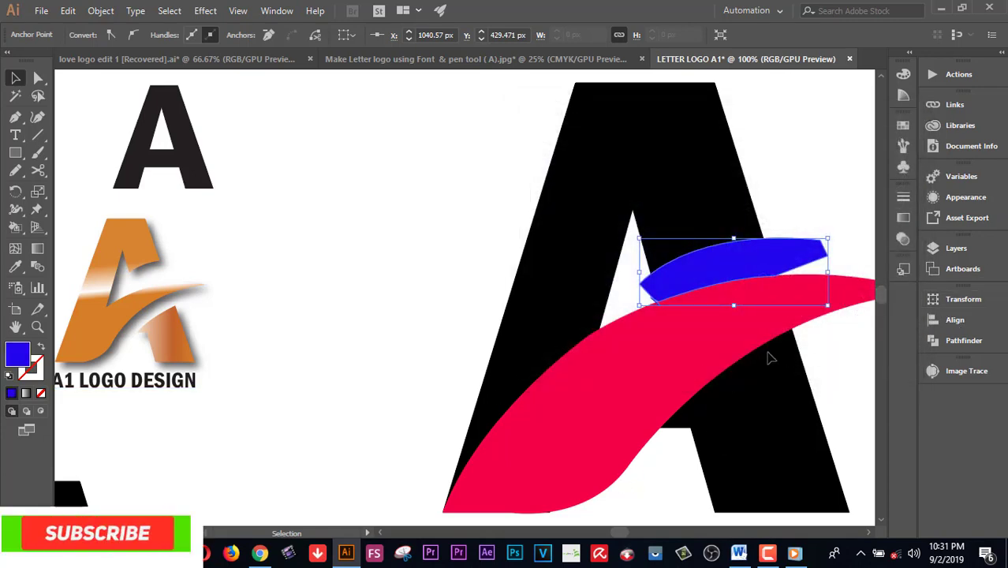
pyautogui.press('a')
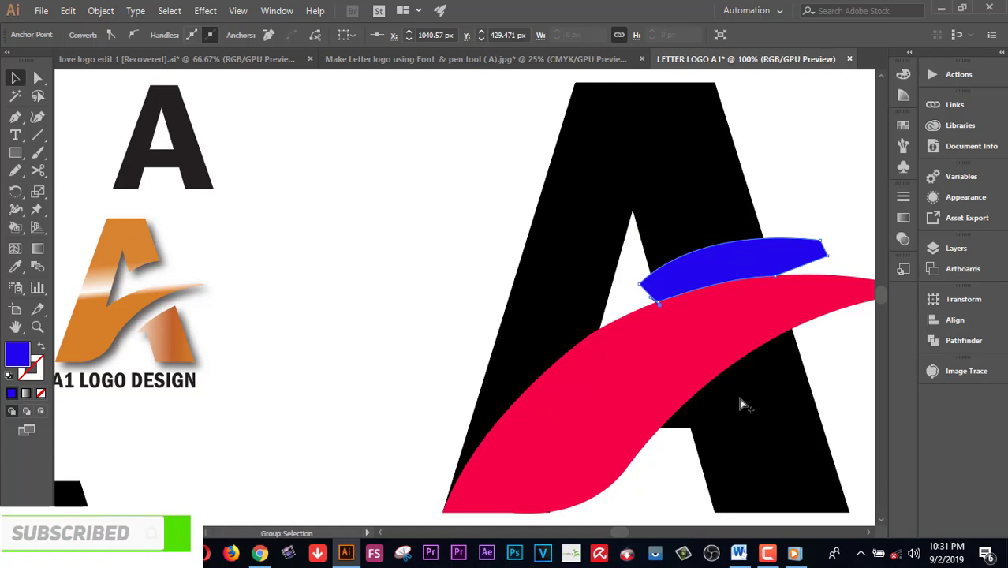
pyautogui.hotkey('ctrl', 'a')
# - Select the black A with the blue shape and cut it using Pathfinder
pyautogui.press('v')
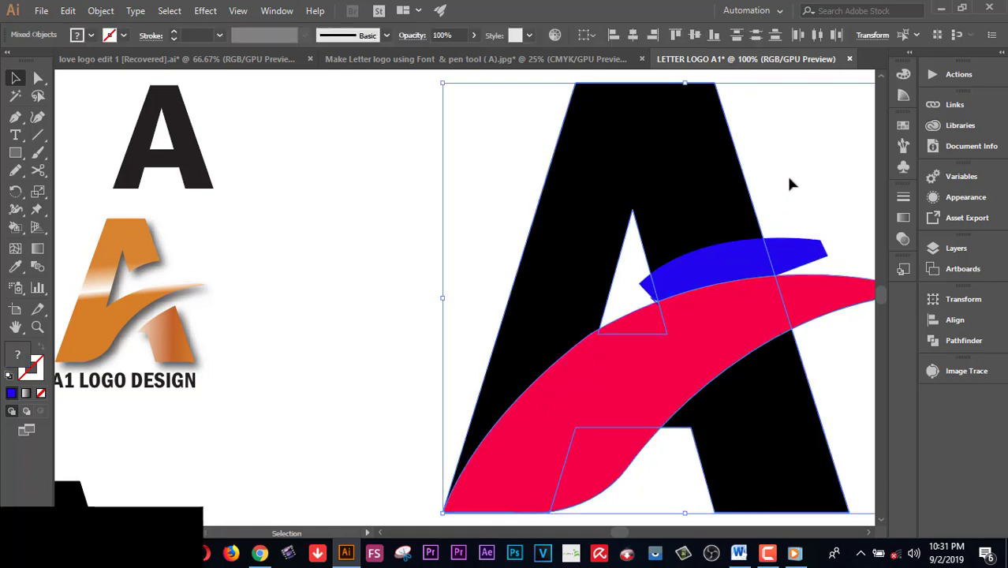
pyautogui.click(789, 184)
pyautogui.click(753, 263)
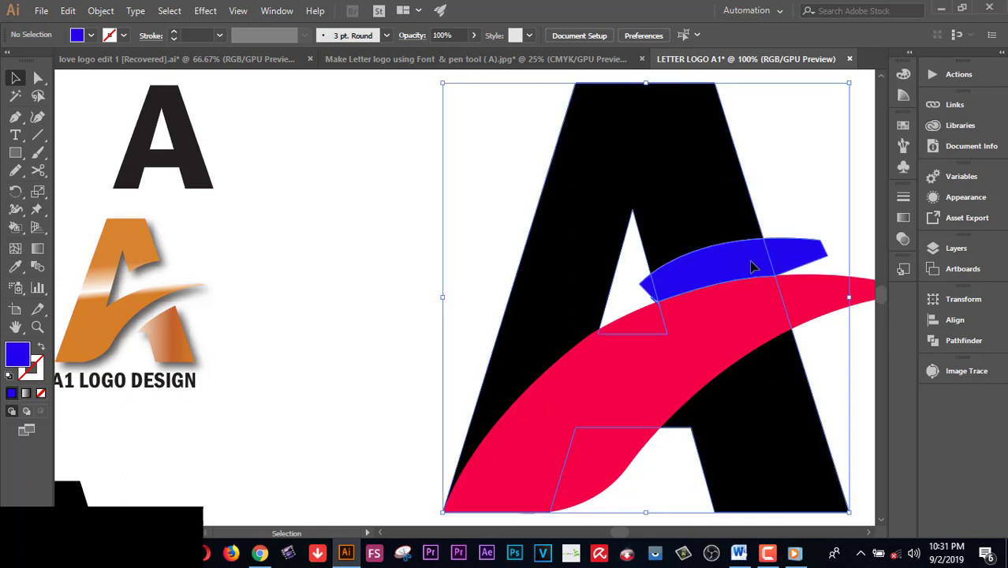
pyautogui.click(372, 253)
pyautogui.click(697, 171)
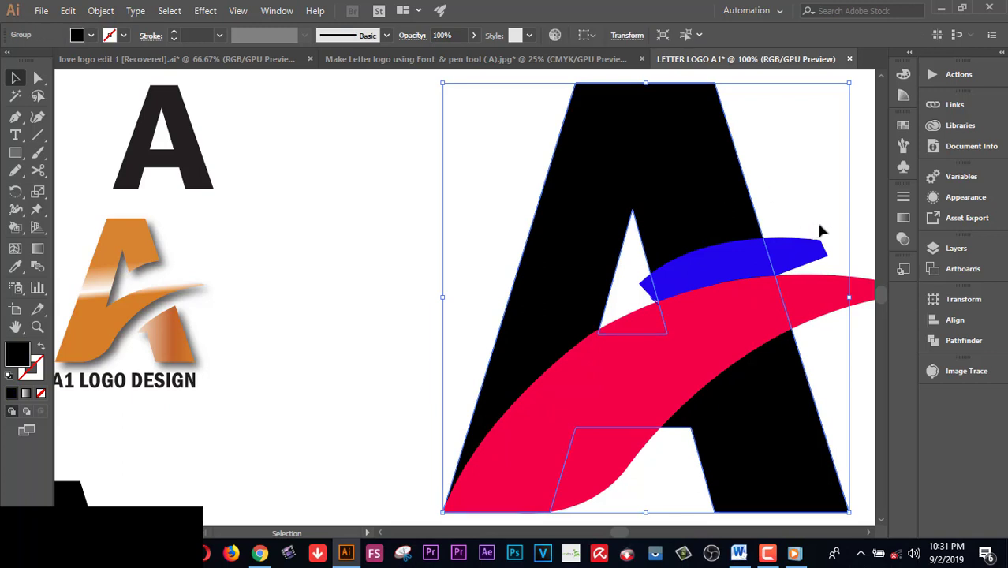
pyautogui.keyDown('shift'); pyautogui.click(791, 263); pyautogui.keyUp('shift')
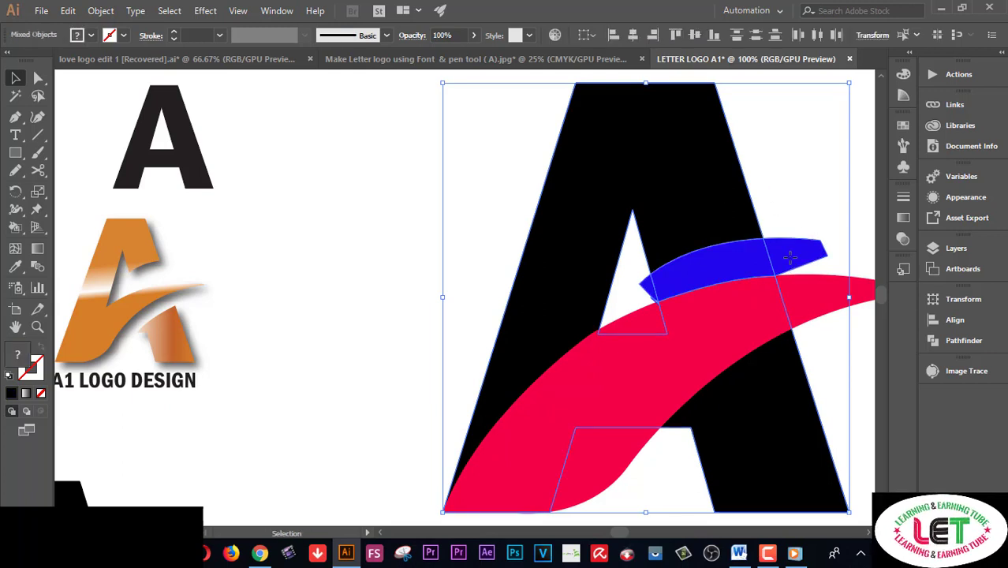
pyautogui.click(976, 345)
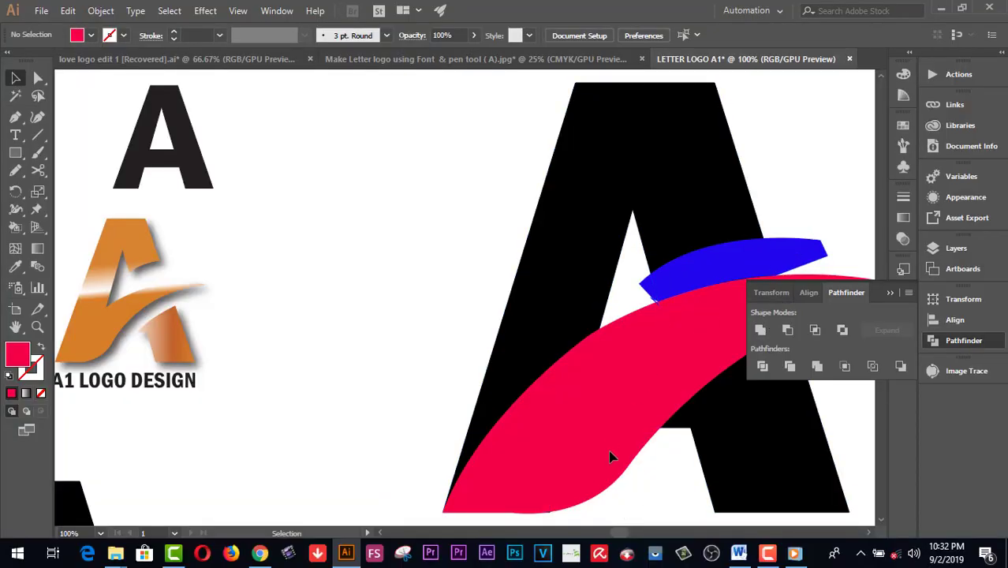
# - Reselect the cut letter A together with the blue shape
pyautogui.click(597, 409)
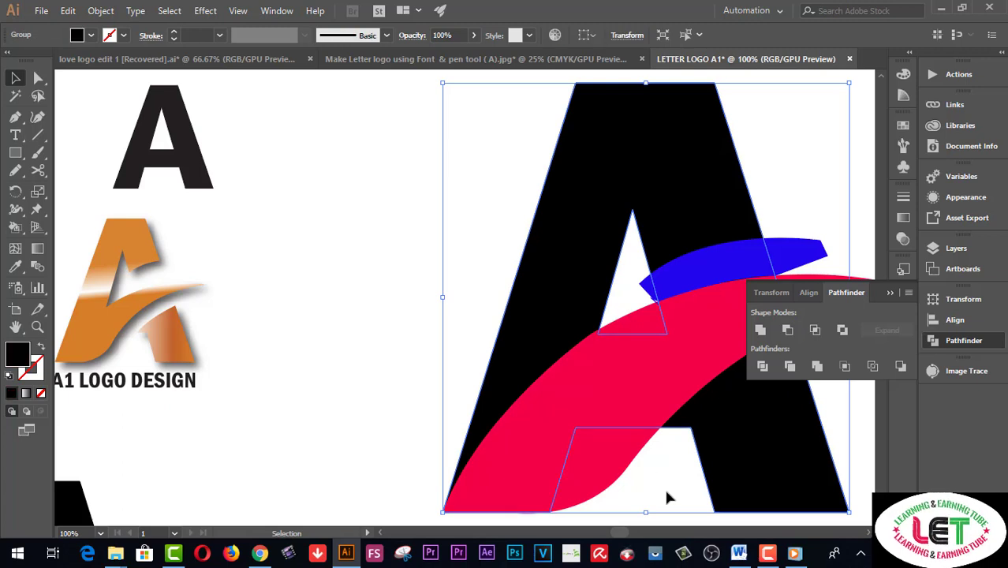
pyautogui.click(412, 315)
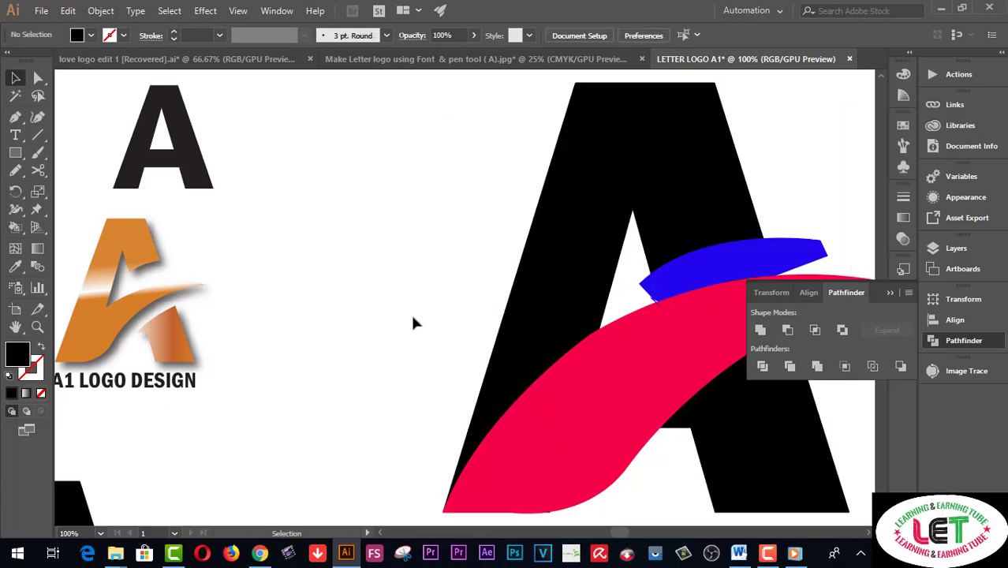
pyautogui.click(676, 168)
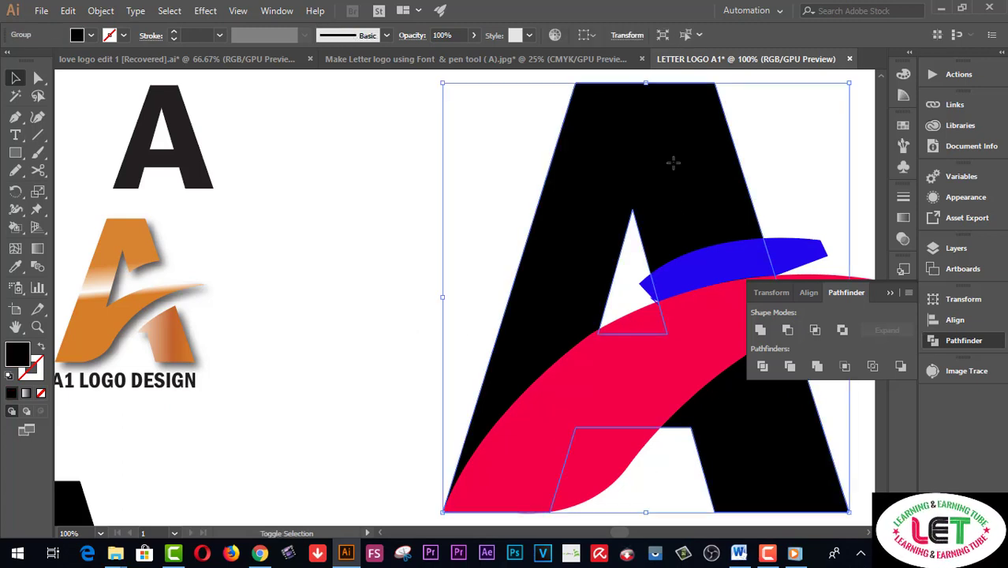
pyautogui.keyDown('shift'); pyautogui.click(796, 259); pyautogui.keyUp('shift')
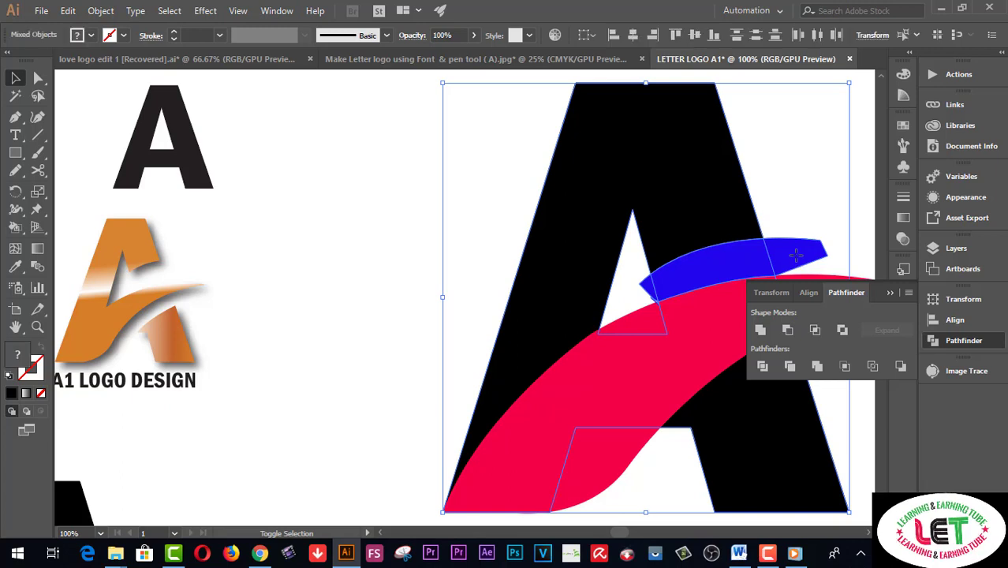
pyautogui.keyDown('shift'); pyautogui.click(726, 278); pyautogui.keyUp('shift')
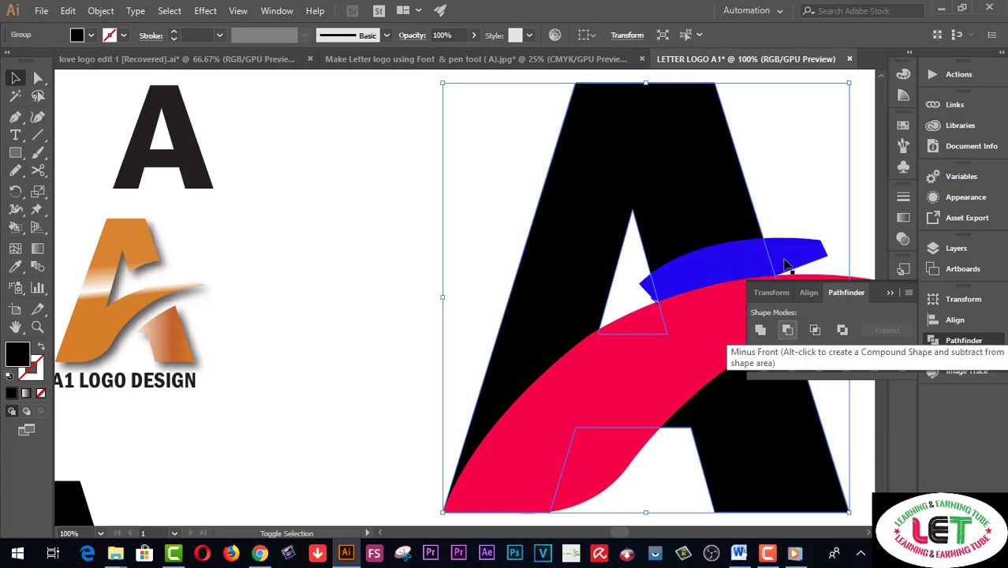
pyautogui.click(762, 368)
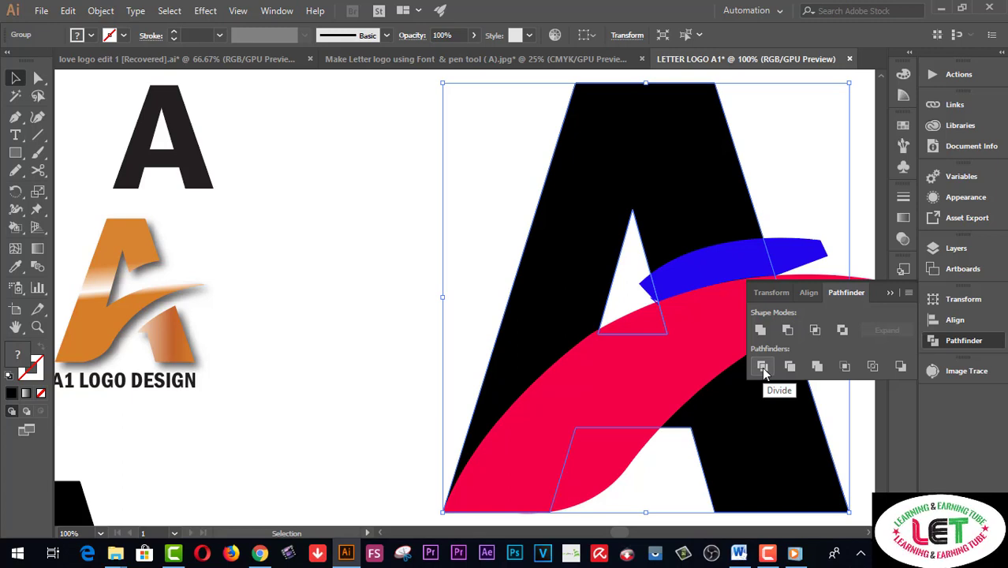
# - Ungroup the artwork and delete the leftover blue cutting shape
pyautogui.rightClick(741, 251)
pyautogui.click(778, 372)
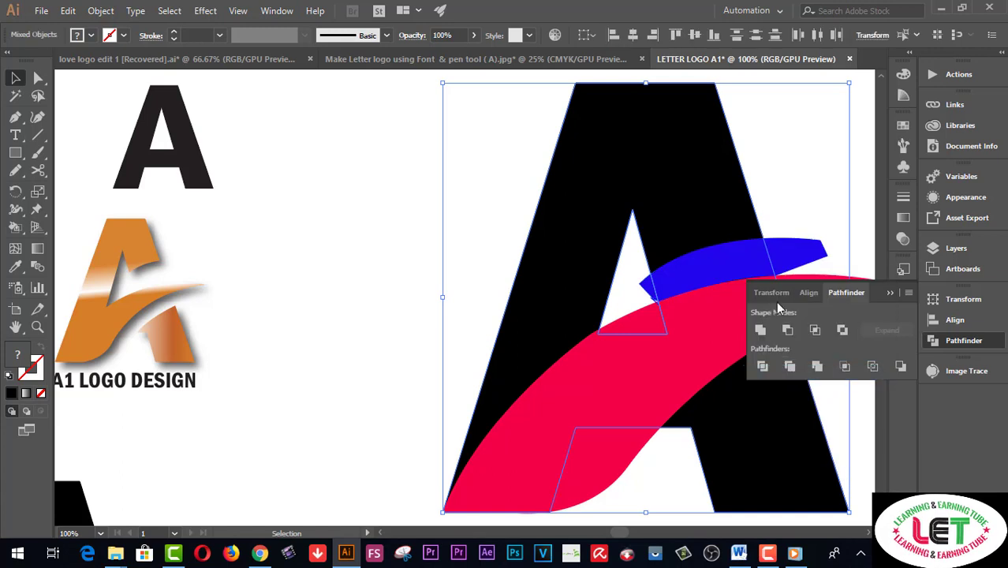
pyautogui.rightClick(703, 272)
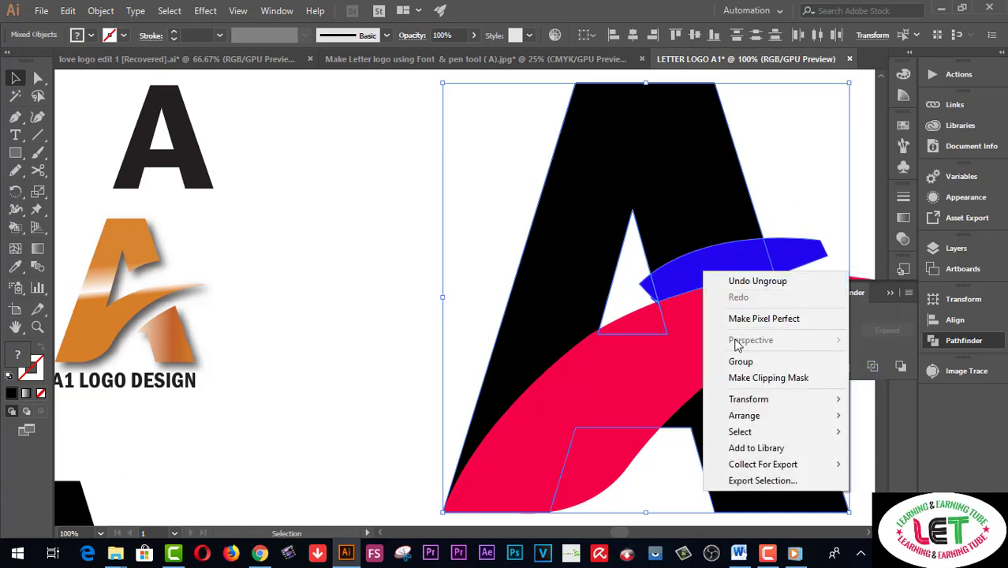
pyautogui.click(387, 293)
pyautogui.click(739, 270)
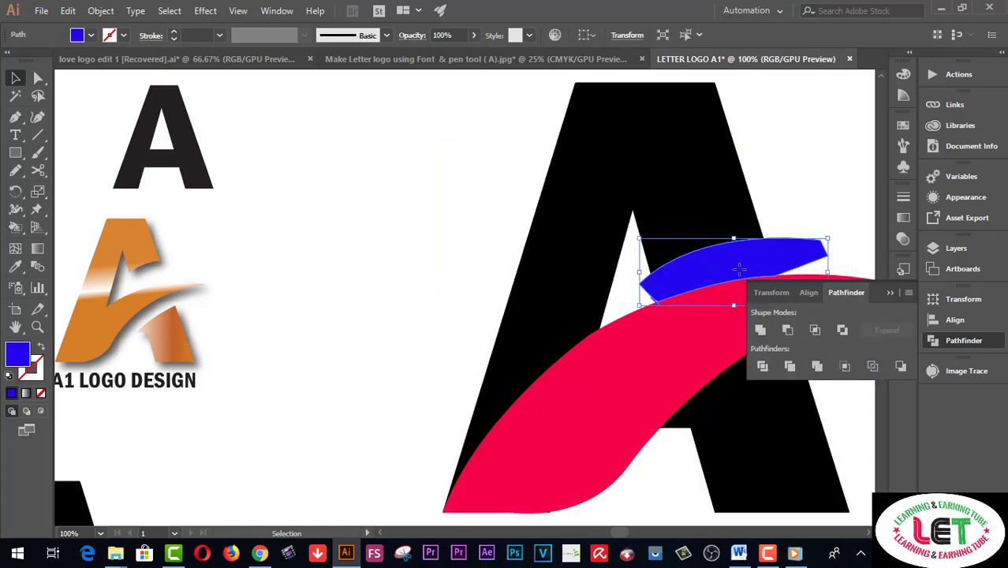
pyautogui.press('Delete')
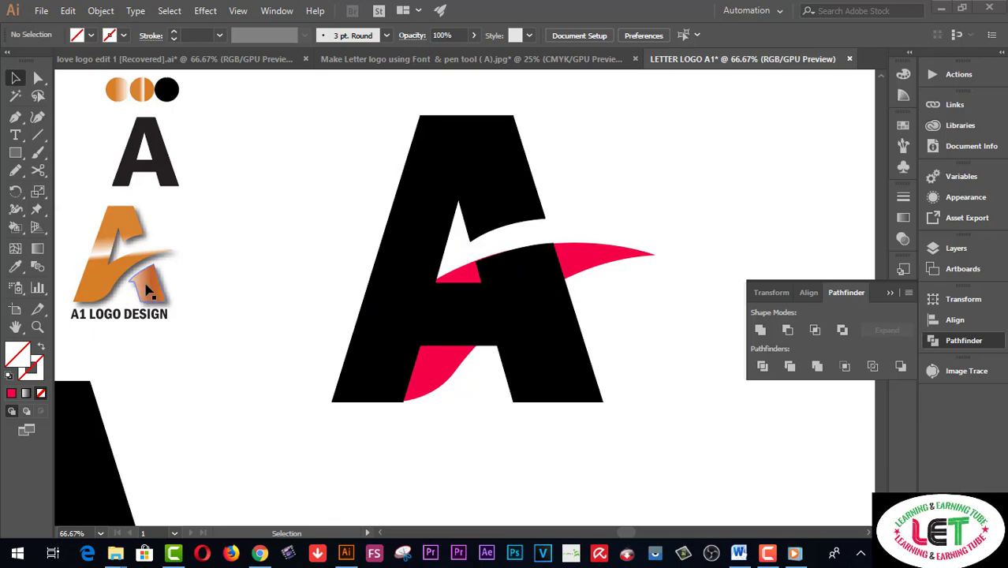
# - Zoom the view to 100% on the letter A and close the Pathfinder panel
pyautogui.click(15, 328)
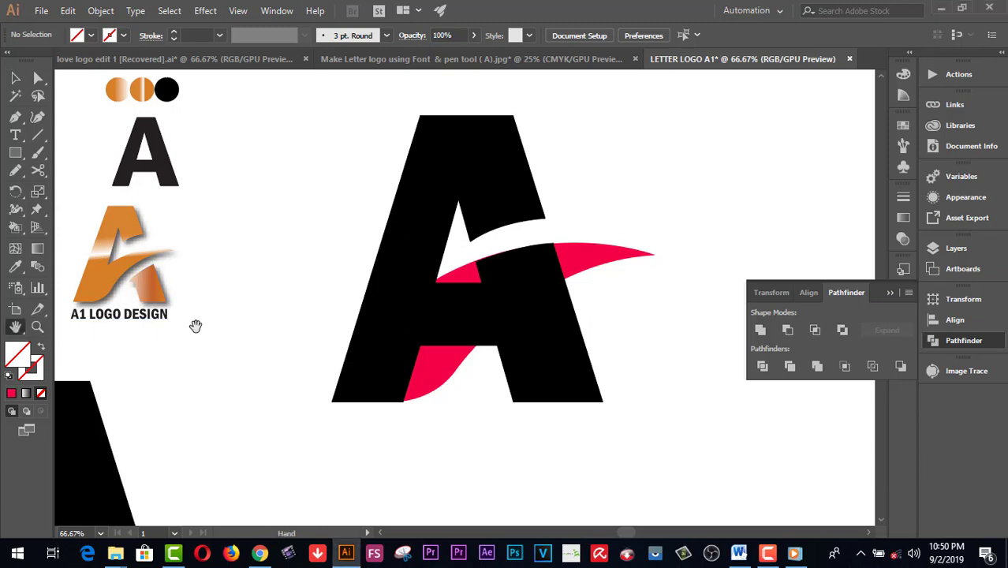
pyautogui.moveTo(193, 325); pyautogui.dragTo(224, 319)
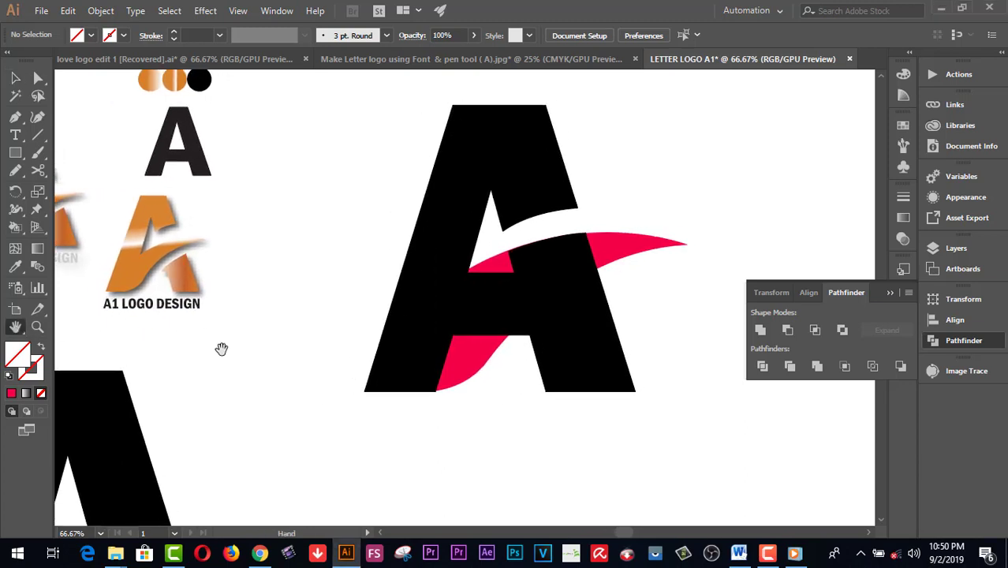
pyautogui.click(36, 327)
pyautogui.click(526, 299)
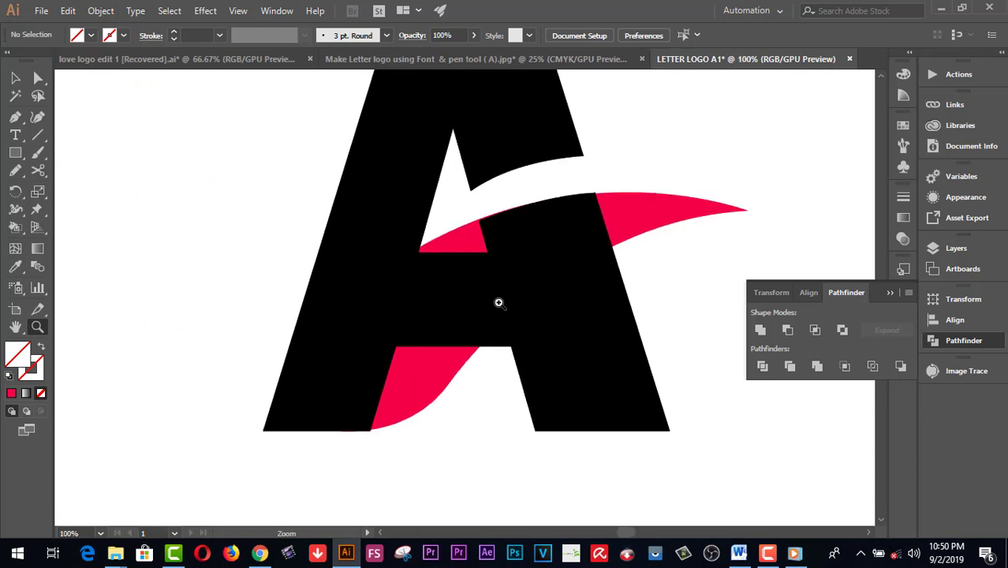
pyautogui.click(15, 328)
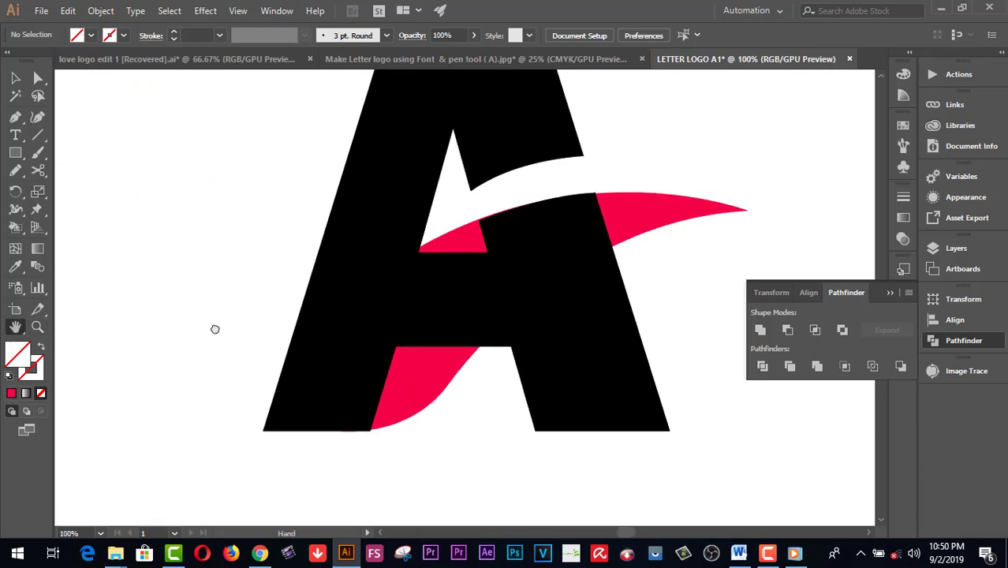
pyautogui.moveTo(214, 329); pyautogui.dragTo(284, 329)
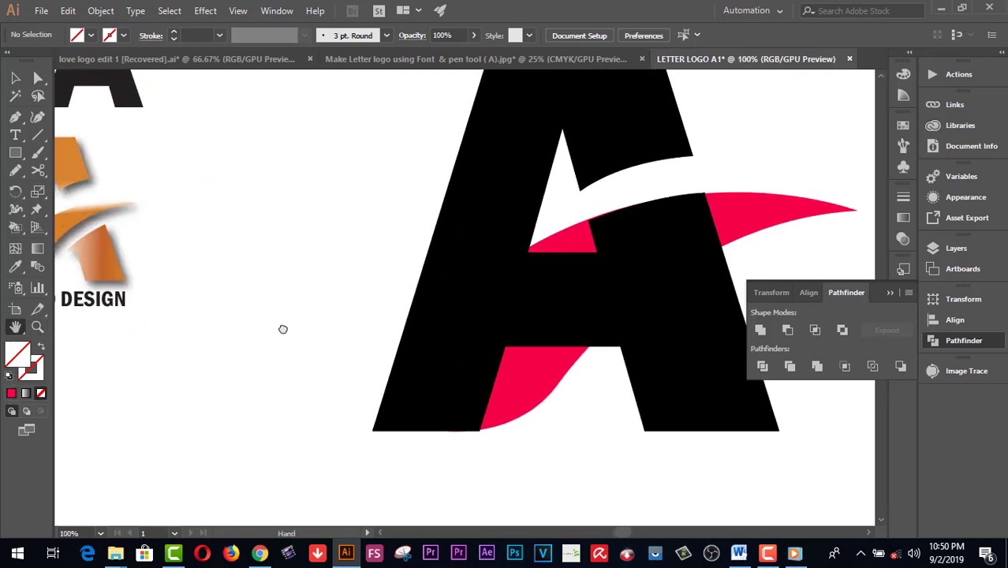
pyautogui.click(889, 294)
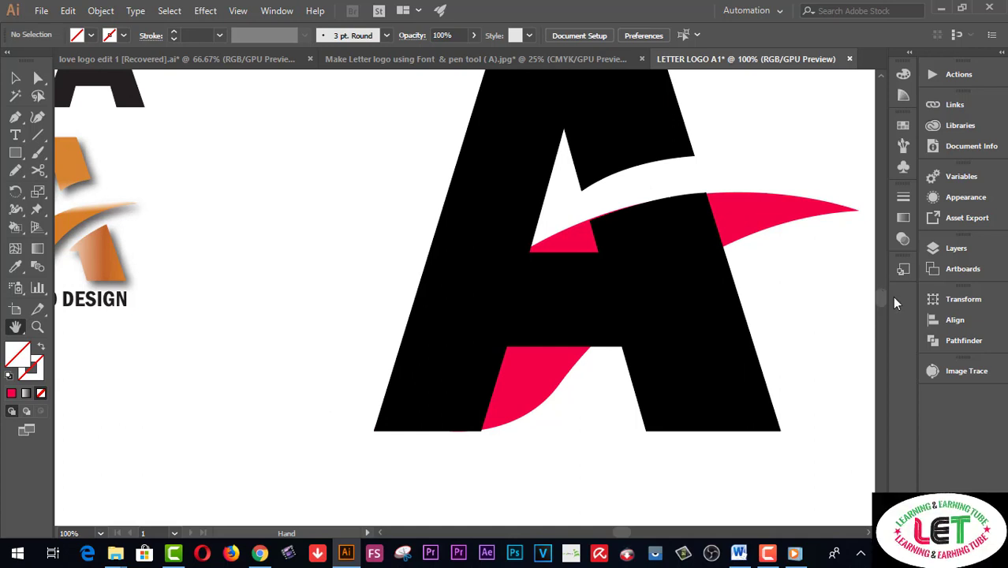
# - Inspect the black A path's anchor points with the Selection and Direct Selection tools
pyautogui.click(13, 82)
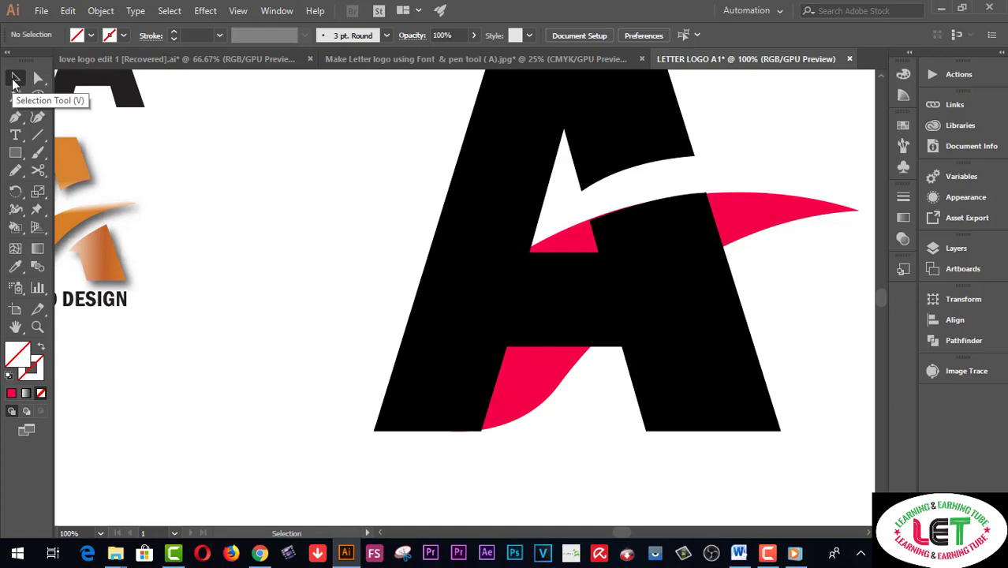
pyautogui.click(433, 399)
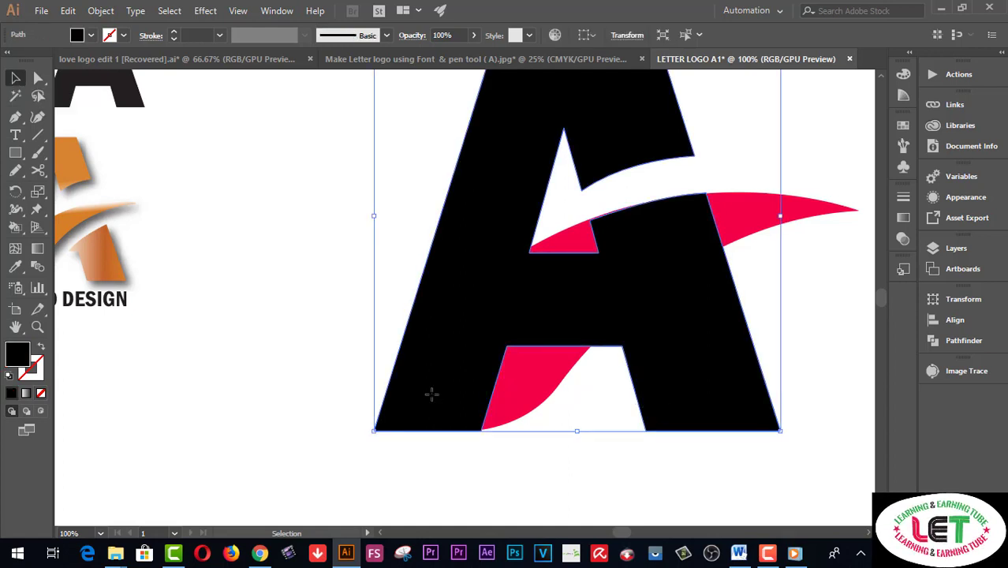
pyautogui.press('a')
pyautogui.hotkey('ctrl', 'shift', 'a')
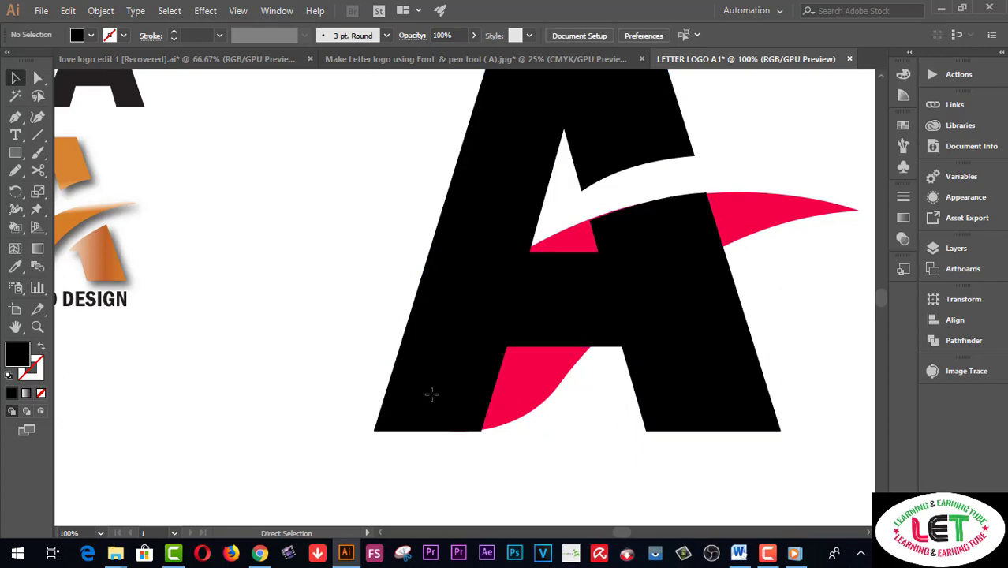
pyautogui.press('v')
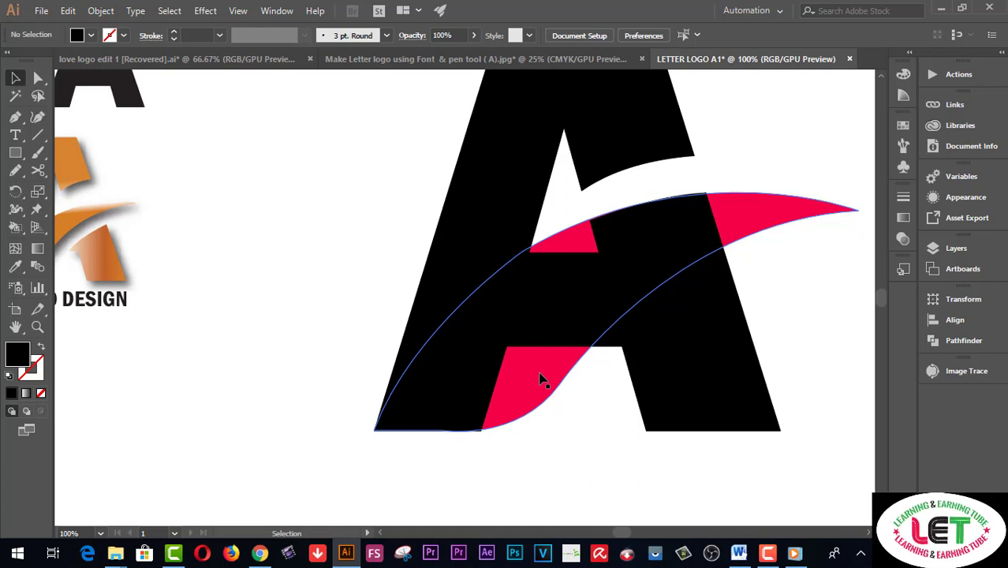
pyautogui.press('a')
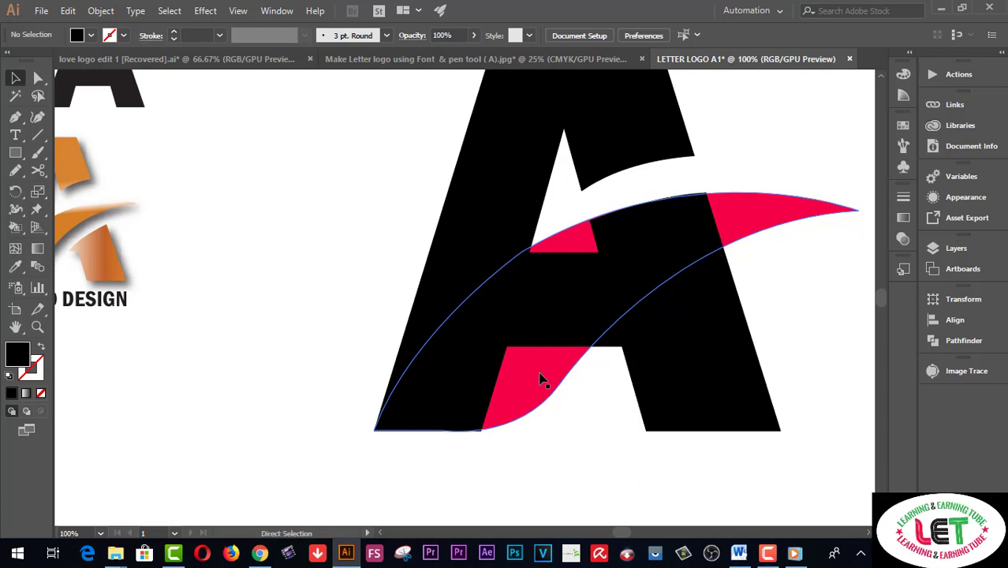
pyautogui.press('v')
pyautogui.press('a')
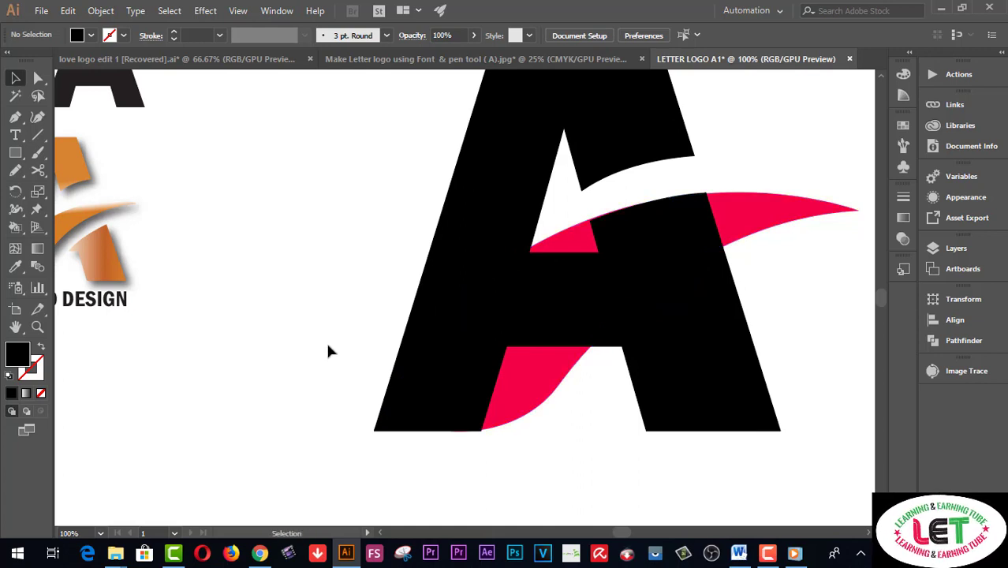
# - Inspect the red swoosh path's anchor points and handles, then deselect it
pyautogui.press('v')
pyautogui.click(537, 387)
pyautogui.press('a')
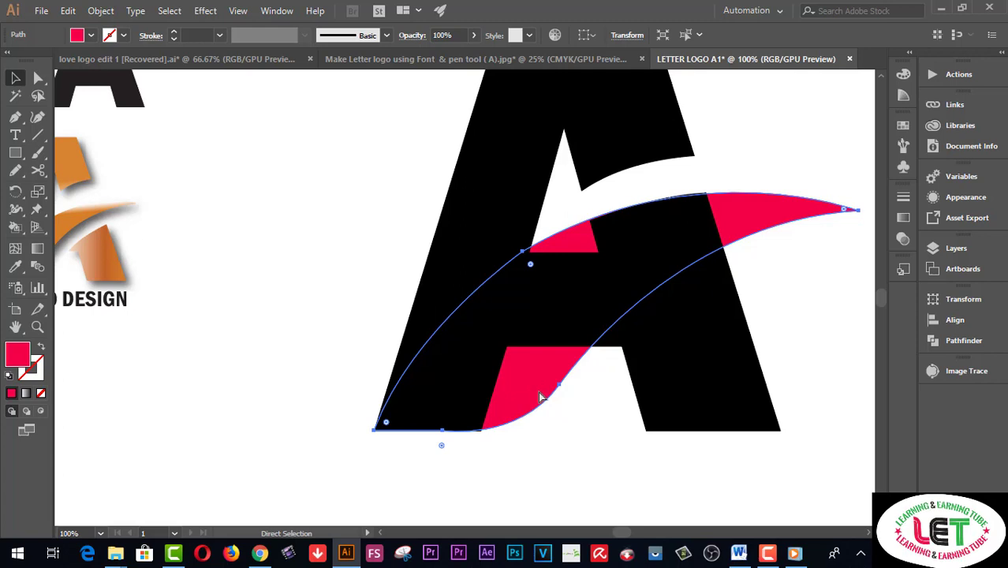
pyautogui.hotkey('ctrl', 'shift', 'a')
pyautogui.press('v')
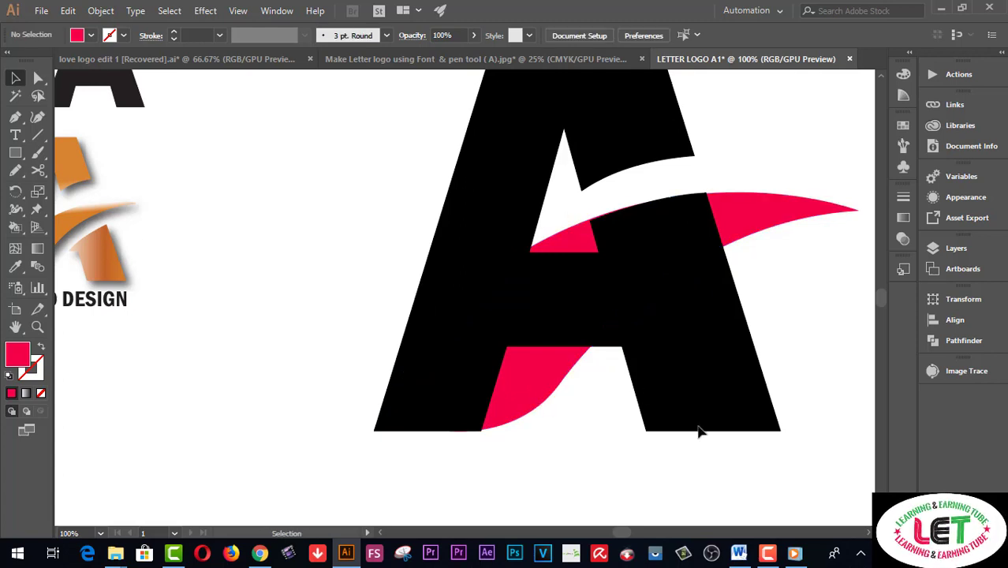
pyautogui.click(14, 117)
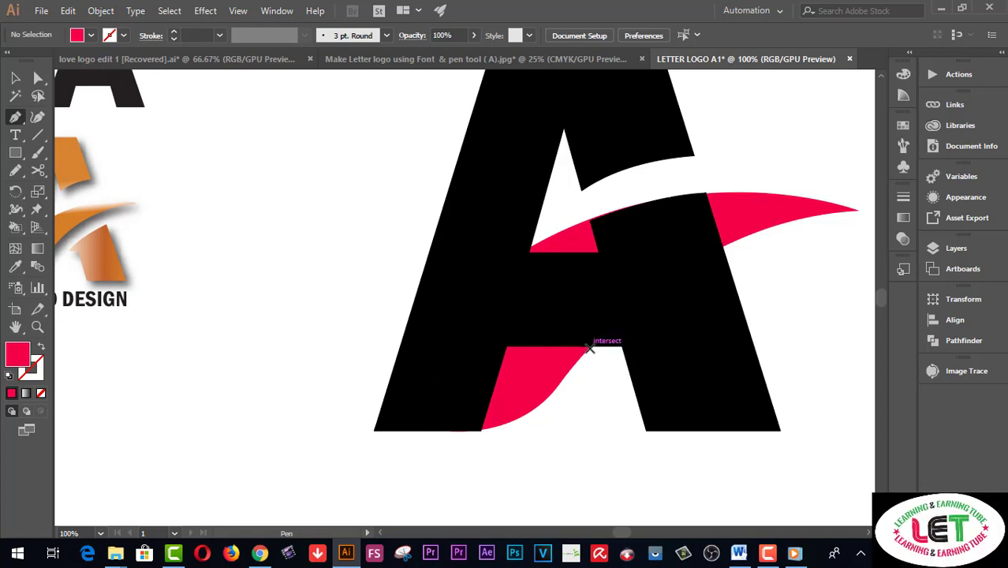
# - Draw a tapered swoosh path from the crossbar's lower corner out past the right leg
pyautogui.click(588, 345)
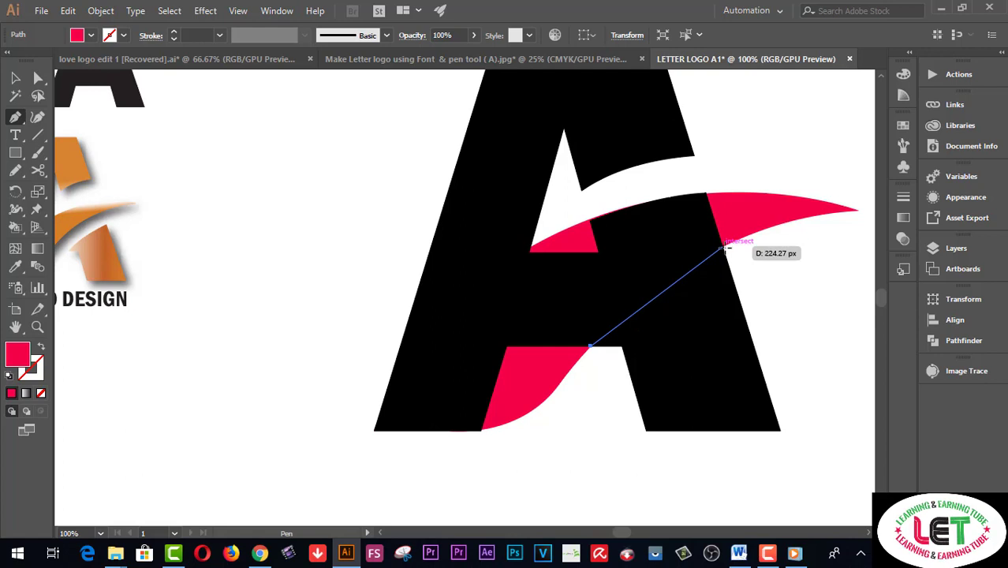
pyautogui.click(724, 247)
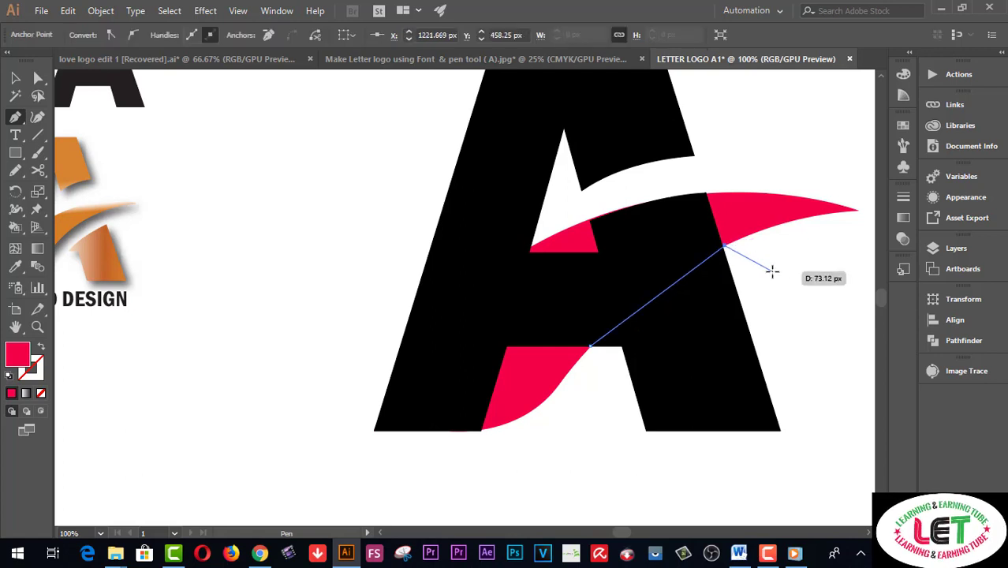
pyautogui.click(772, 271)
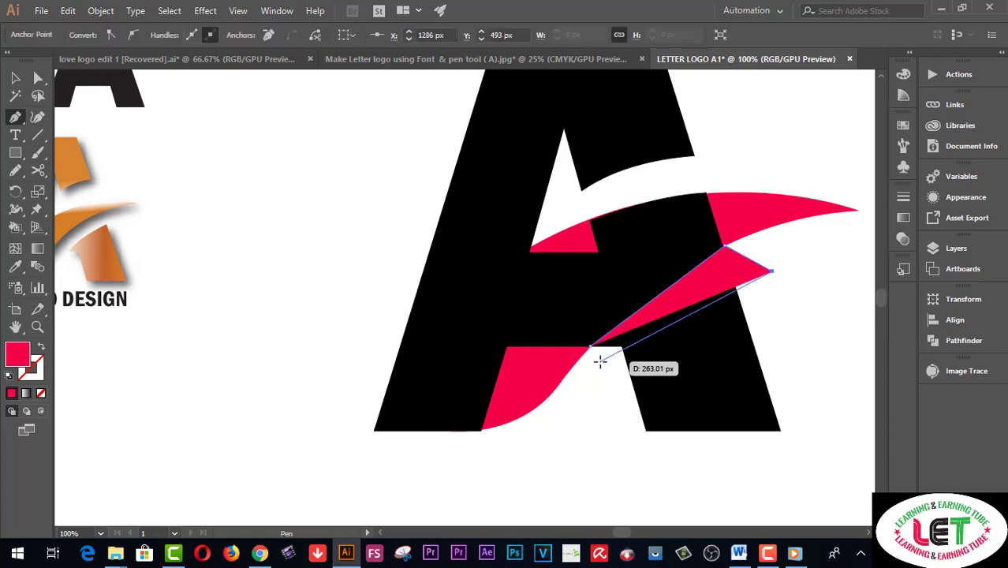
pyautogui.moveTo(600, 357); pyautogui.dragTo(577, 410)
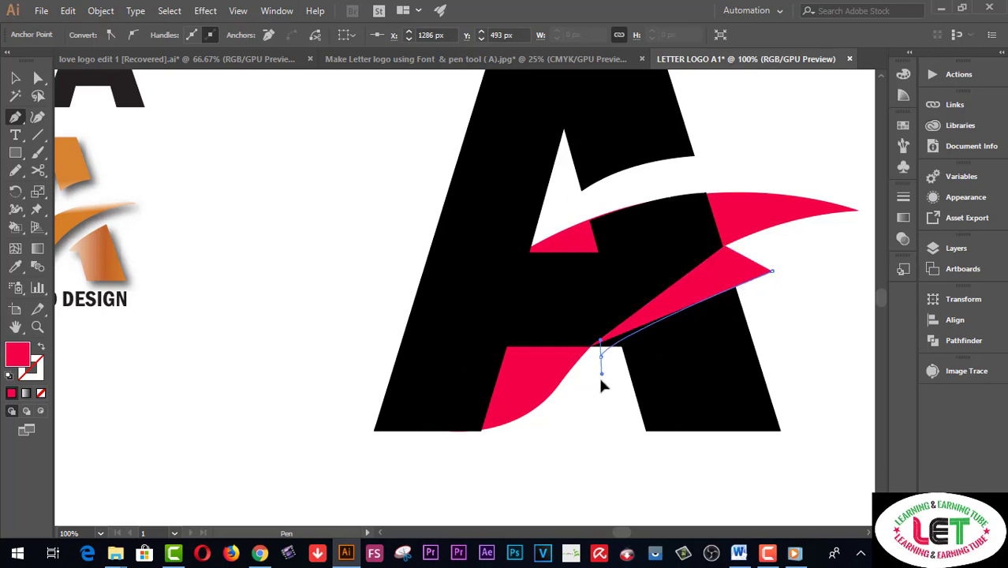
pyautogui.moveTo(573, 411); pyautogui.dragTo(477, 469)
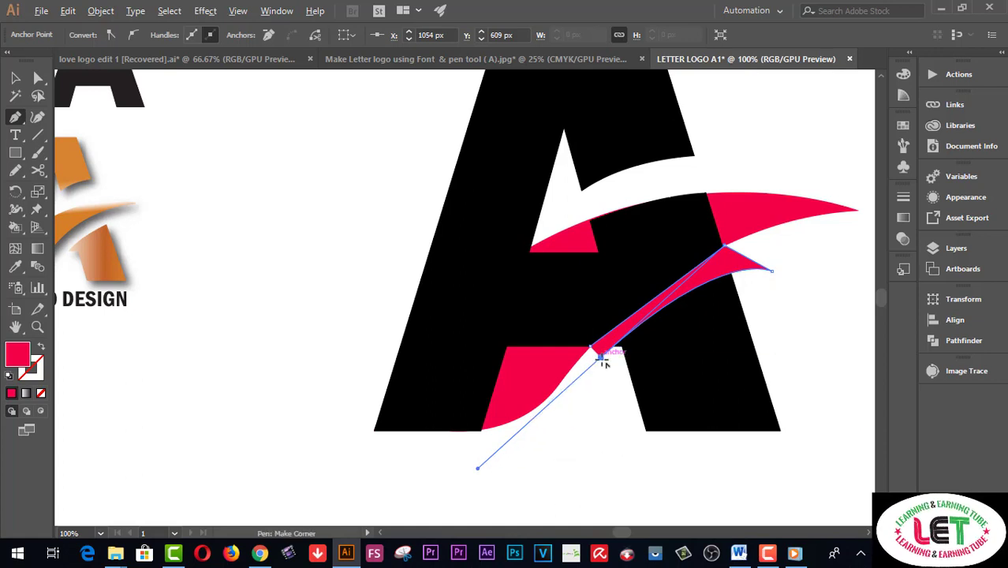
pyautogui.moveTo(601, 357); pyautogui.dragTo(591, 347)
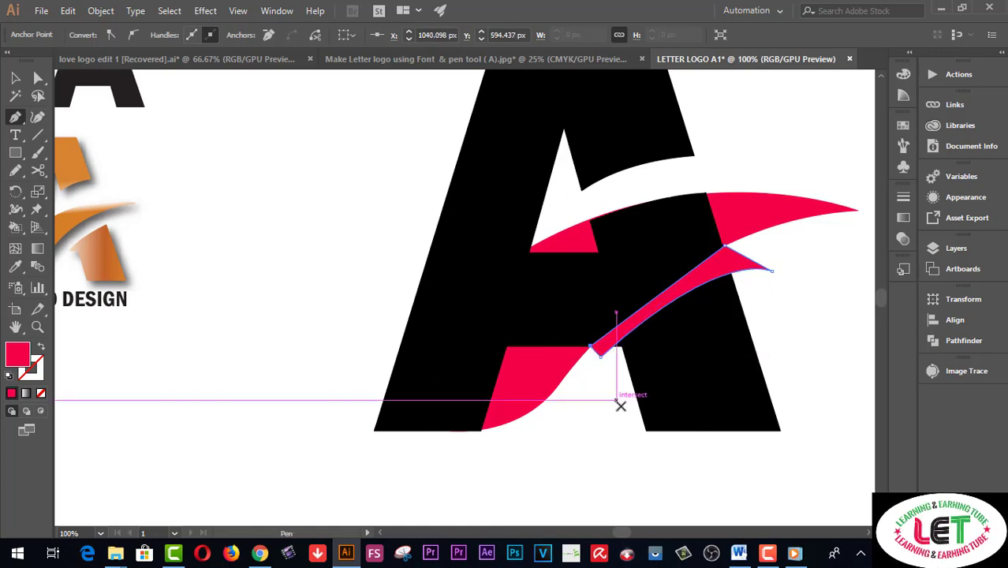
# - Fill the new swoosh with violet #5300F2
pyautogui.doubleClick(18, 354)
pyautogui.click(735, 202)
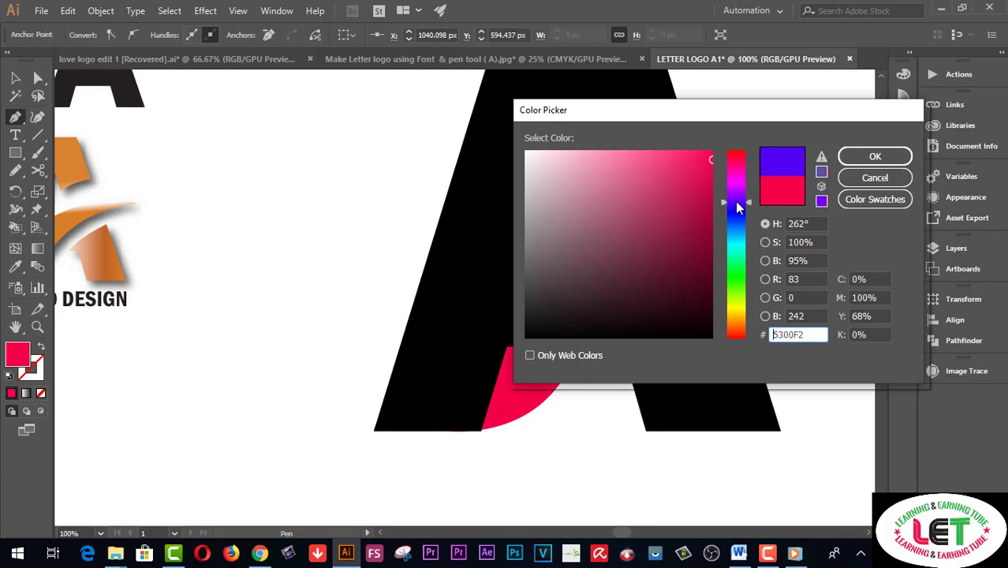
pyautogui.click(864, 161)
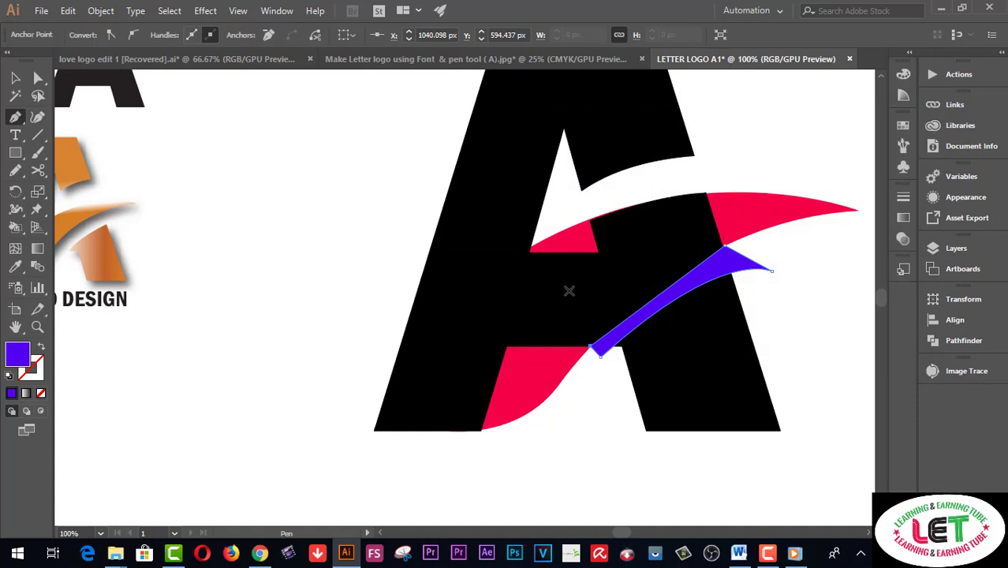
pyautogui.keyDown('ctrl'); pyautogui.click(571, 338); pyautogui.keyUp('ctrl')
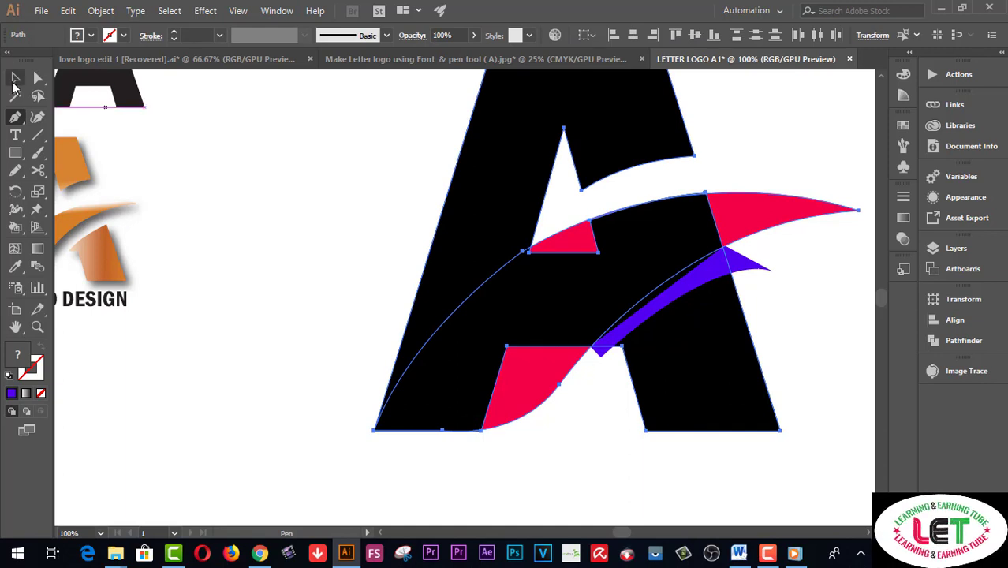
# - Divide the black A along the violet swoosh with Pathfinder and ungroup the pieces
pyautogui.click(15, 78)
pyautogui.click(418, 473)
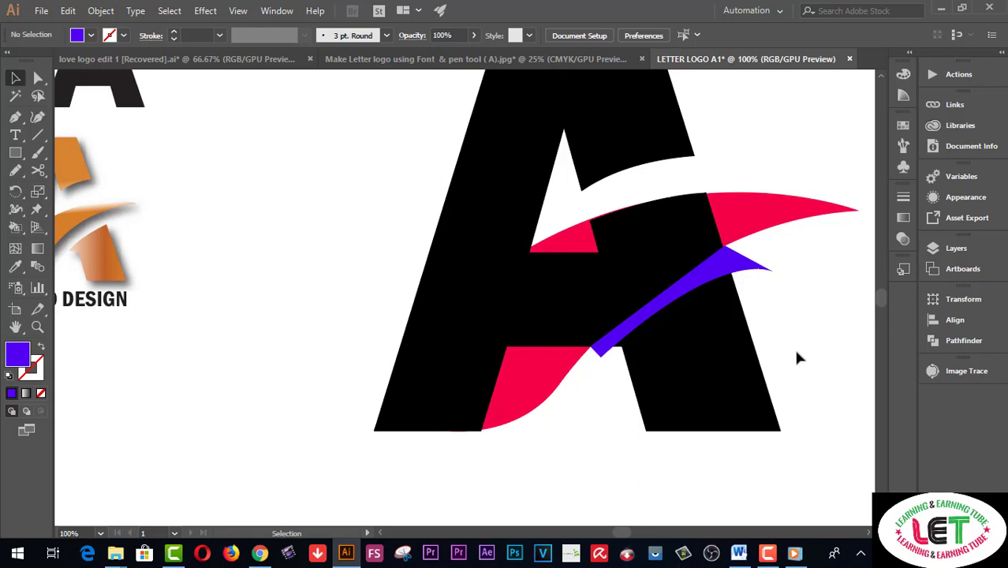
pyautogui.click(731, 378)
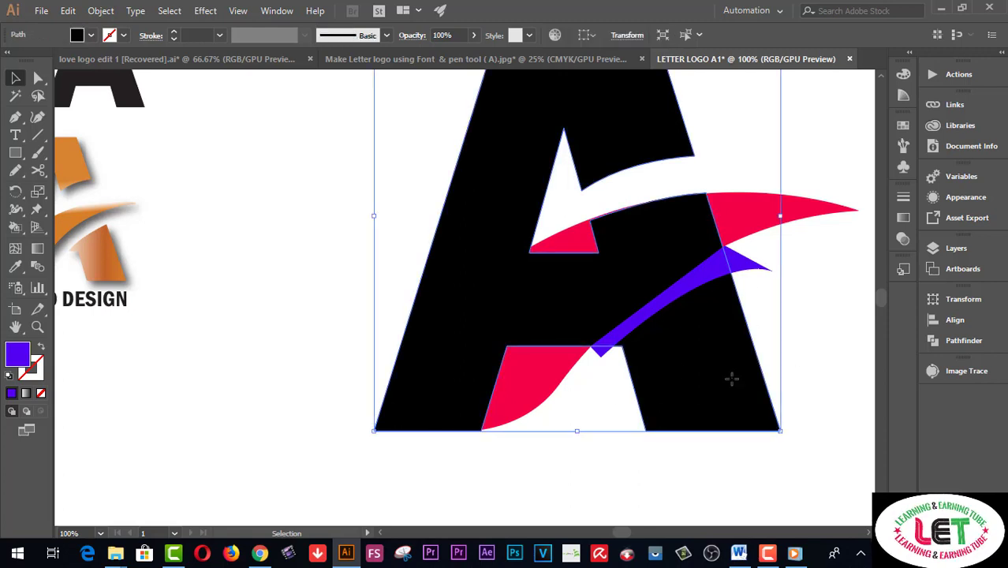
pyautogui.keyDown('shift'); pyautogui.click(745, 272); pyautogui.keyUp('shift')
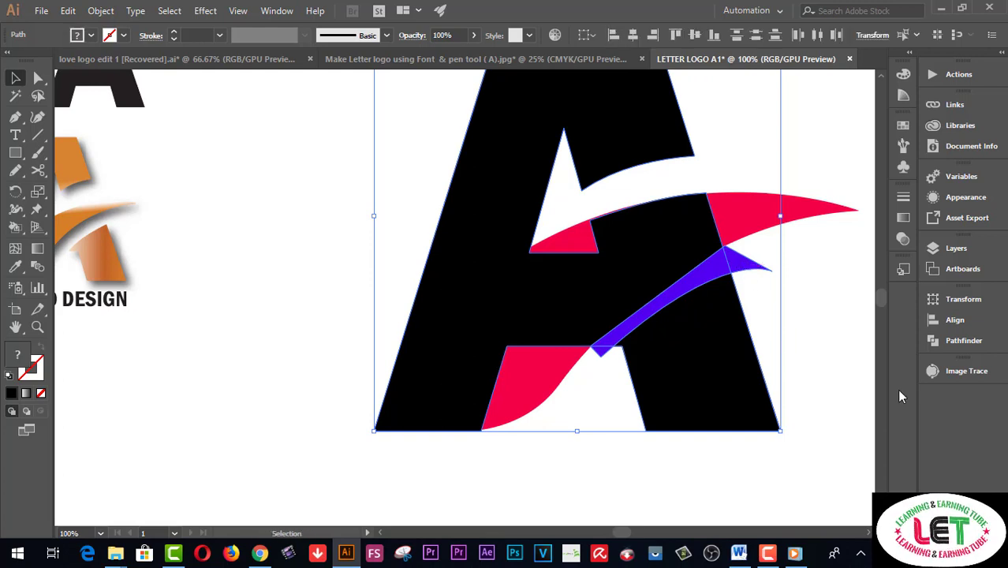
pyautogui.click(964, 340)
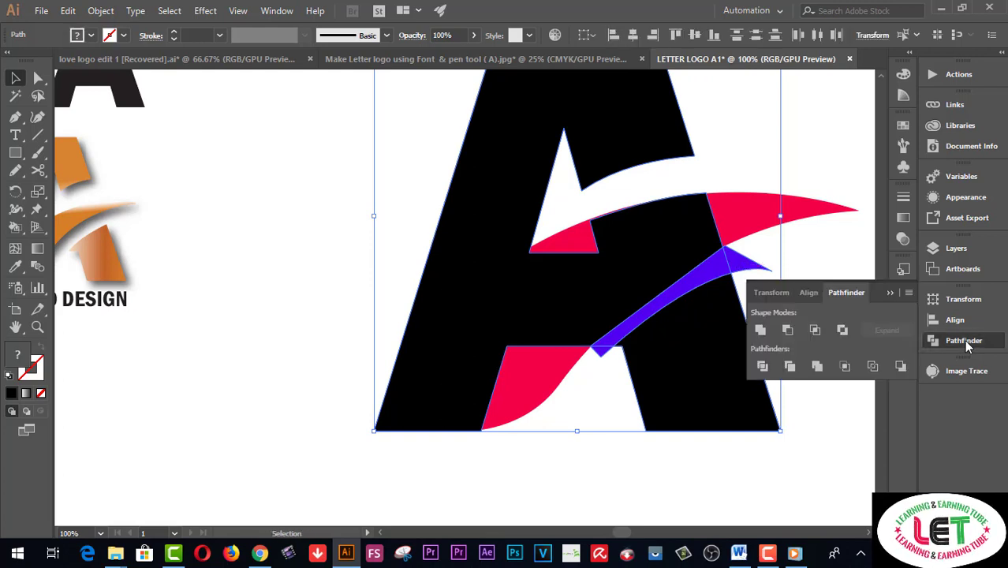
pyautogui.click(762, 367)
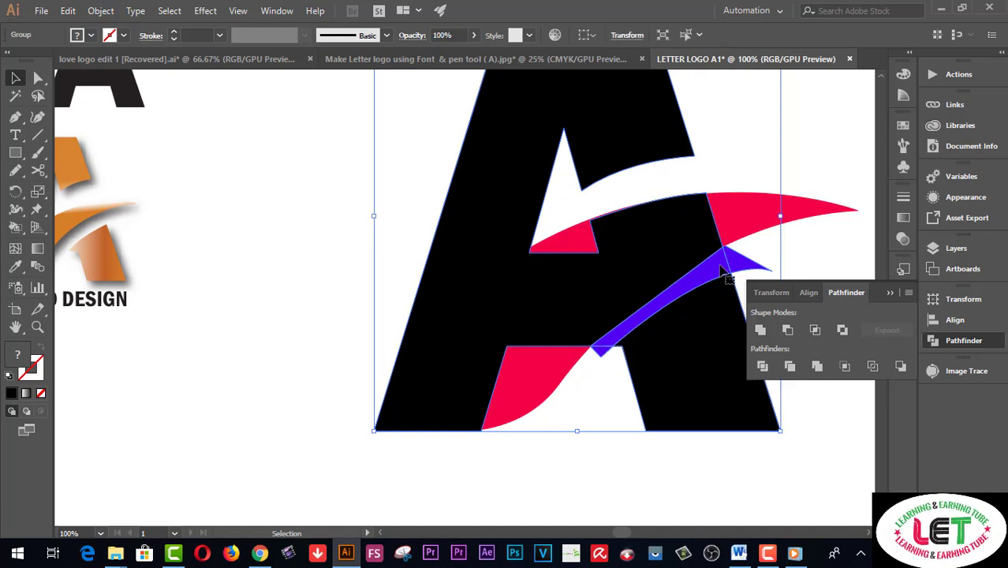
pyautogui.rightClick(723, 270)
pyautogui.click(762, 388)
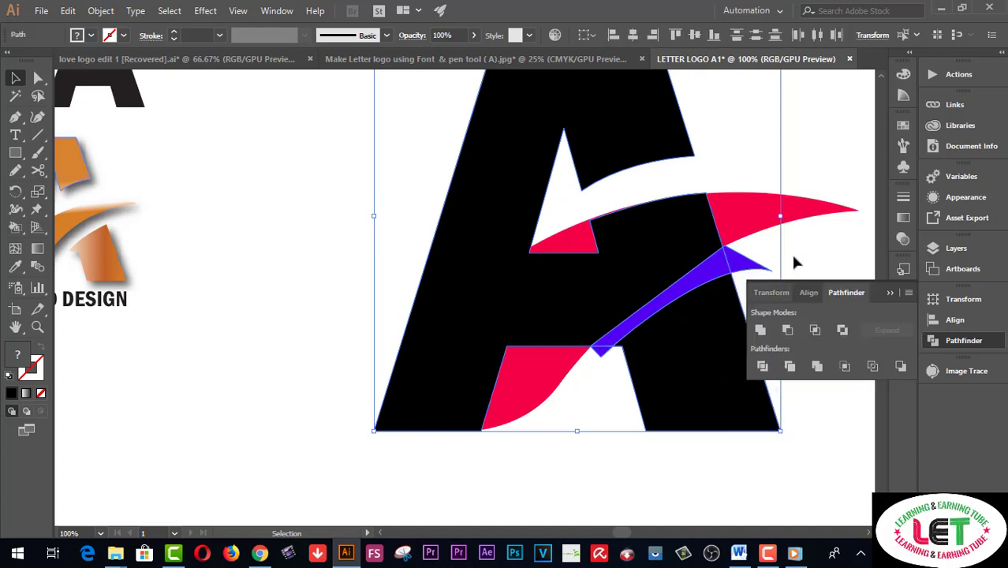
# - Delete the swoosh piece and two small triangles, then recenter the view on the letter
pyautogui.click(825, 164)
pyautogui.click(715, 268)
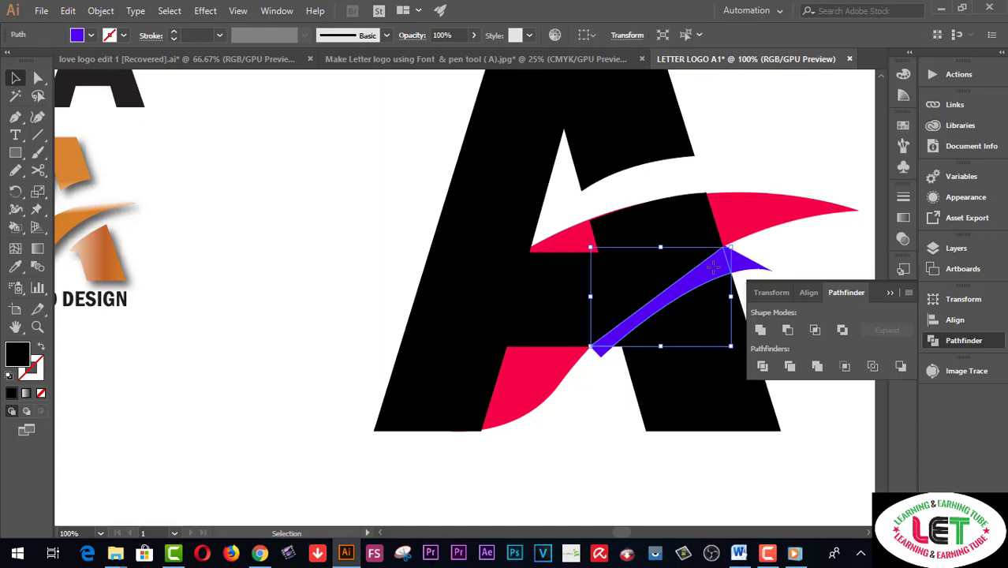
pyautogui.press('Delete')
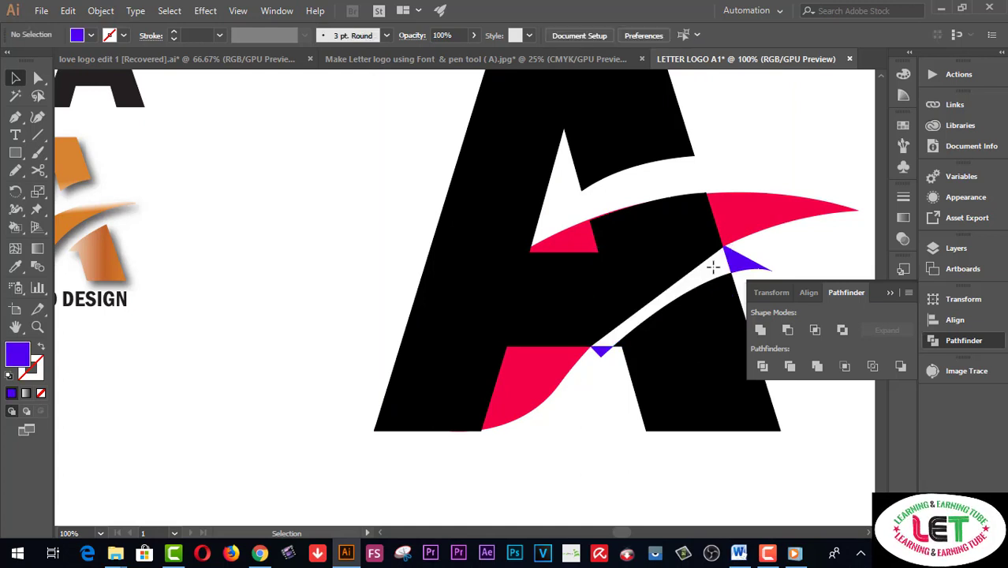
pyautogui.click(599, 352)
pyautogui.press('Delete')
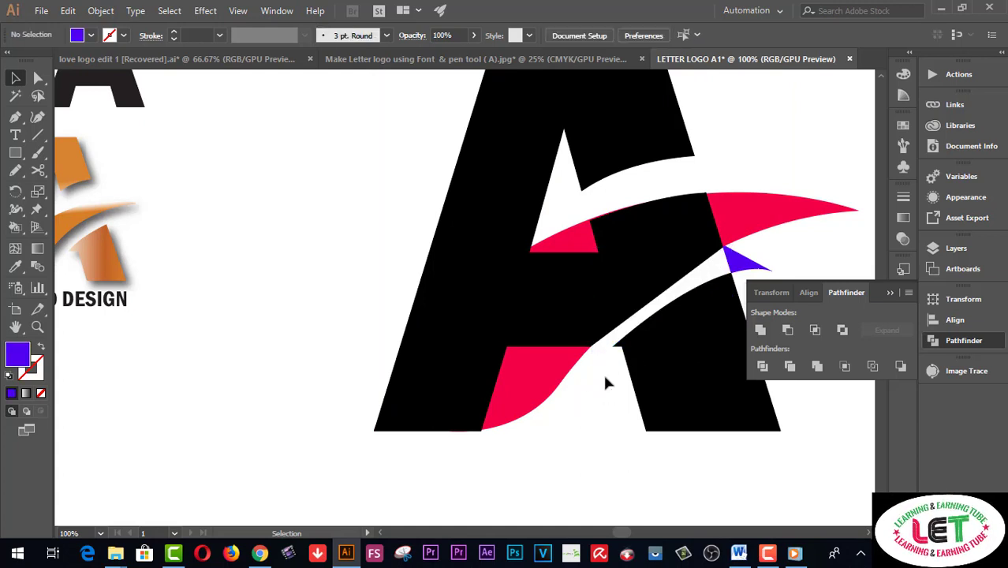
pyautogui.click(746, 265)
pyautogui.press('Delete')
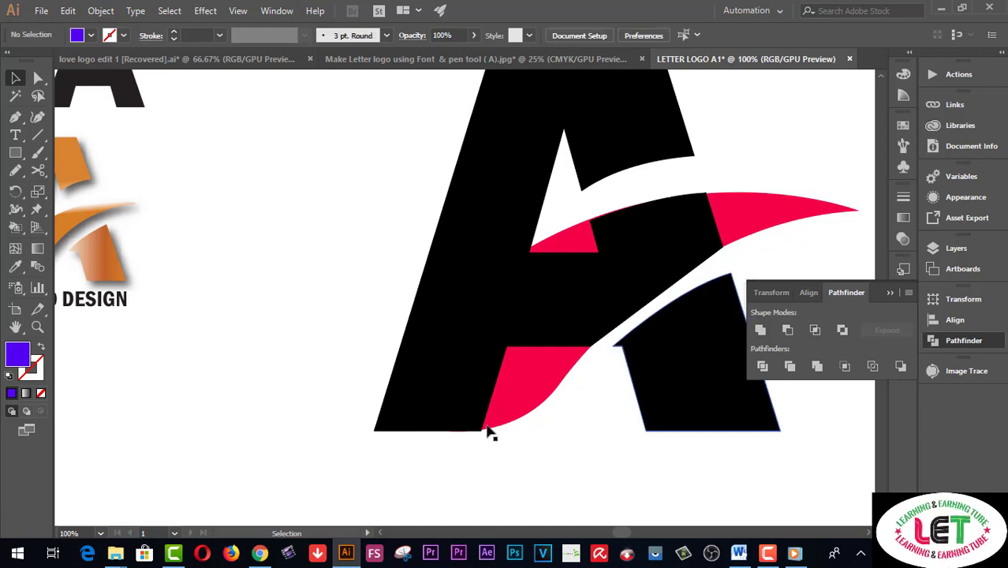
pyautogui.click(15, 327)
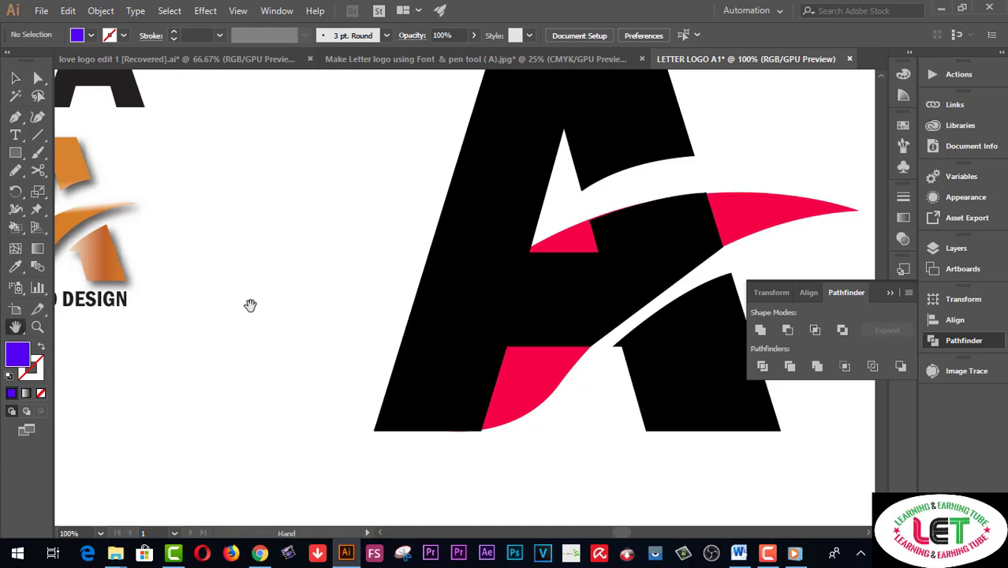
pyautogui.moveTo(250, 304)
pyautogui.mouseDown()
pyautogui.moveTo(143, 306)
pyautogui.moveTo(139, 342)
pyautogui.mouseUp()
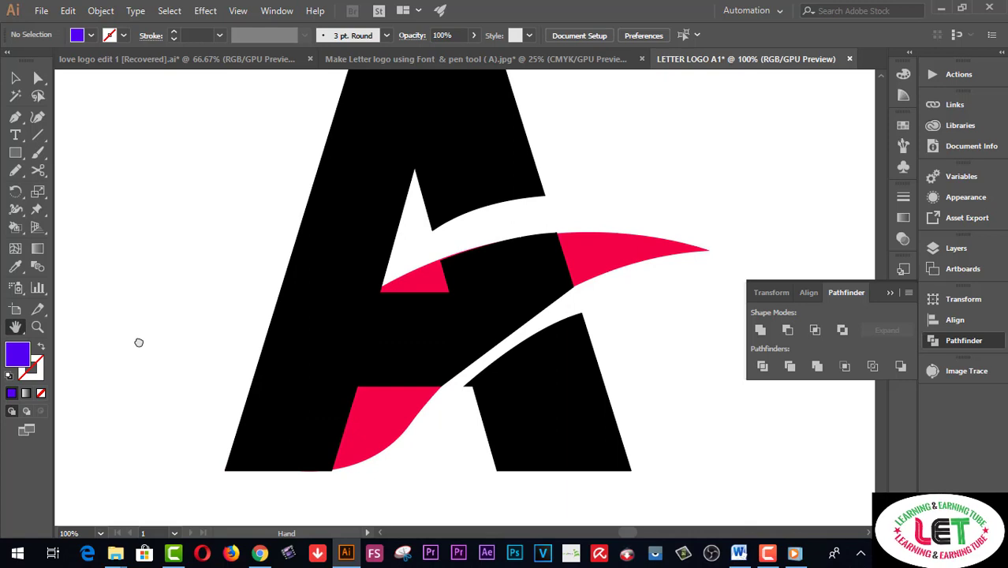
pyautogui.moveTo(139, 342); pyautogui.dragTo(139, 336)
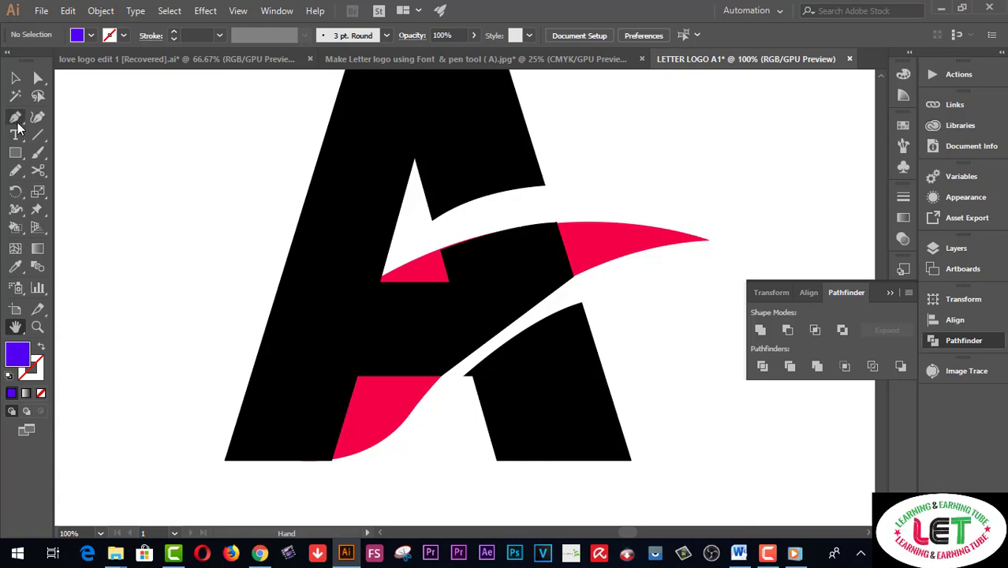
# - Draw a closed curved swoosh from the pink piece's bottom up past the swoosh tip
pyautogui.click(17, 122)
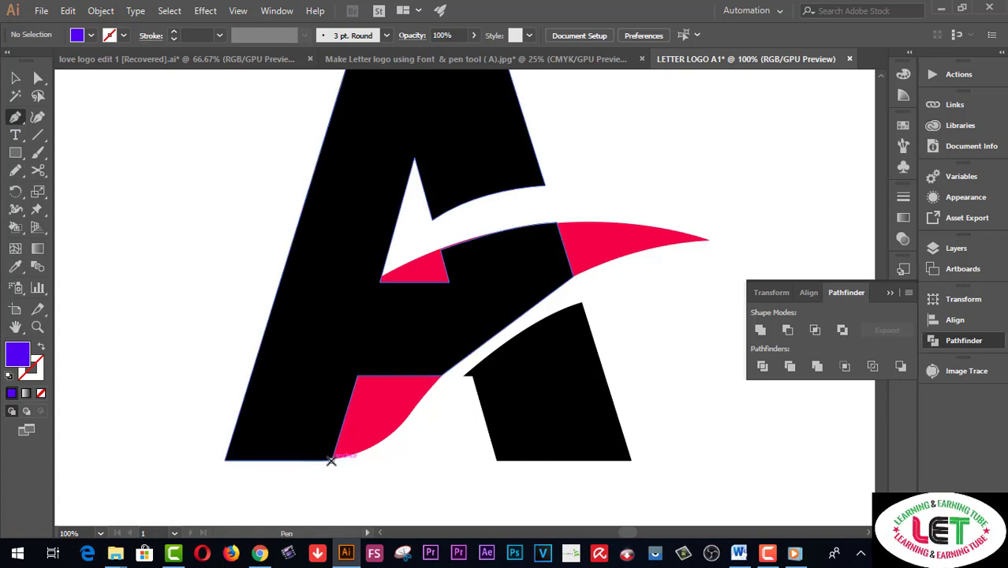
pyautogui.click(331, 461)
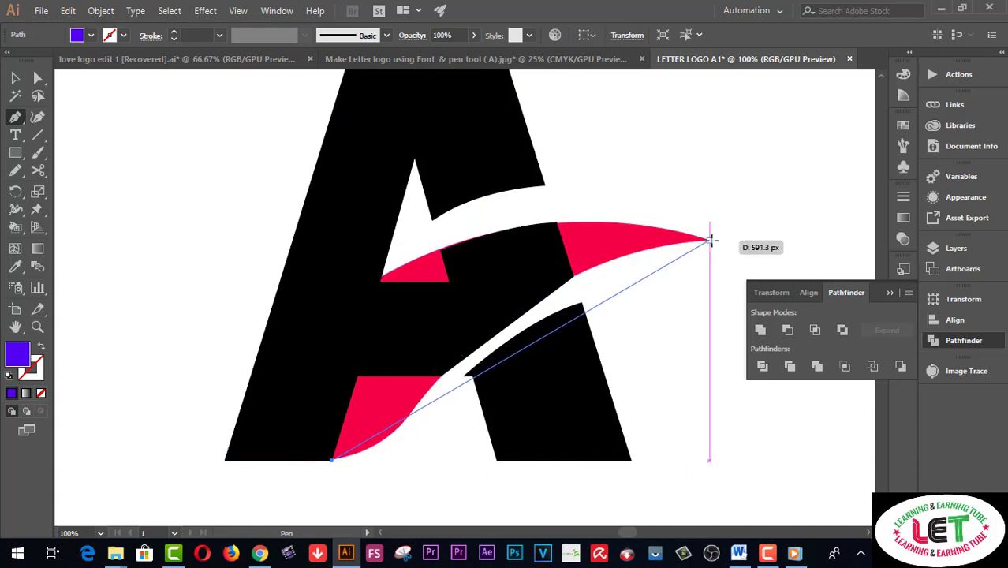
pyautogui.moveTo(708, 239)
pyautogui.mouseDown()
pyautogui.moveTo(751, 261)
pyautogui.moveTo(825, 275)
pyautogui.moveTo(860, 262)
pyautogui.moveTo(865, 238)
pyautogui.moveTo(856, 252)
pyautogui.mouseUp()
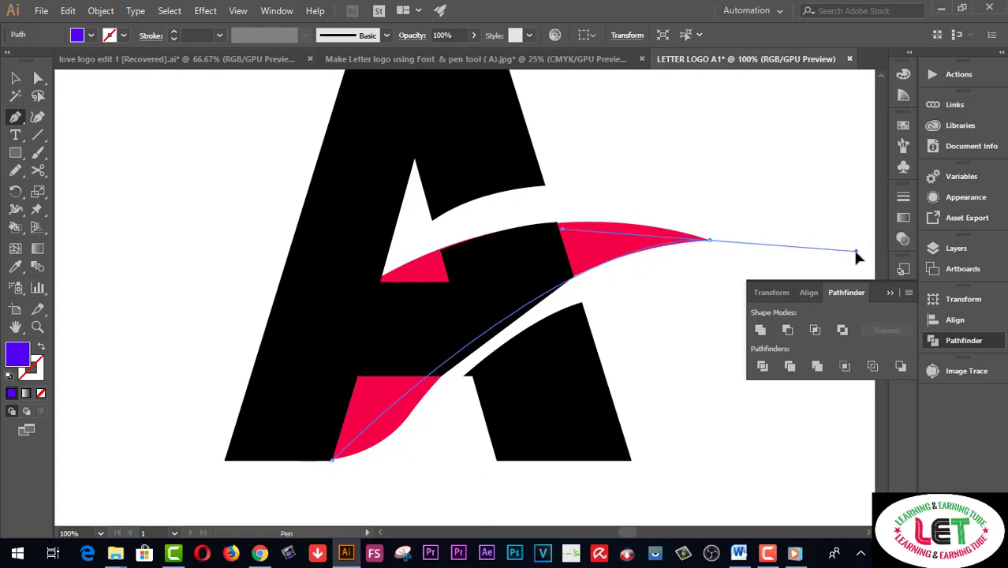
pyautogui.moveTo(855, 251); pyautogui.dragTo(856, 251)
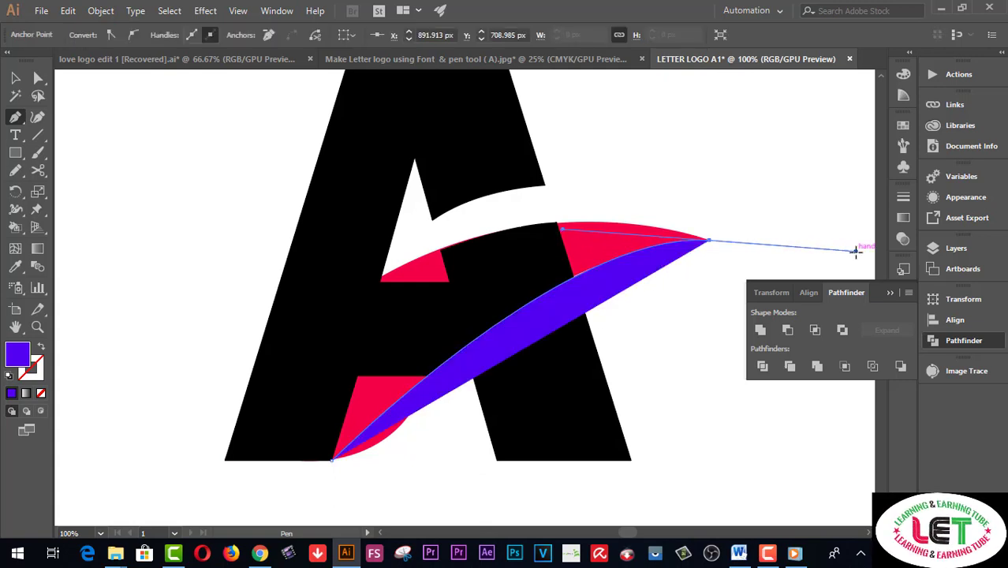
pyautogui.click(715, 260)
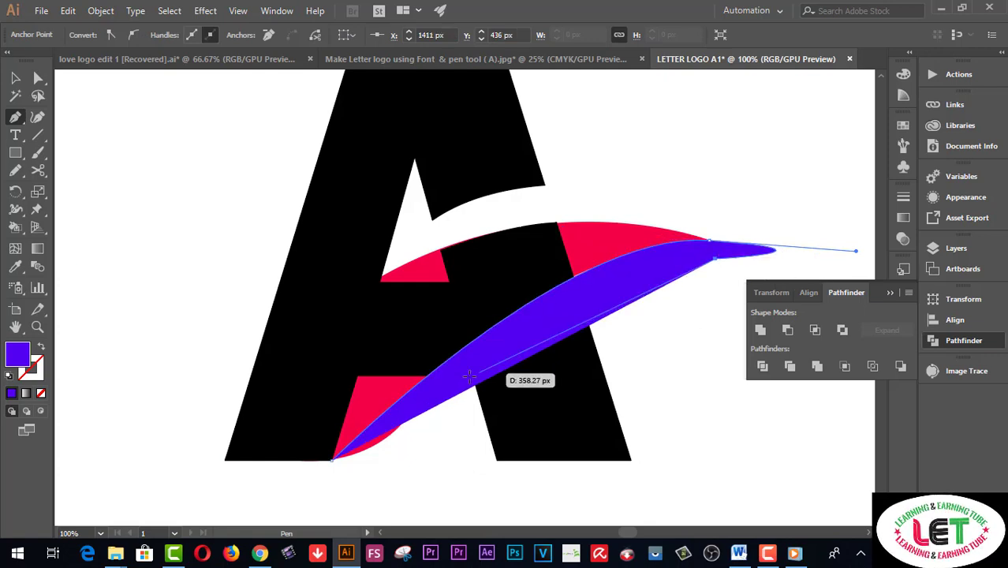
pyautogui.click(423, 422)
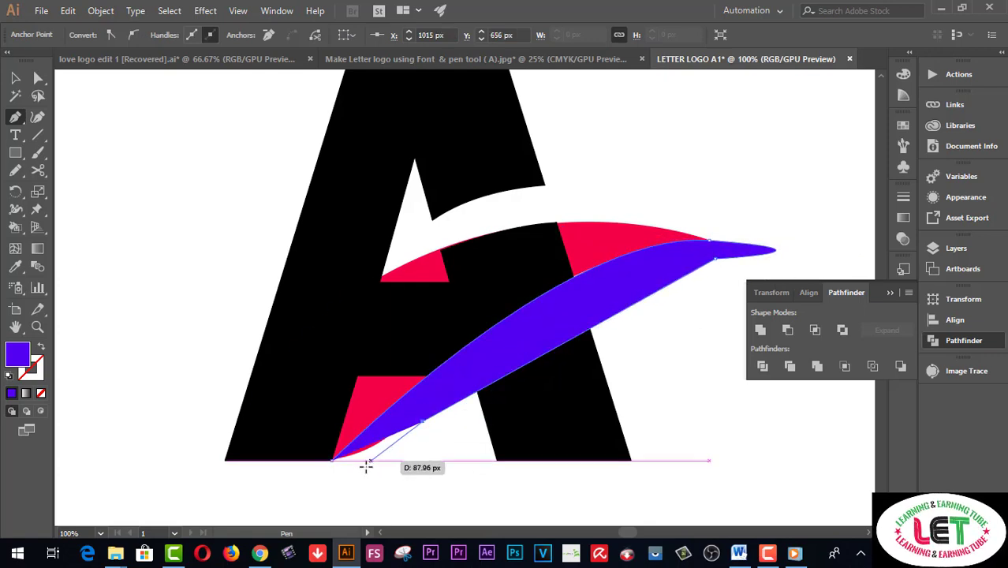
pyautogui.click(332, 460)
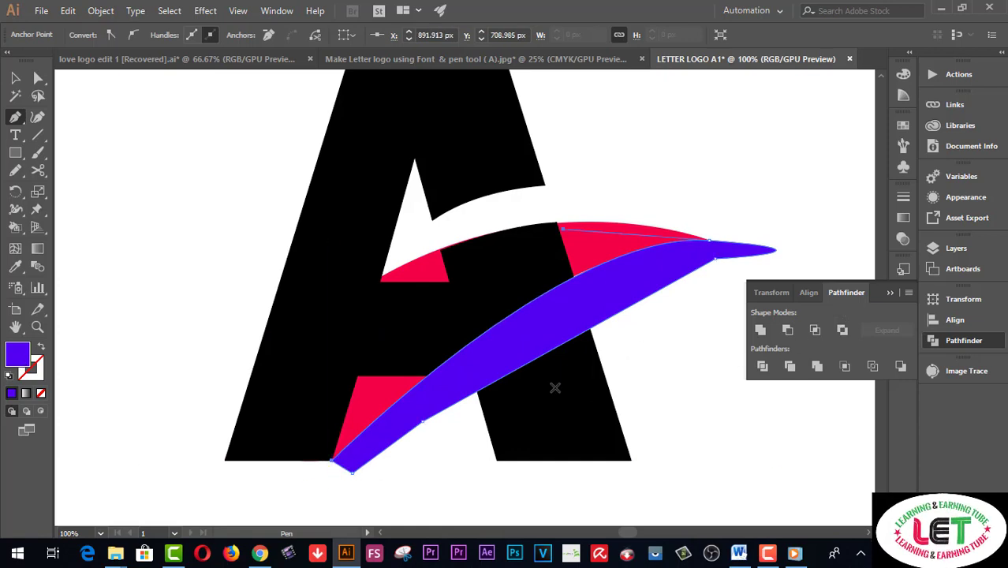
# - Fill the new swoosh green and select it together with the pink curve
pyautogui.doubleClick(14, 361)
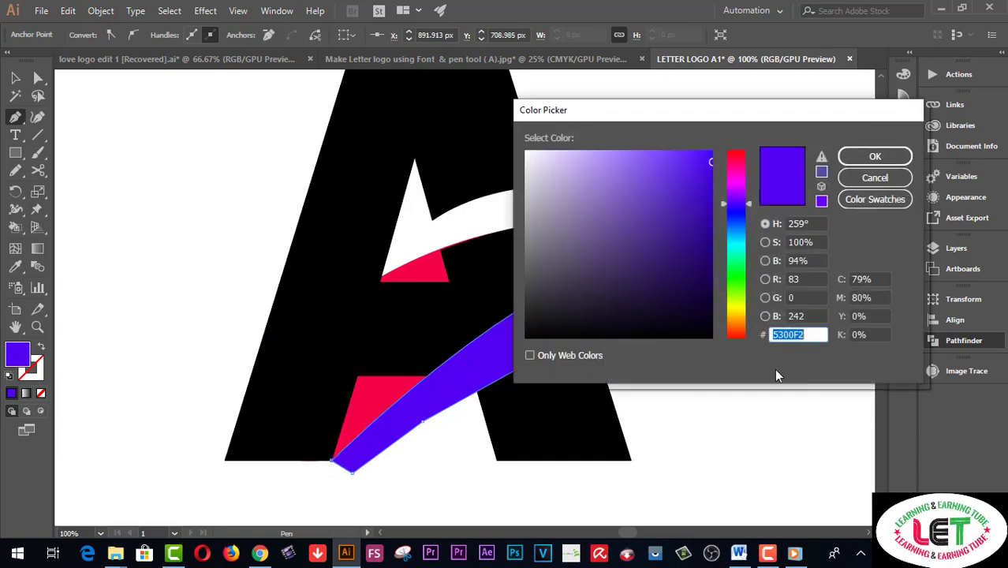
pyautogui.click(740, 284)
pyautogui.click(690, 227)
pyautogui.click(875, 156)
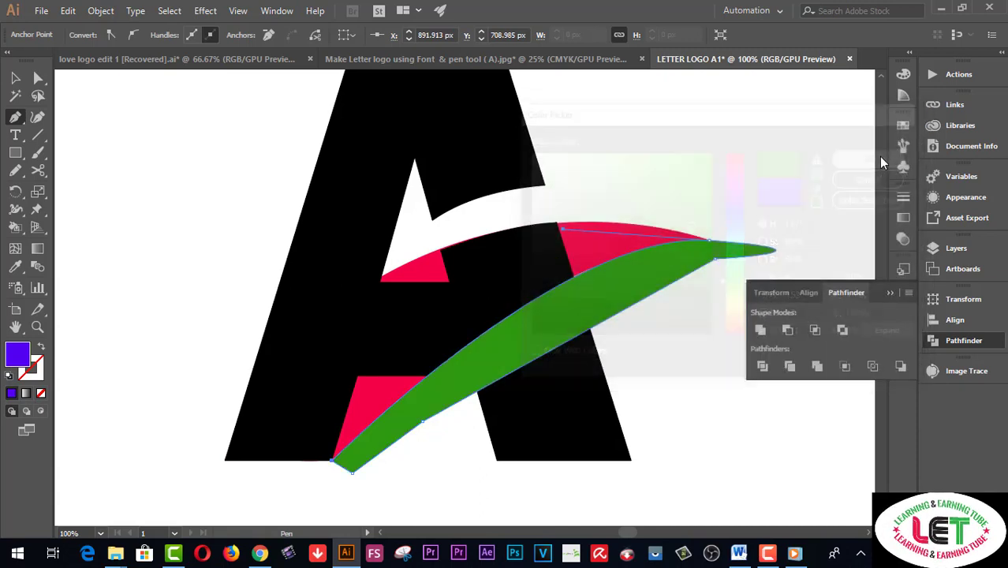
pyautogui.click(19, 80)
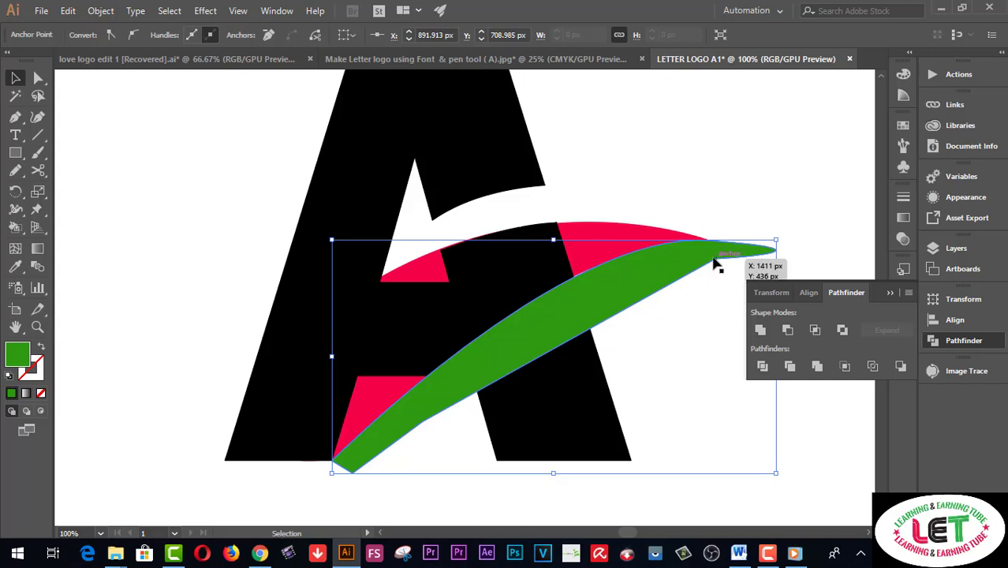
pyautogui.moveTo(641, 224); pyautogui.dragTo(636, 213)
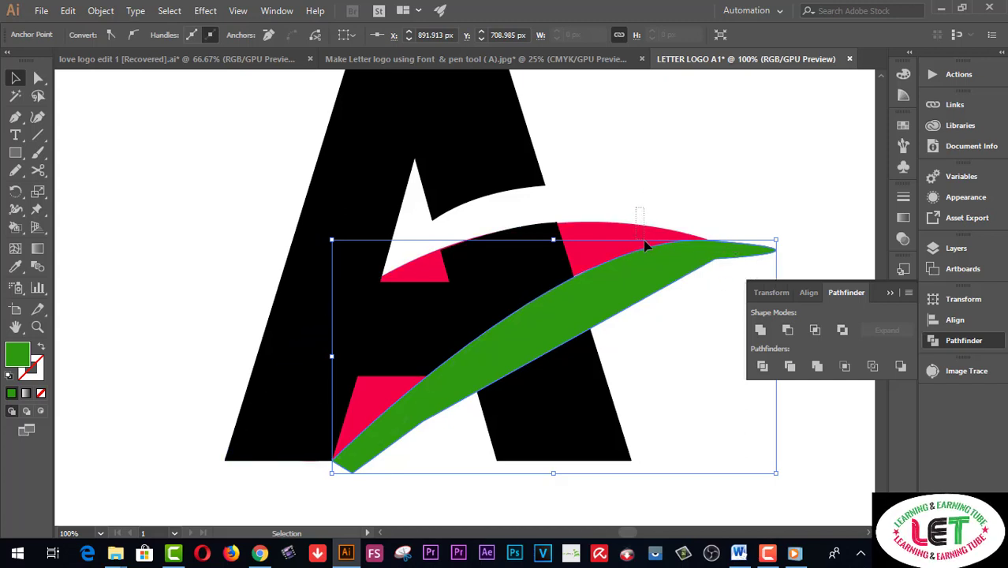
pyautogui.keyDown('shift'); pyautogui.click(645, 245); pyautogui.keyUp('shift')
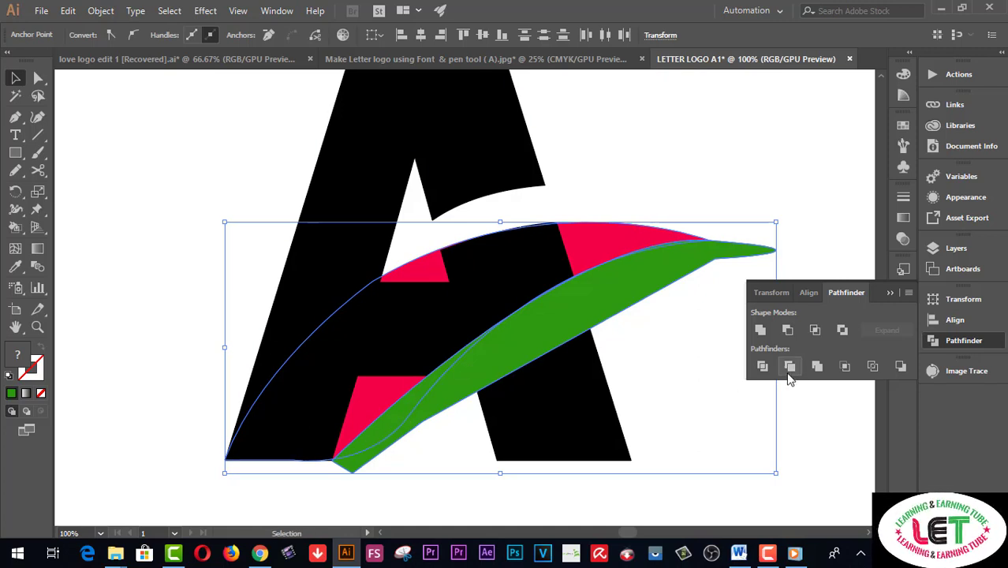
# - Divide the green swoosh and pink shape, then ungroup the resulting pieces
pyautogui.click(762, 366)
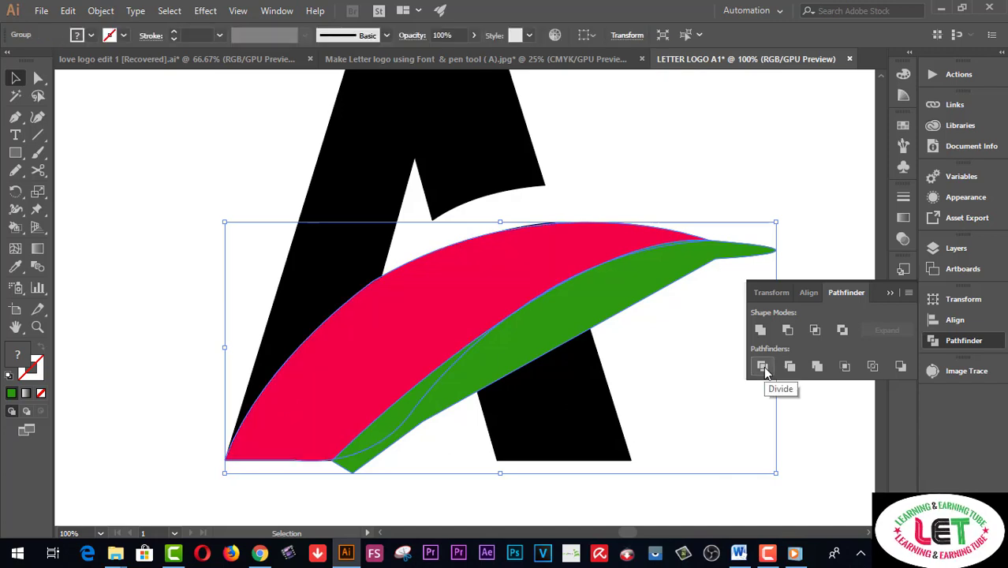
pyautogui.rightClick(605, 308)
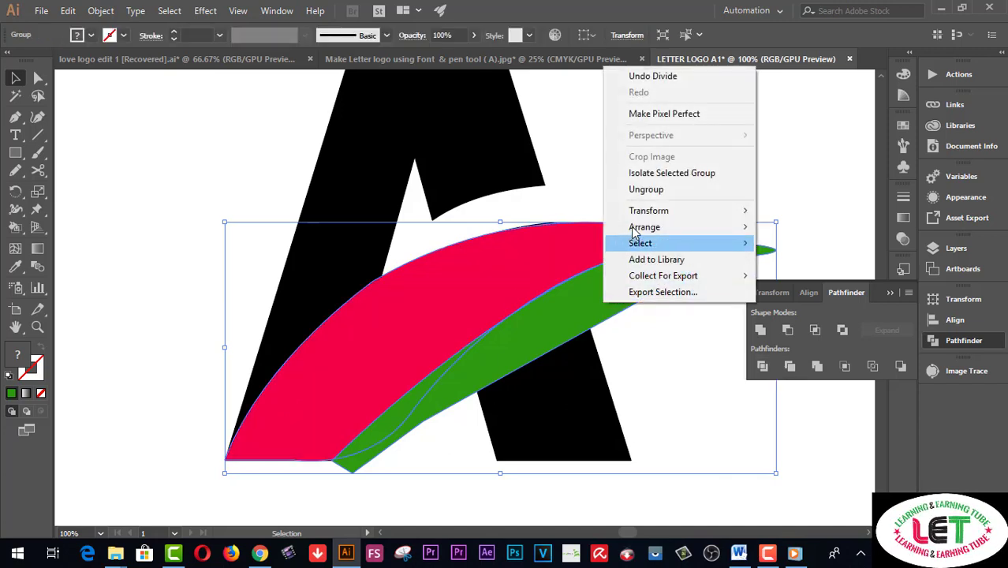
pyautogui.click(639, 189)
pyautogui.click(787, 155)
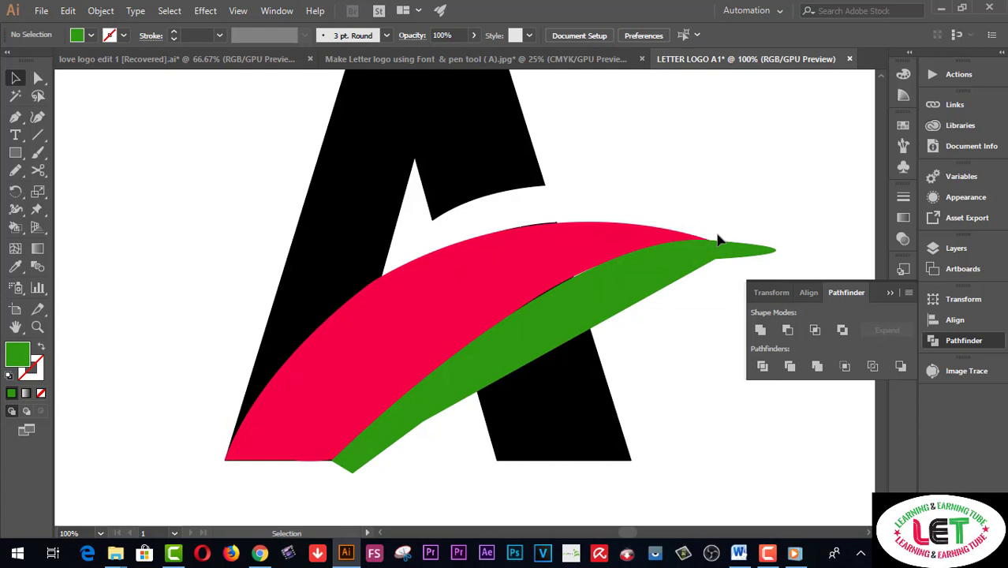
# - Delete the green swoosh and its leftover bottom-left green piece
pyautogui.click(619, 301)
pyautogui.press('Delete')
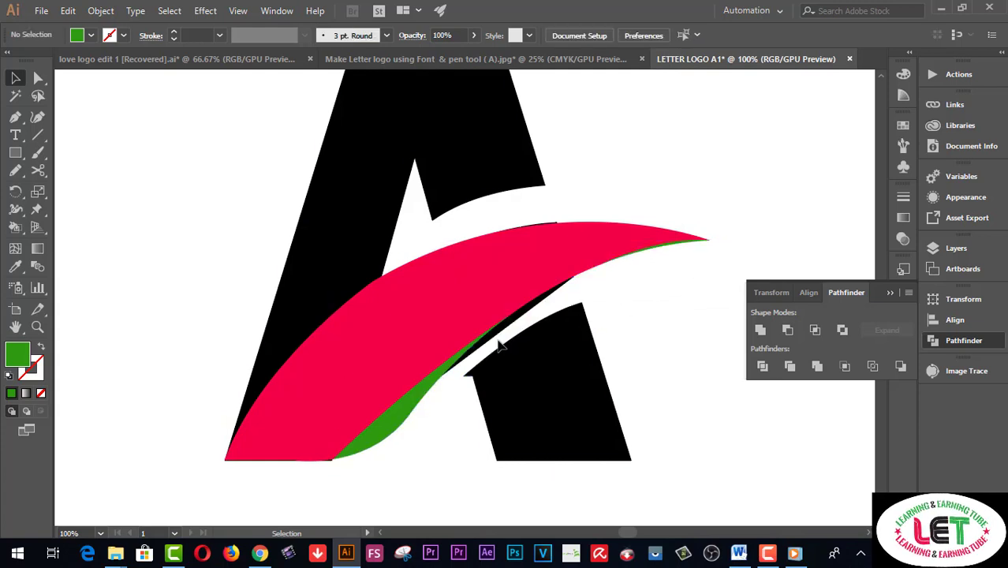
pyautogui.click(431, 398)
pyautogui.press('Delete')
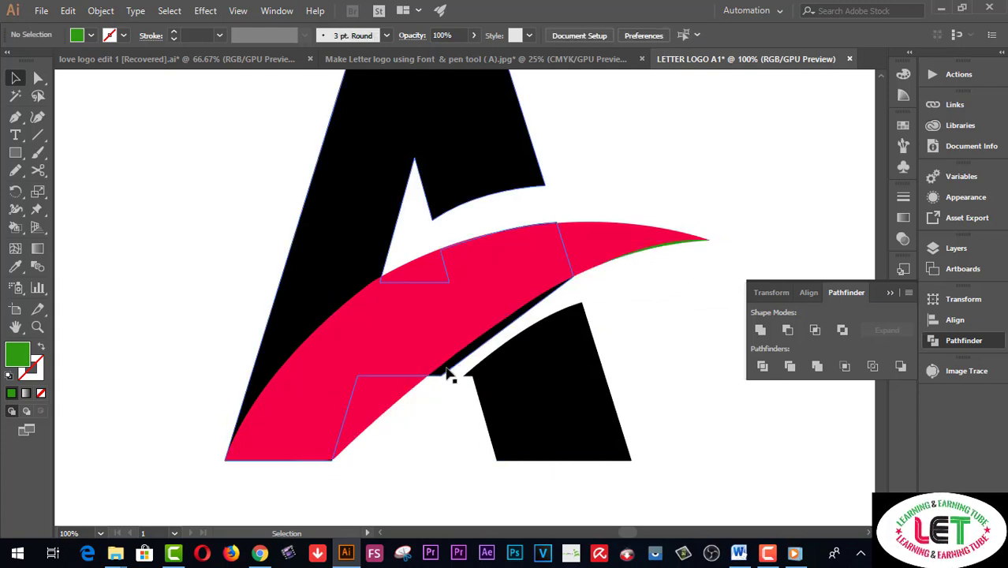
pyautogui.click(445, 373)
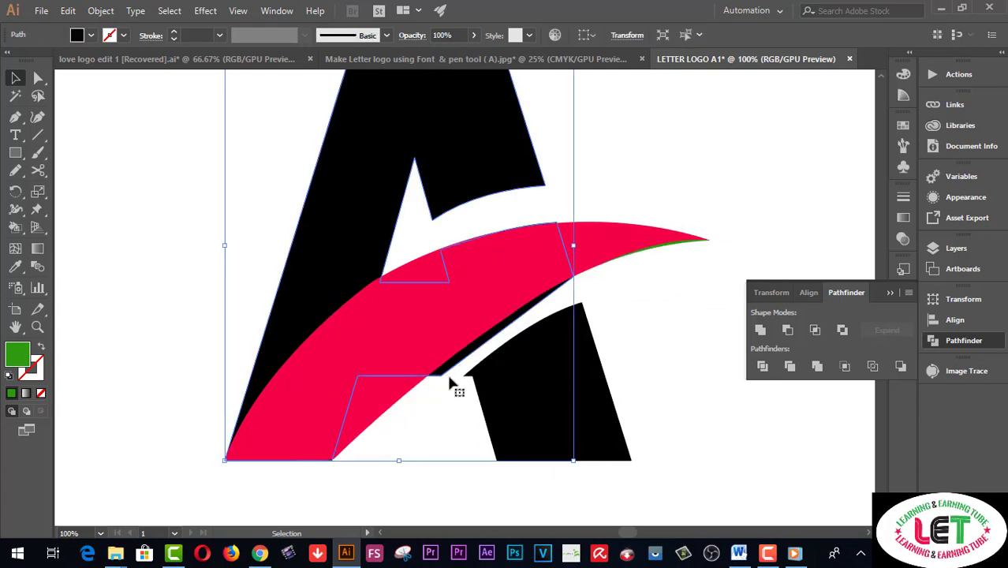
pyautogui.click(626, 317)
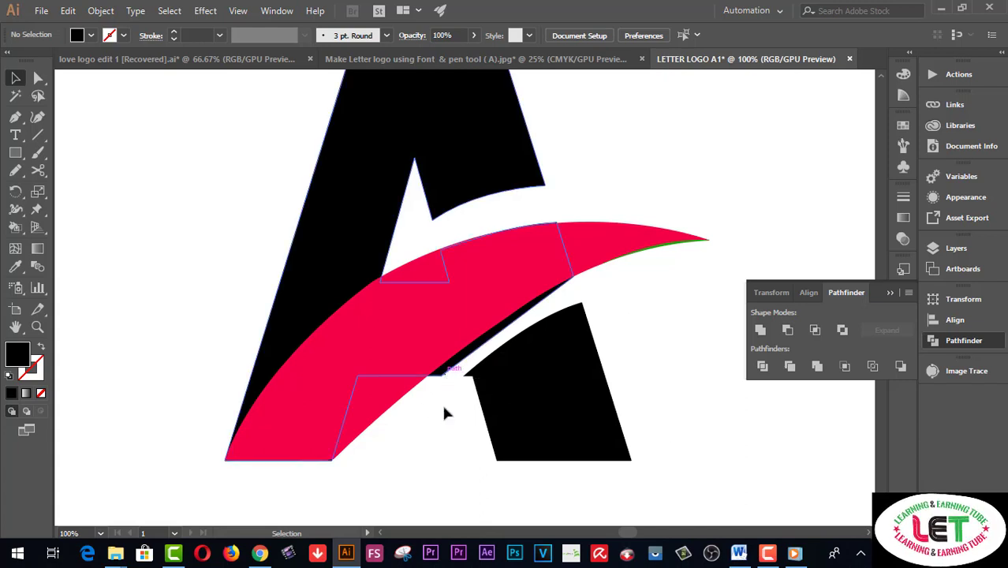
# - Draw a new sliver shape from below the pink band up to the pink curve's tip
pyautogui.click(17, 119)
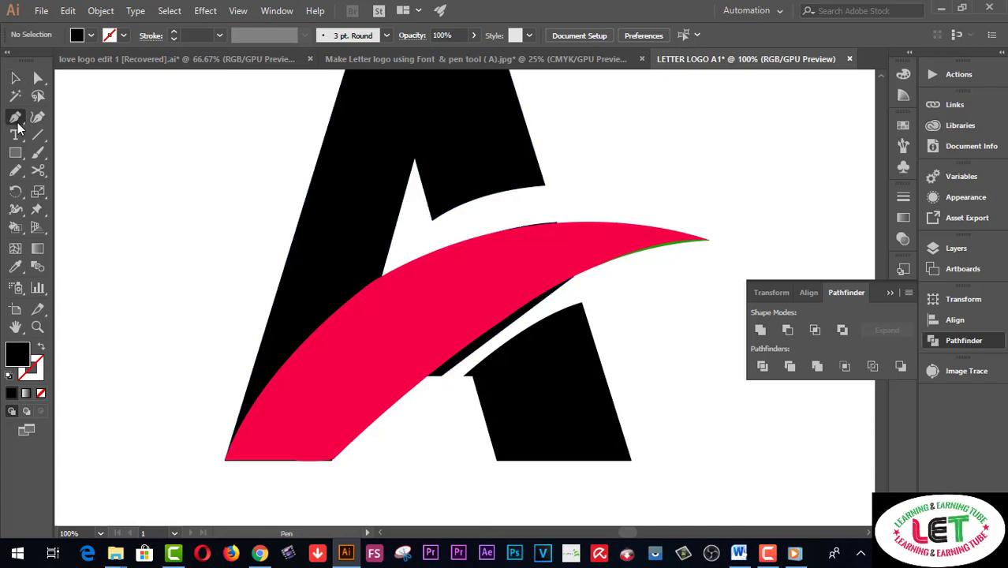
pyautogui.click(427, 376)
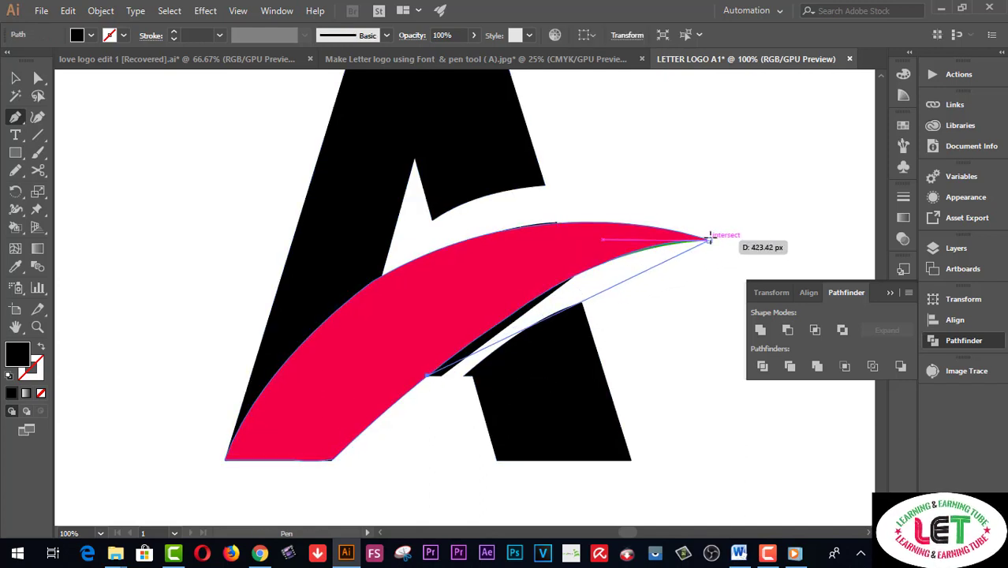
pyautogui.moveTo(711, 238); pyautogui.dragTo(808, 258)
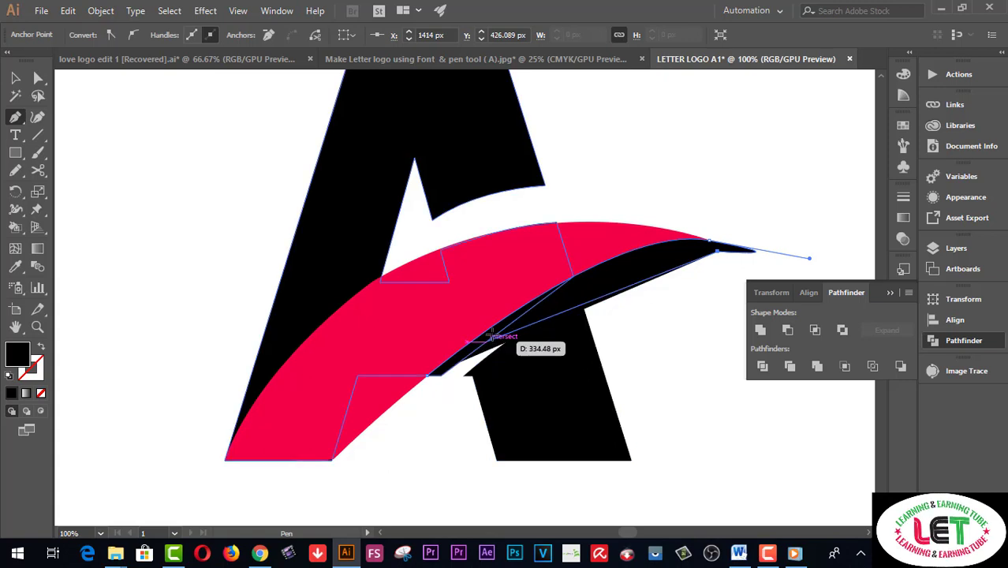
pyautogui.click(497, 335)
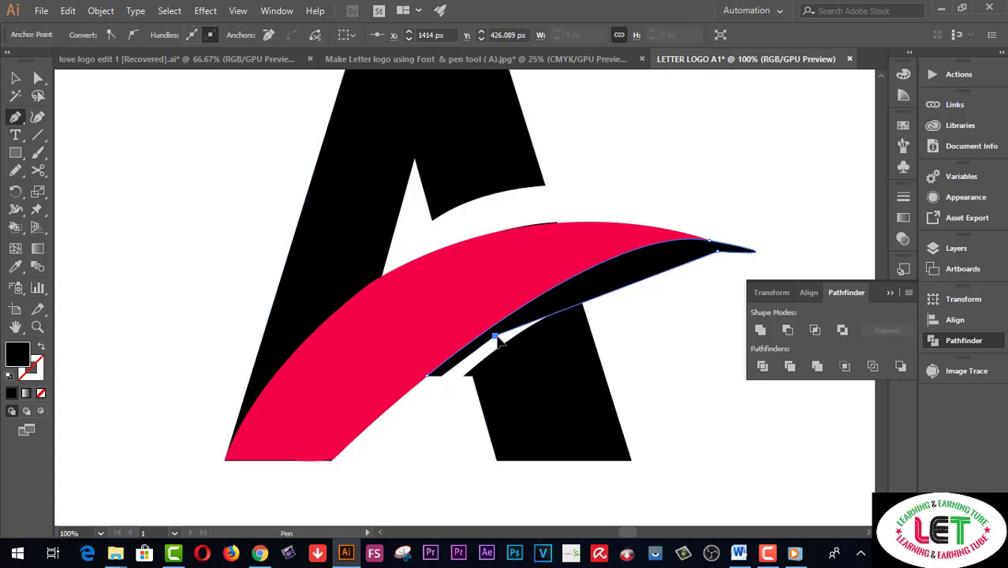
pyautogui.click(428, 375)
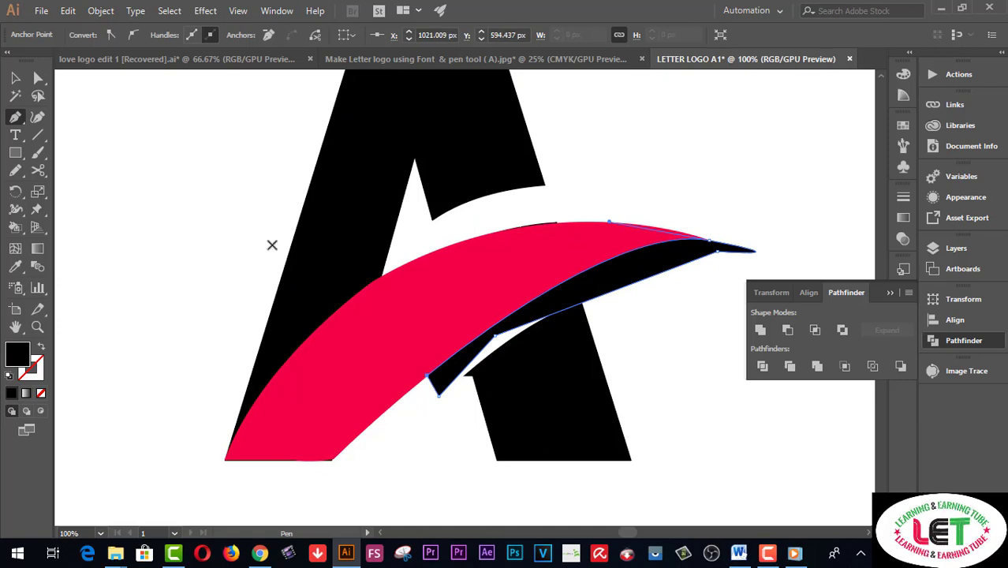
# - Use Minus Front to cut the black piece out from under the pink swoosh
pyautogui.click(12, 81)
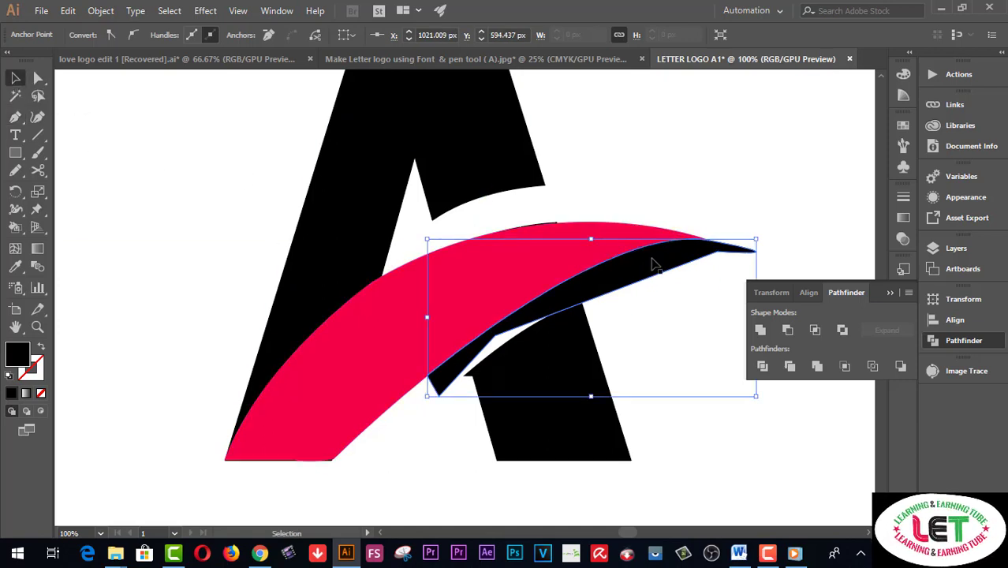
pyautogui.click(787, 331)
pyautogui.rightClick(647, 278)
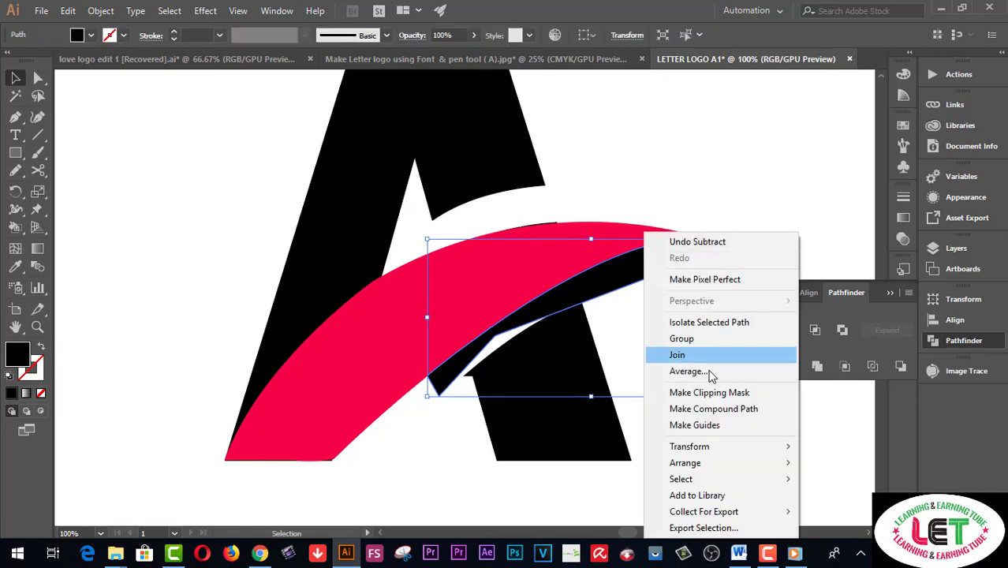
pyautogui.click(796, 199)
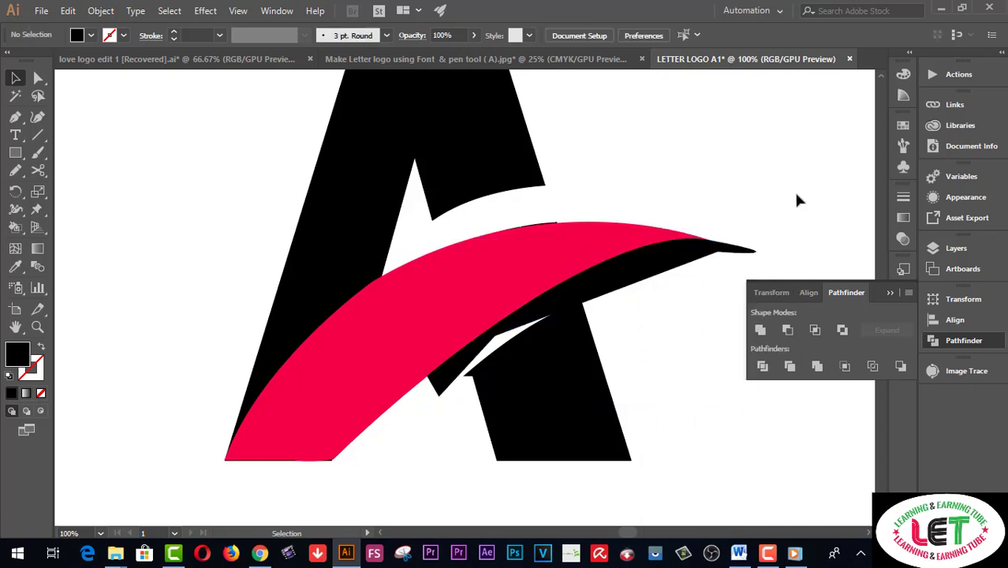
pyautogui.click(697, 260)
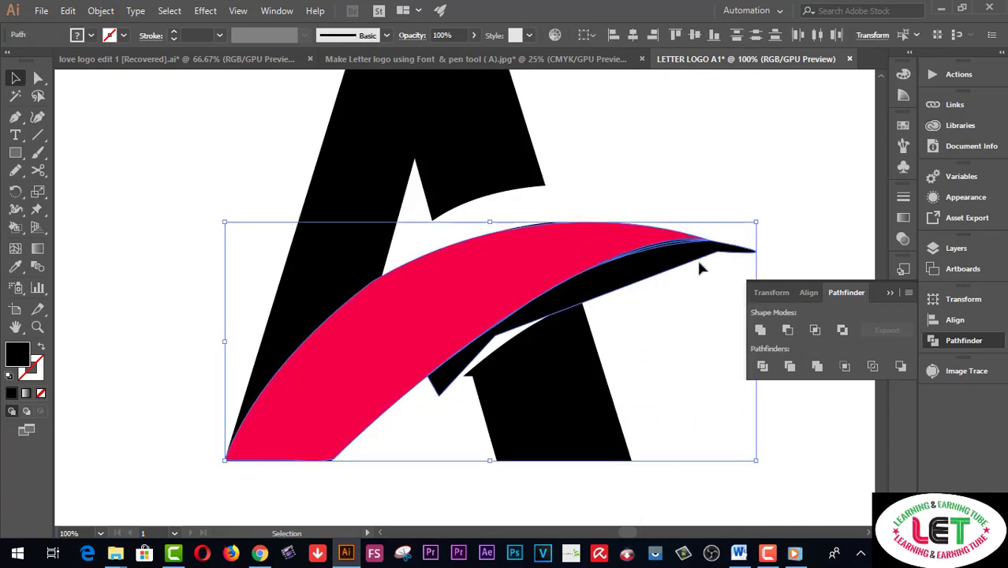
pyautogui.click(787, 330)
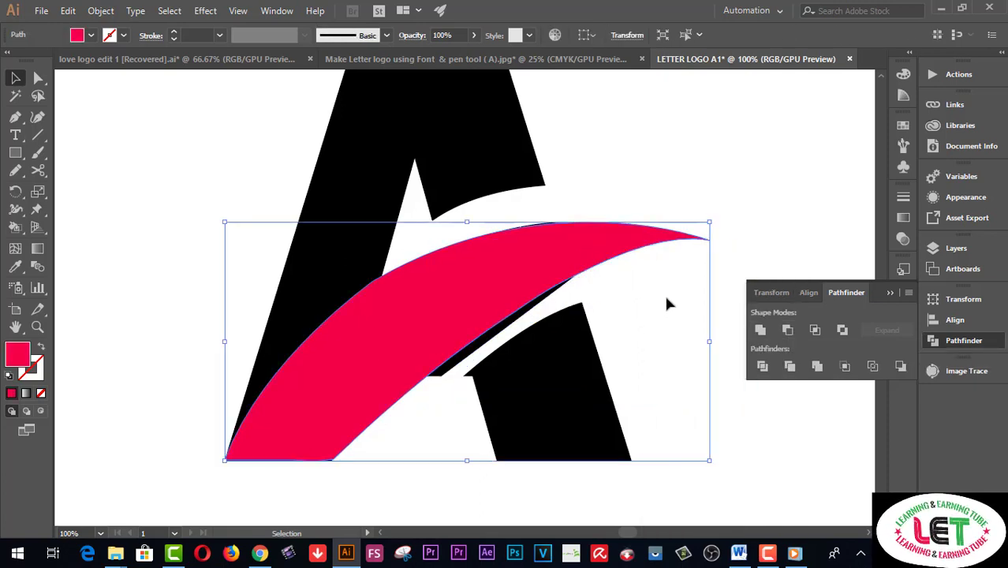
# - Delete the leftover sliver along the pink edge and check the remaining shapes
pyautogui.click(618, 298)
pyautogui.click(539, 298)
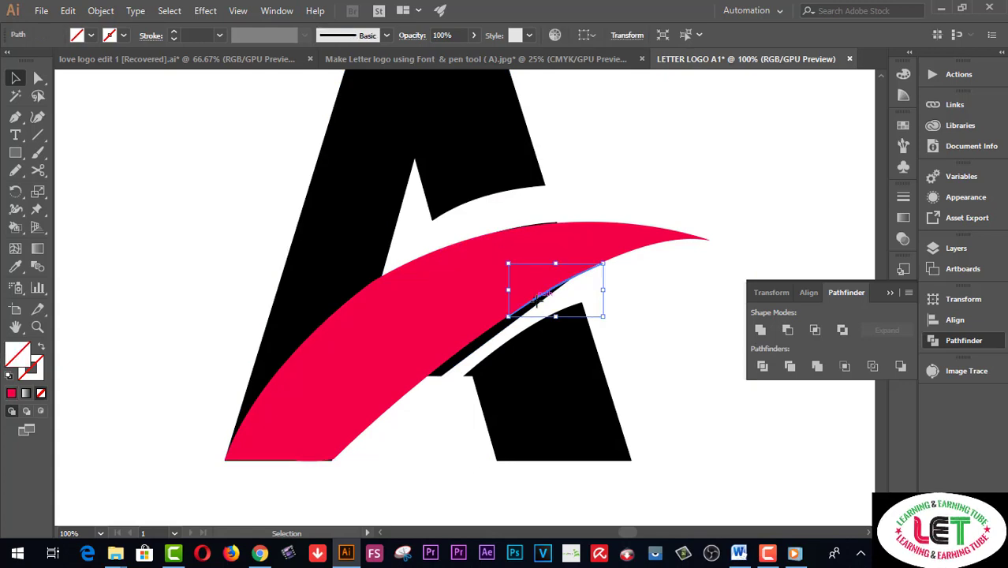
pyautogui.press('Delete')
pyautogui.click(512, 319)
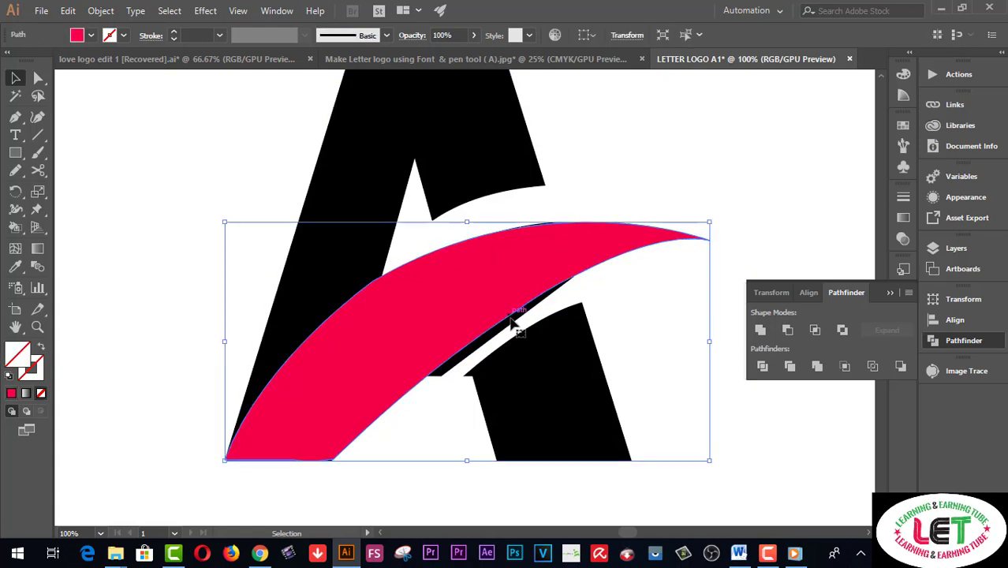
pyautogui.click(415, 483)
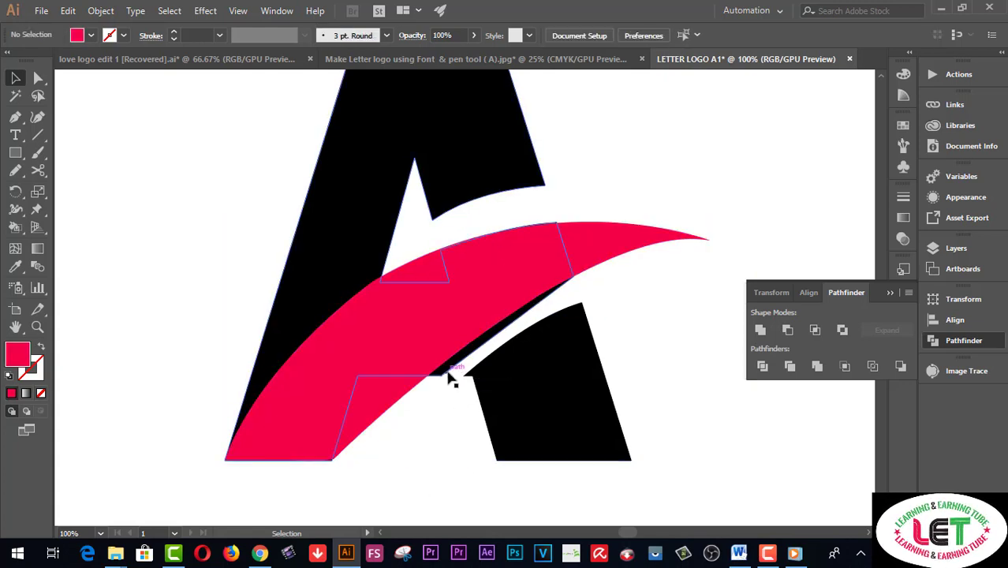
pyautogui.click(446, 368)
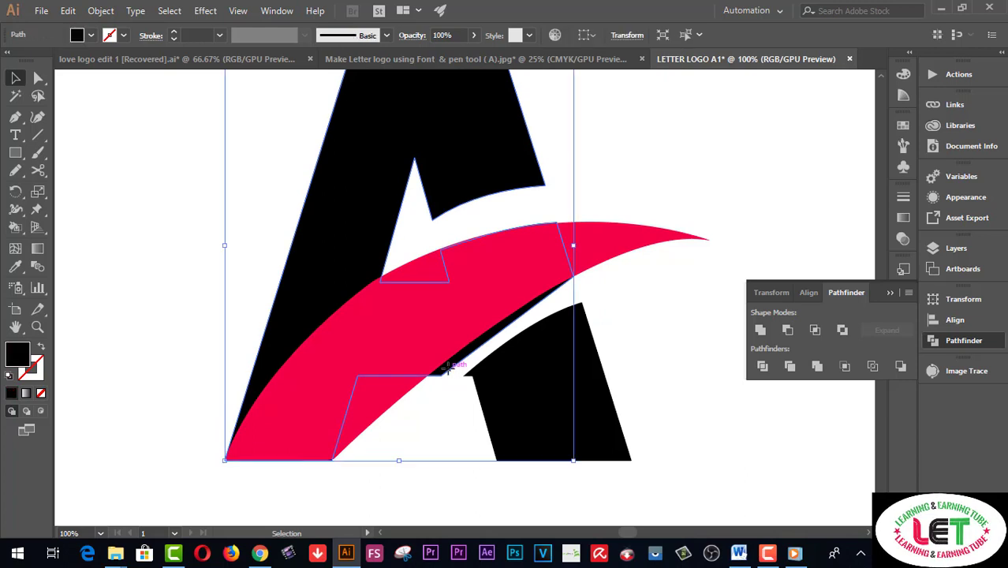
pyautogui.click(662, 270)
pyautogui.click(556, 299)
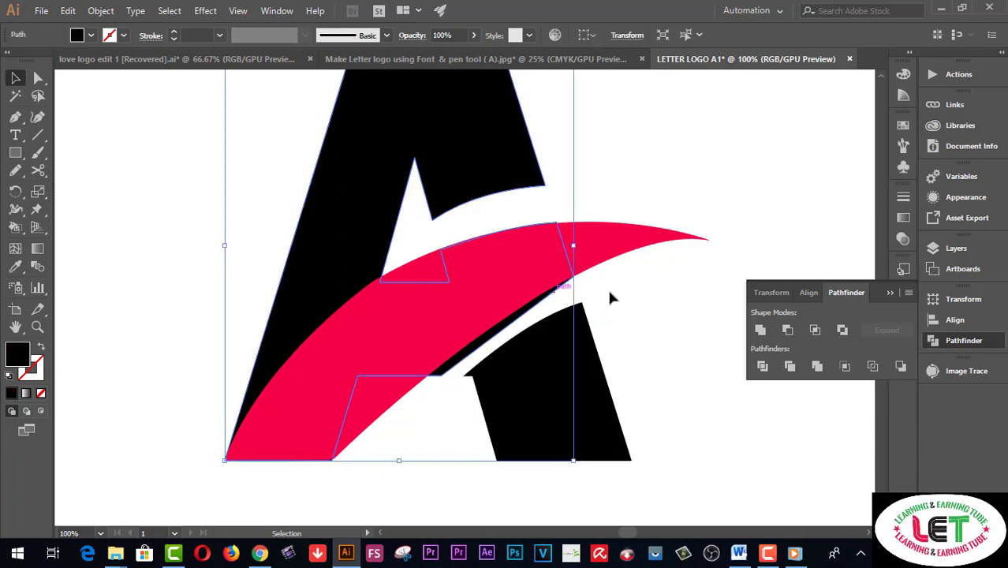
pyautogui.click(639, 283)
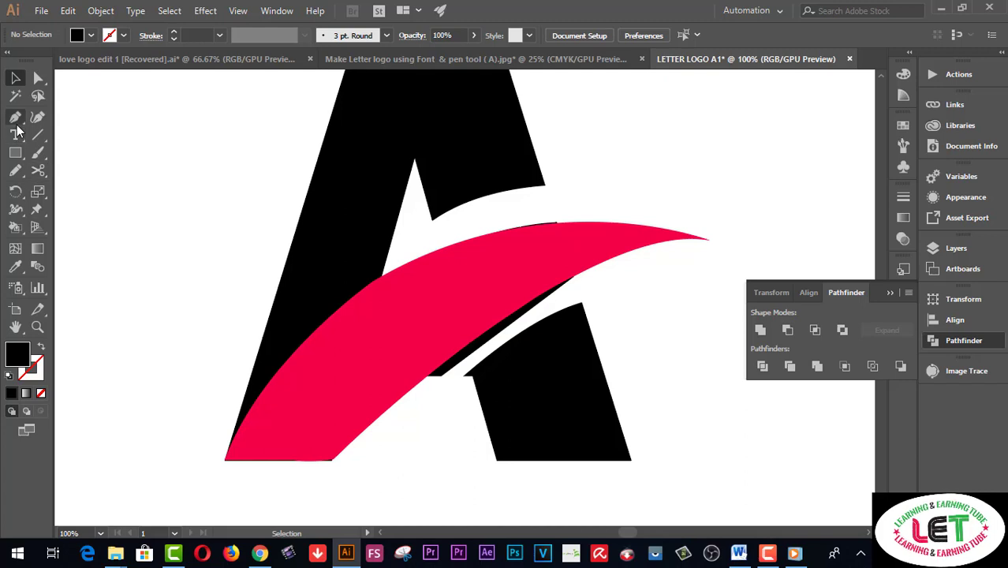
# - Draw a black swoosh shape beneath the pink swoosh, extending past its tip
pyautogui.click(15, 117)
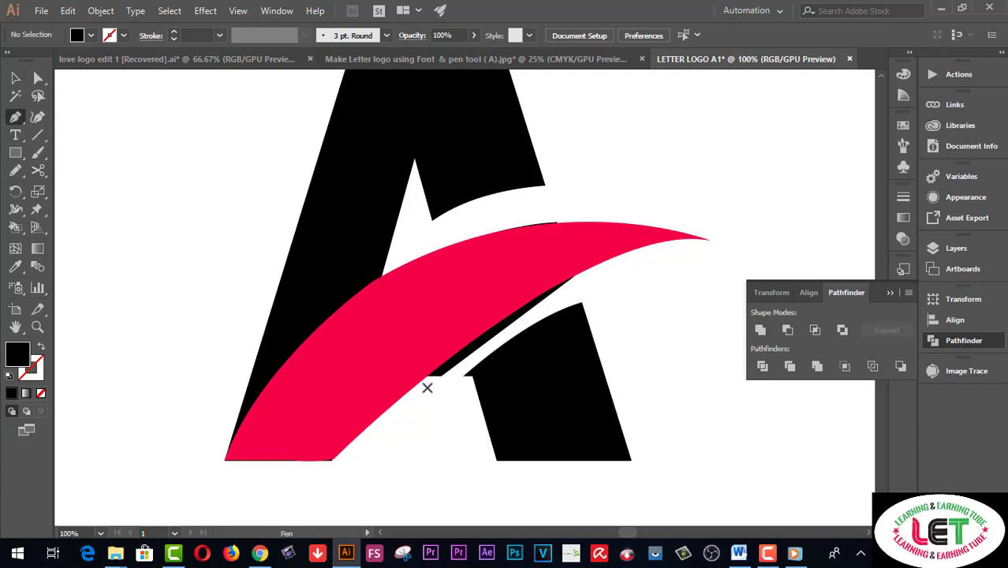
pyautogui.moveTo(427, 373); pyautogui.dragTo(428, 391)
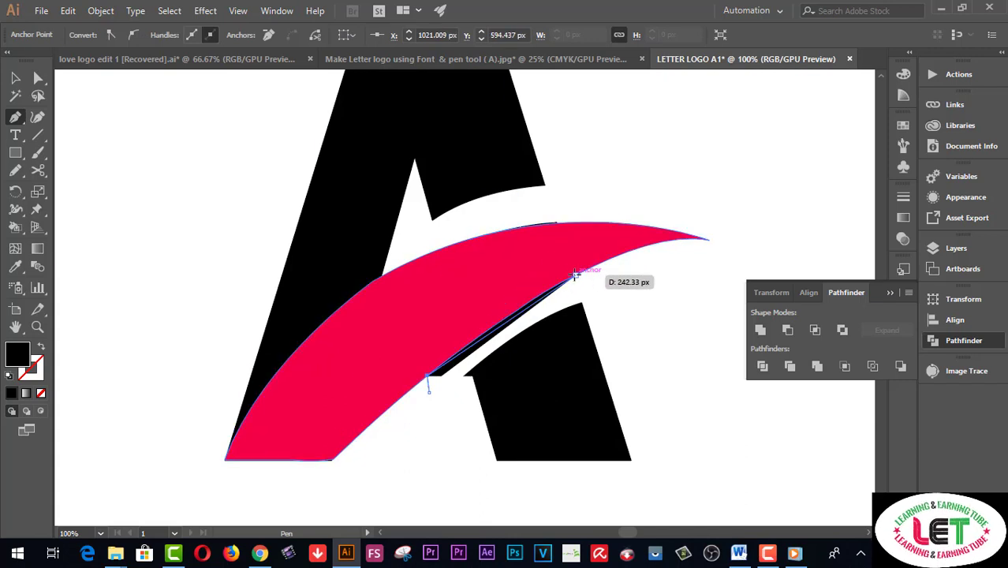
pyautogui.moveTo(709, 239)
pyautogui.mouseDown()
pyautogui.moveTo(772, 265)
pyautogui.moveTo(813, 267)
pyautogui.mouseUp()
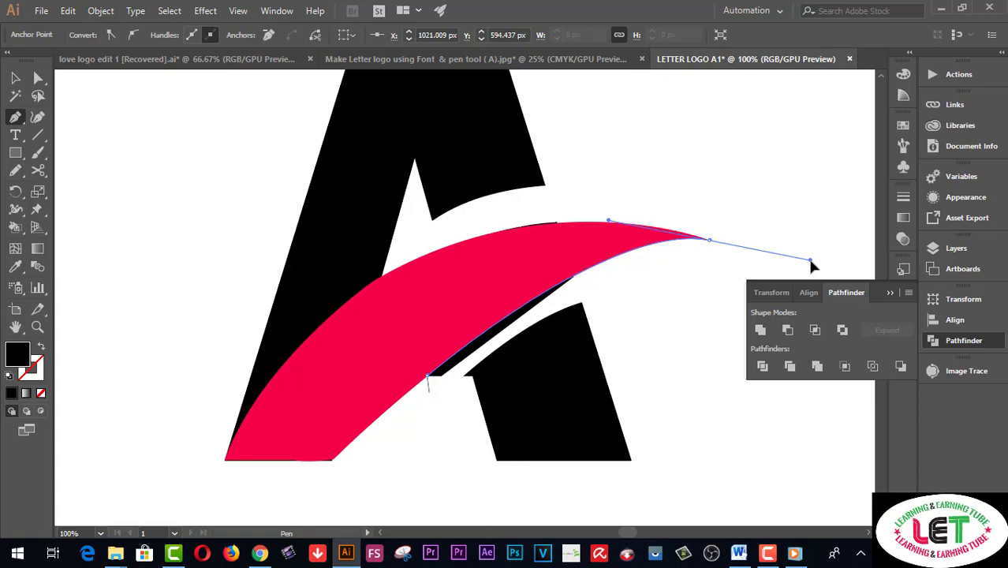
pyautogui.moveTo(637, 272); pyautogui.dragTo(544, 298)
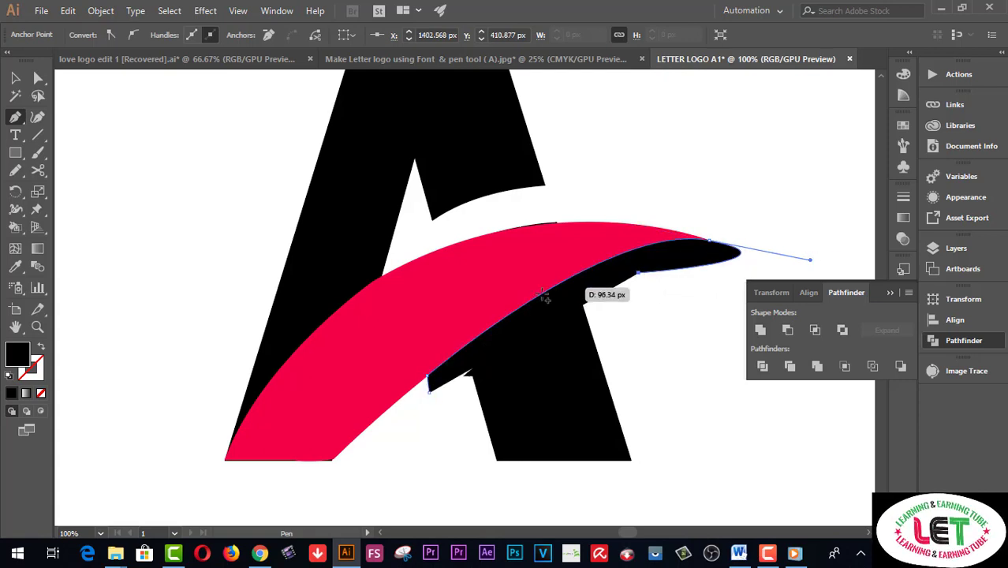
pyautogui.click(516, 325)
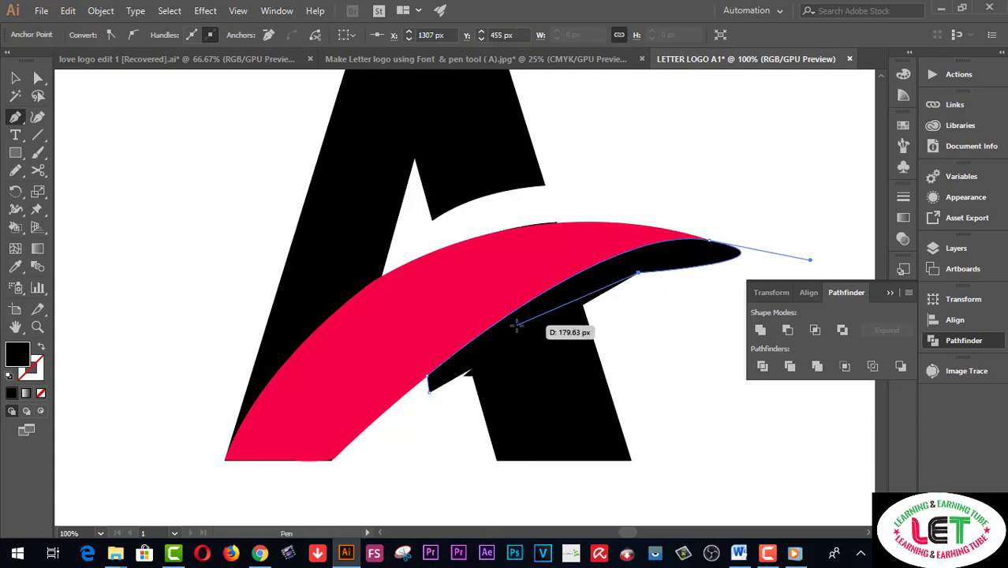
pyautogui.click(430, 386)
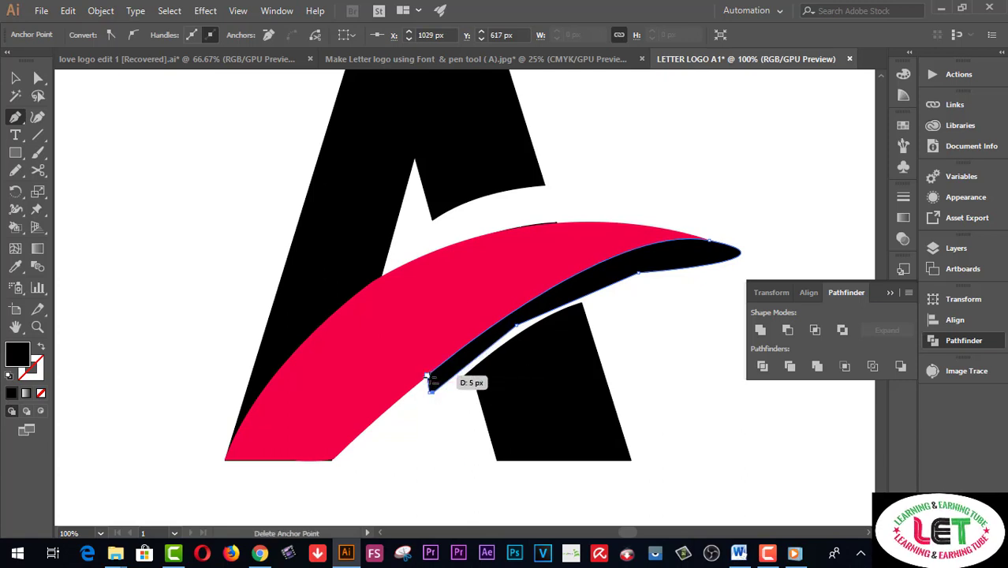
pyautogui.moveTo(430, 386); pyautogui.dragTo(429, 385)
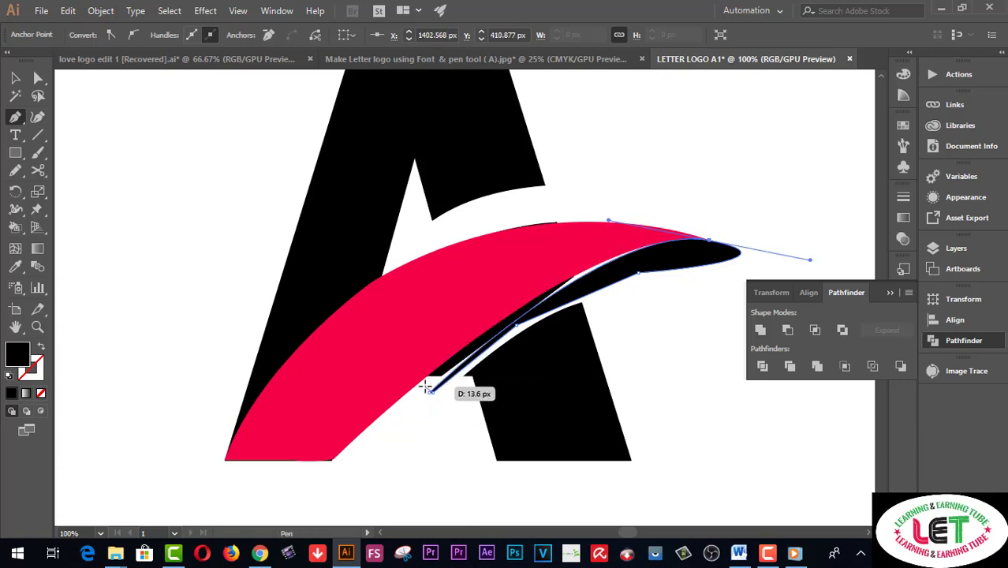
pyautogui.moveTo(430, 385)
pyautogui.mouseDown()
pyautogui.moveTo(456, 455)
pyautogui.moveTo(112, 90)
pyautogui.mouseUp()
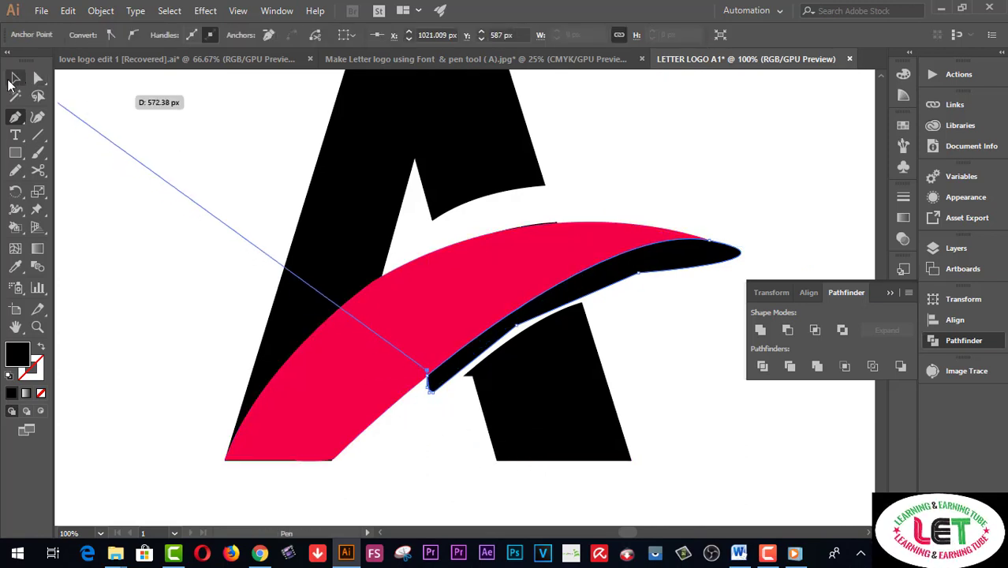
# - Divide the new black shape with the pink swoosh and ungroup the pieces
pyautogui.click(15, 78)
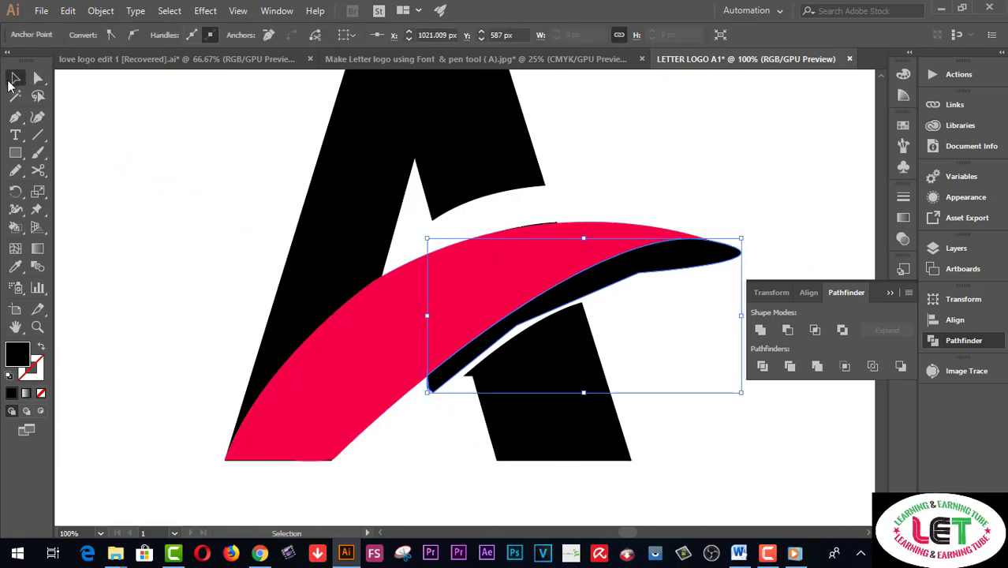
pyautogui.keyDown('shift'); pyautogui.click(679, 256); pyautogui.keyUp('shift')
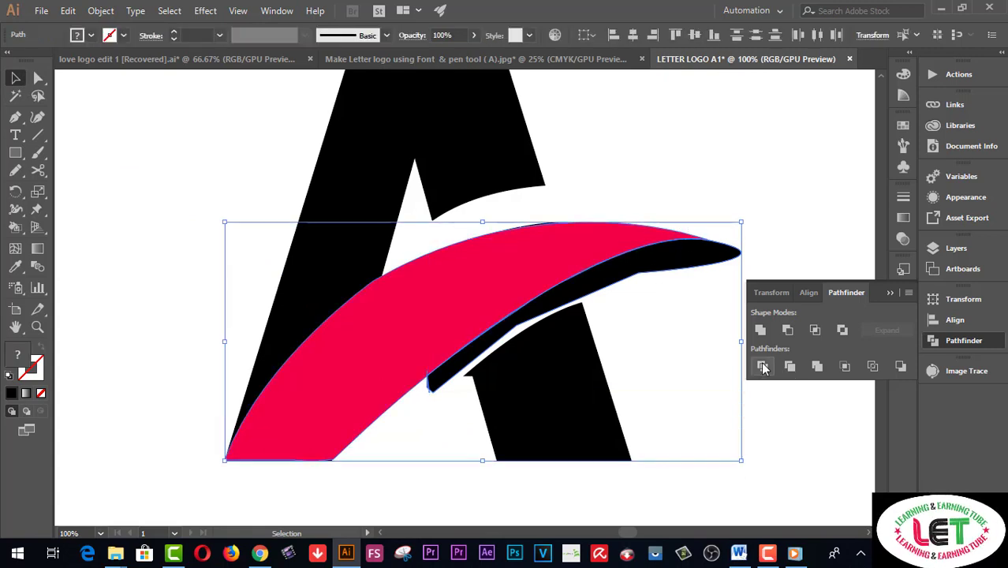
pyautogui.click(763, 367)
pyautogui.rightClick(603, 273)
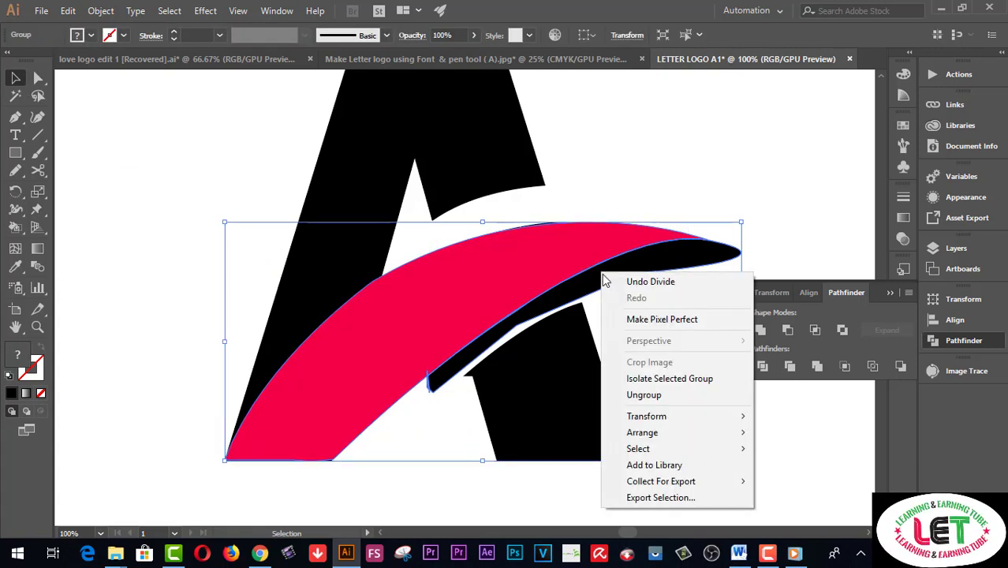
pyautogui.click(645, 395)
# - Delete the black swoosh piece beneath the pink swoosh and check for stray paths
pyautogui.click(741, 149)
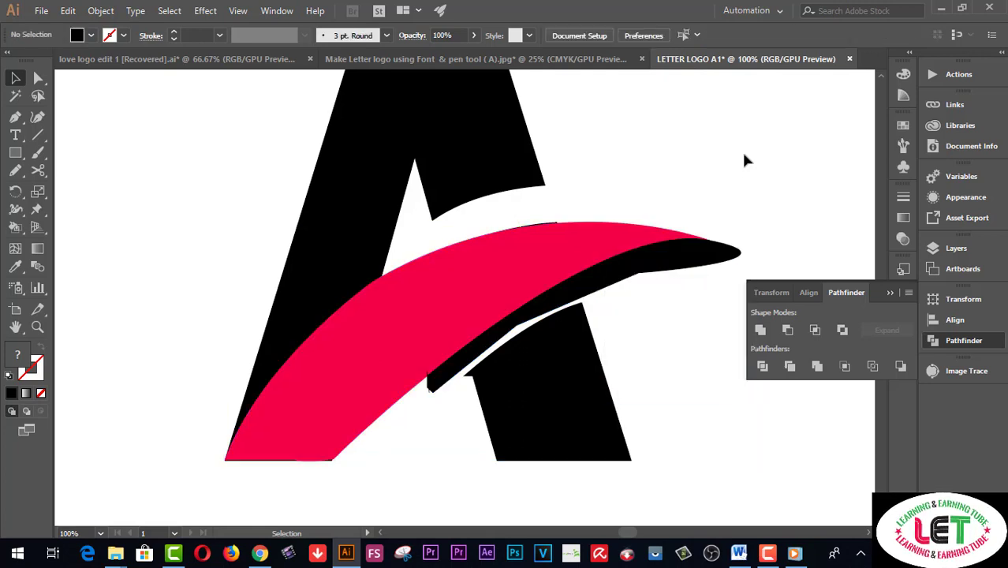
pyautogui.click(698, 257)
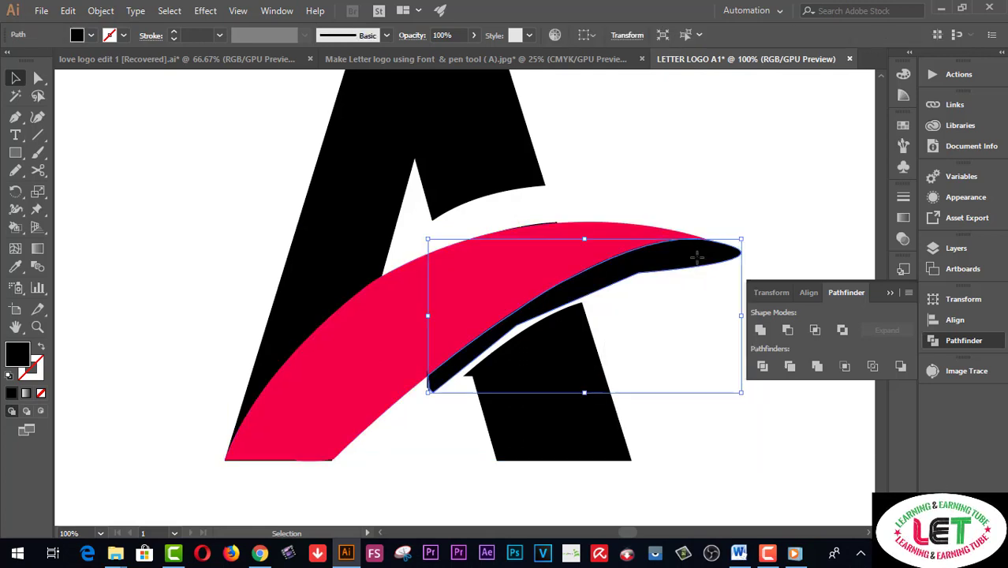
pyautogui.press('Delete')
pyautogui.click(516, 323)
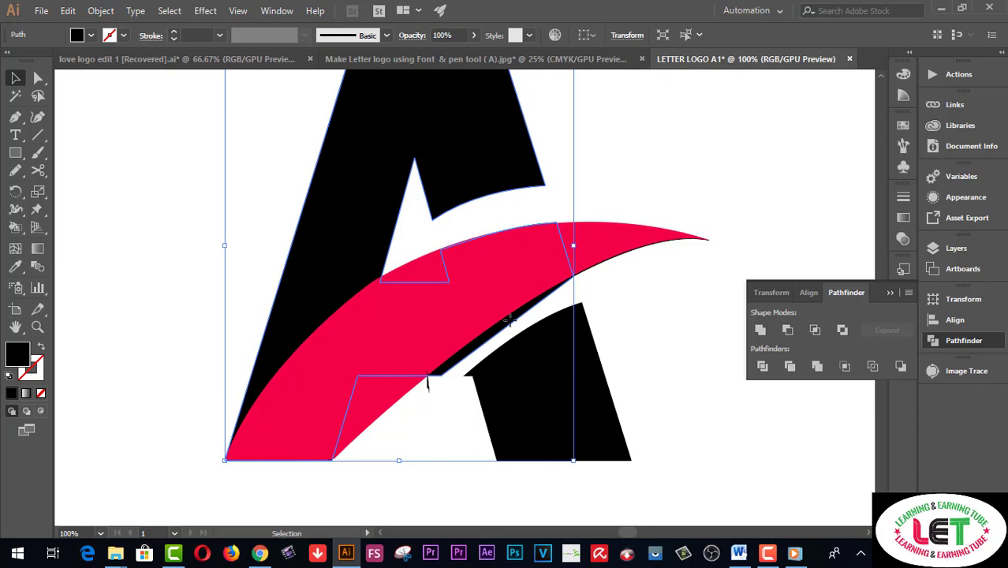
pyautogui.click(417, 469)
pyautogui.click(426, 383)
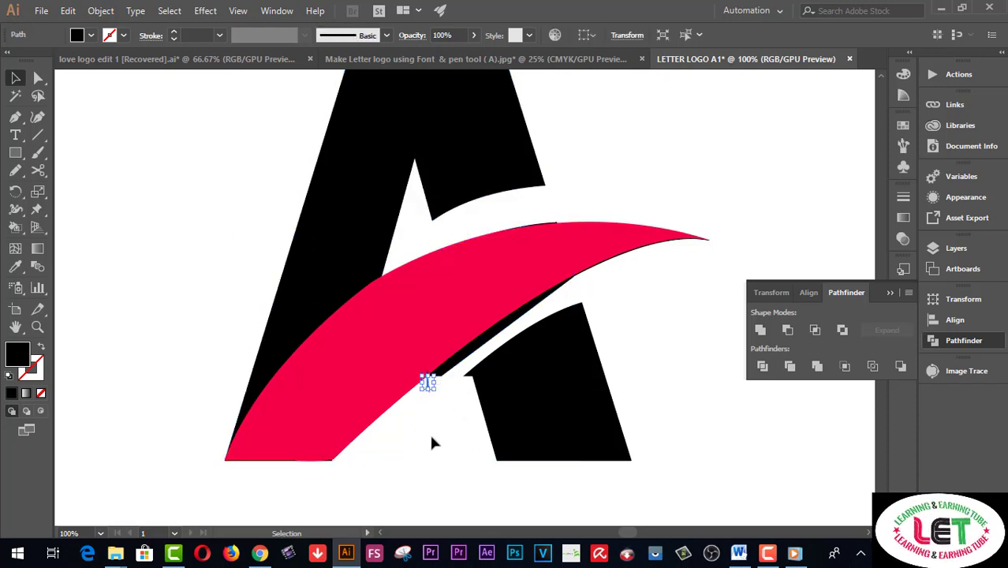
pyautogui.click(432, 443)
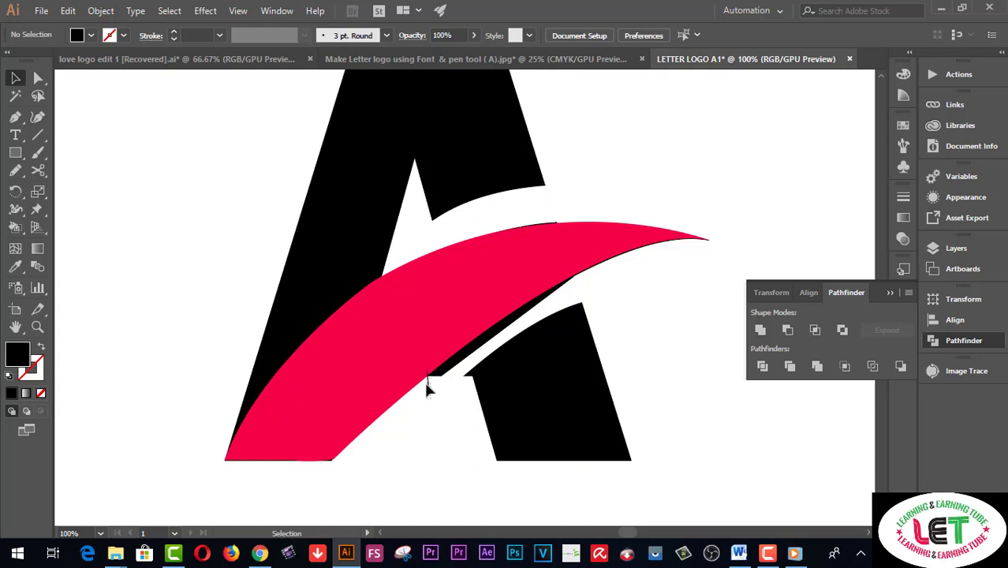
pyautogui.moveTo(427, 407); pyautogui.dragTo(440, 375)
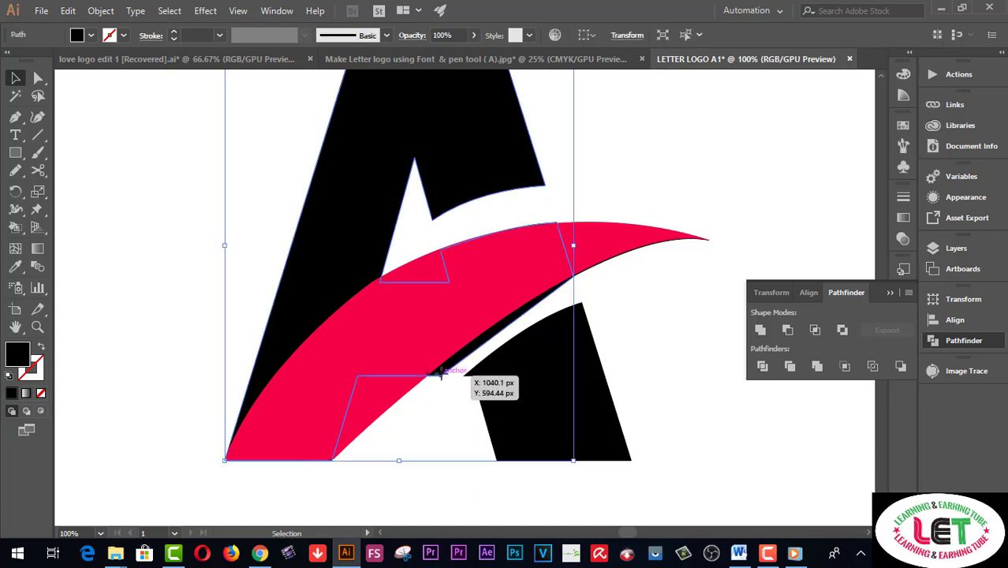
# - Reposition the pink swoosh across the A, nudging it left and about 9 px up
pyautogui.click(619, 303)
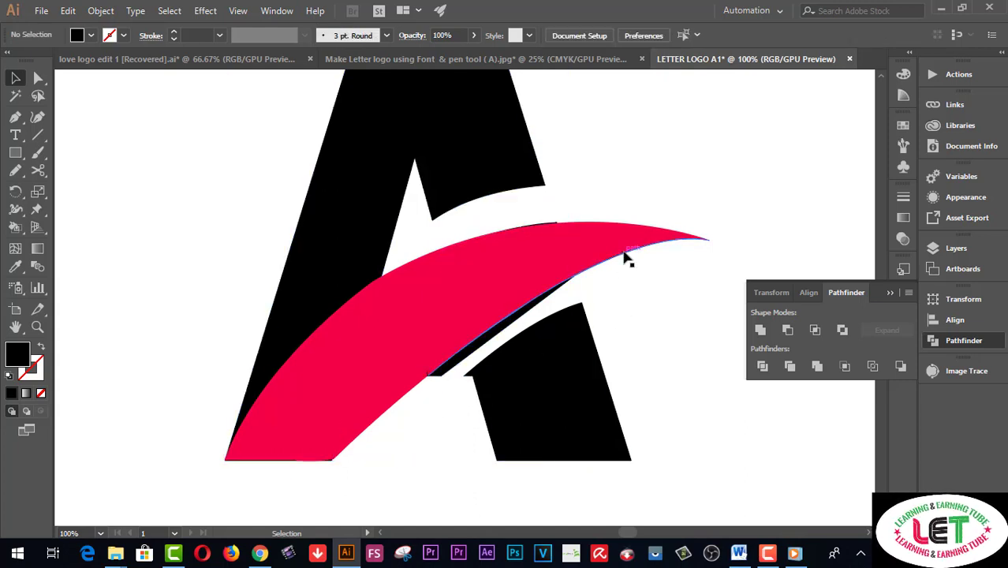
pyautogui.moveTo(626, 255)
pyautogui.mouseDown()
pyautogui.moveTo(655, 262)
pyautogui.moveTo(639, 455)
pyautogui.mouseUp()
pyautogui.moveTo(615, 218); pyautogui.dragTo(669, 294)
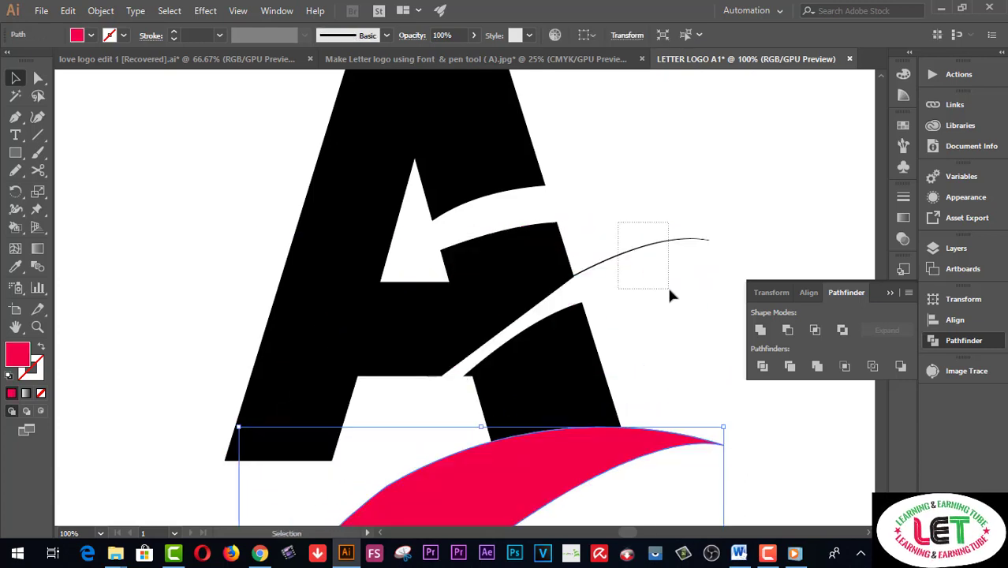
pyautogui.click(669, 295)
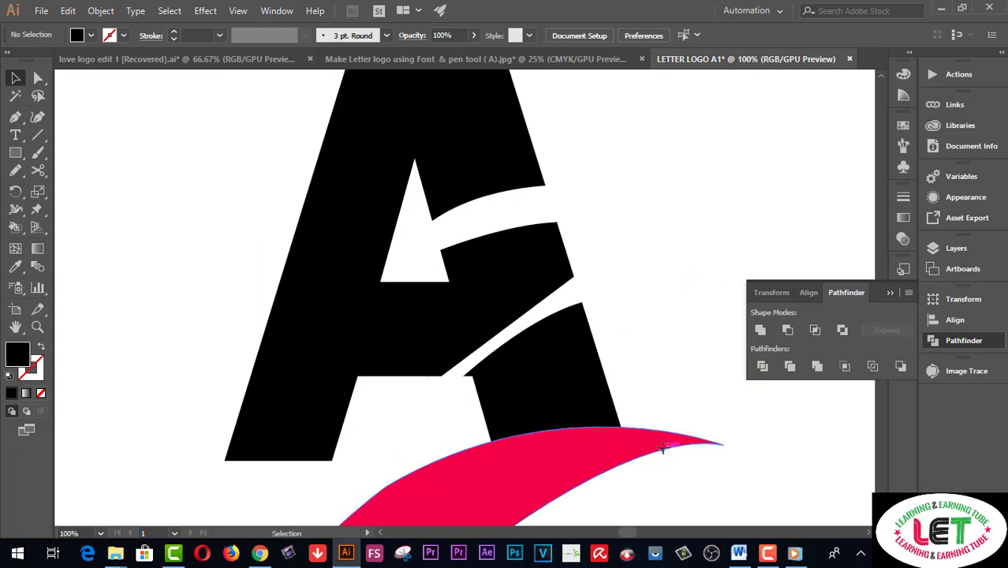
pyautogui.moveTo(663, 448); pyautogui.dragTo(648, 251)
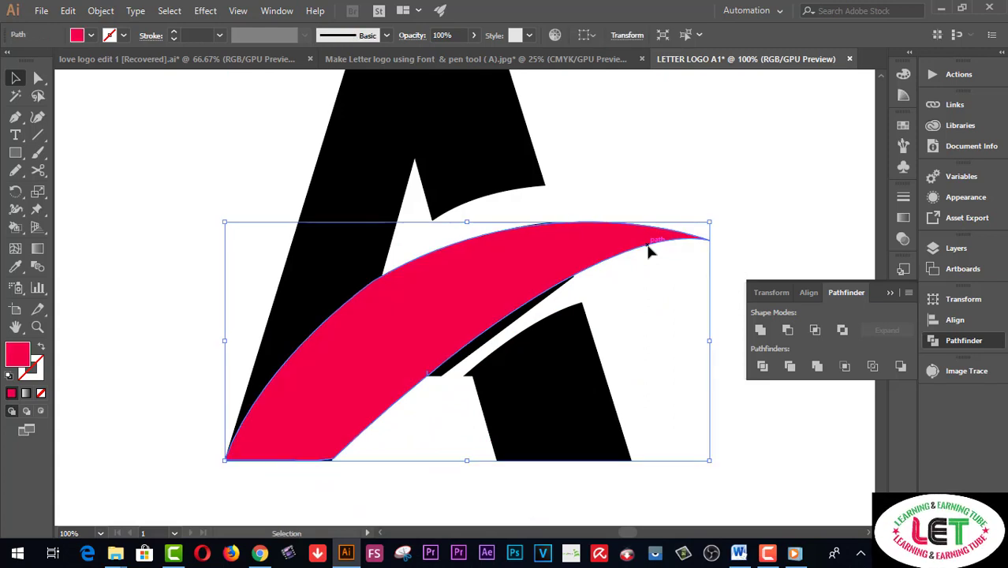
pyautogui.press('Down')
pyautogui.press('Down')
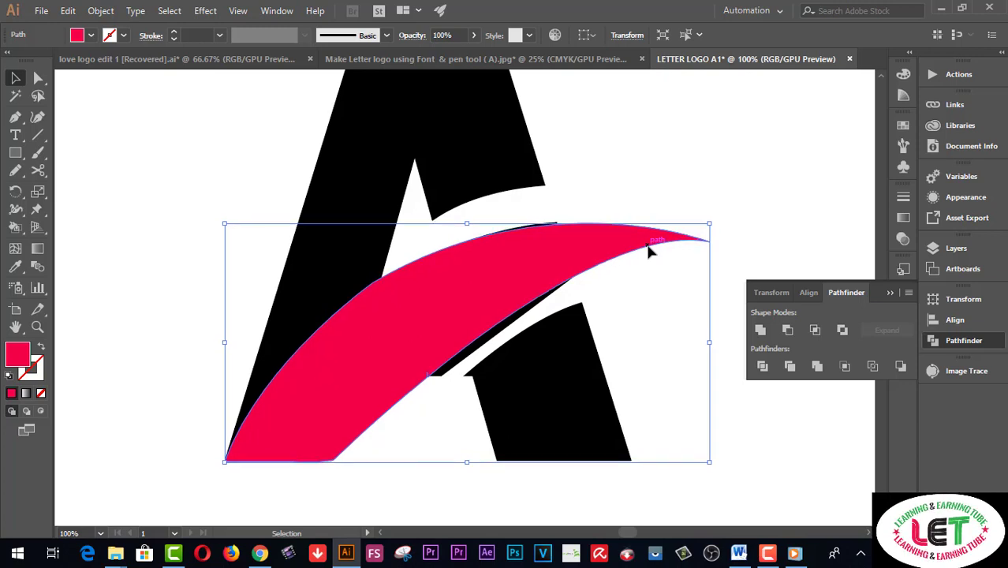
pyautogui.press('Left')
pyautogui.press('Left')
pyautogui.press('Left')
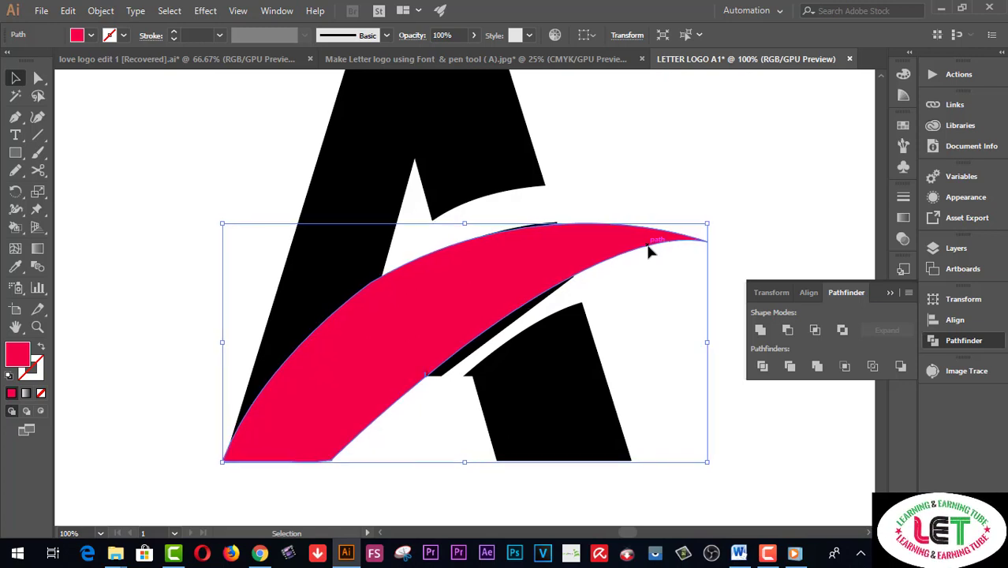
pyautogui.click(697, 165)
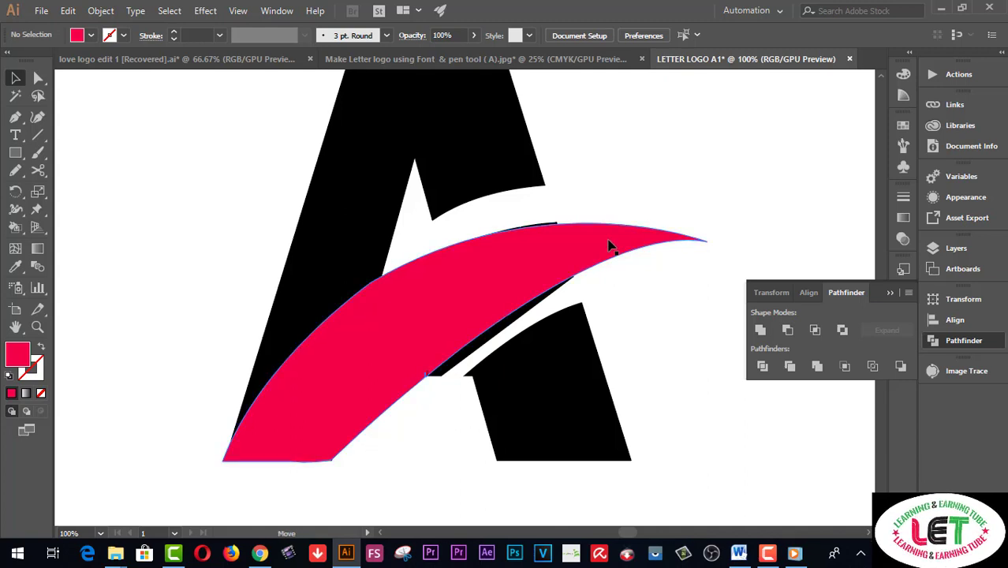
pyautogui.moveTo(609, 247); pyautogui.dragTo(610, 236)
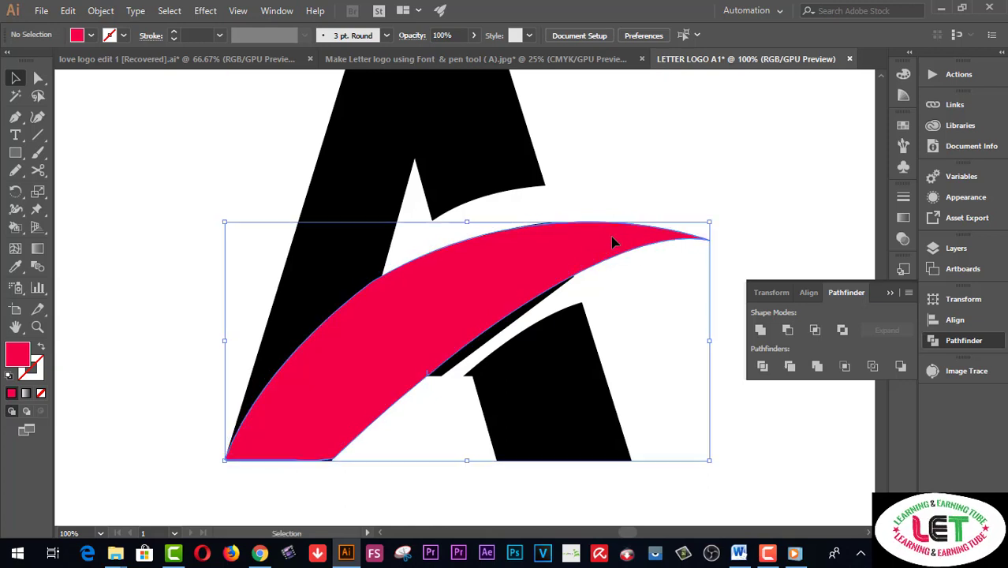
pyautogui.click(639, 196)
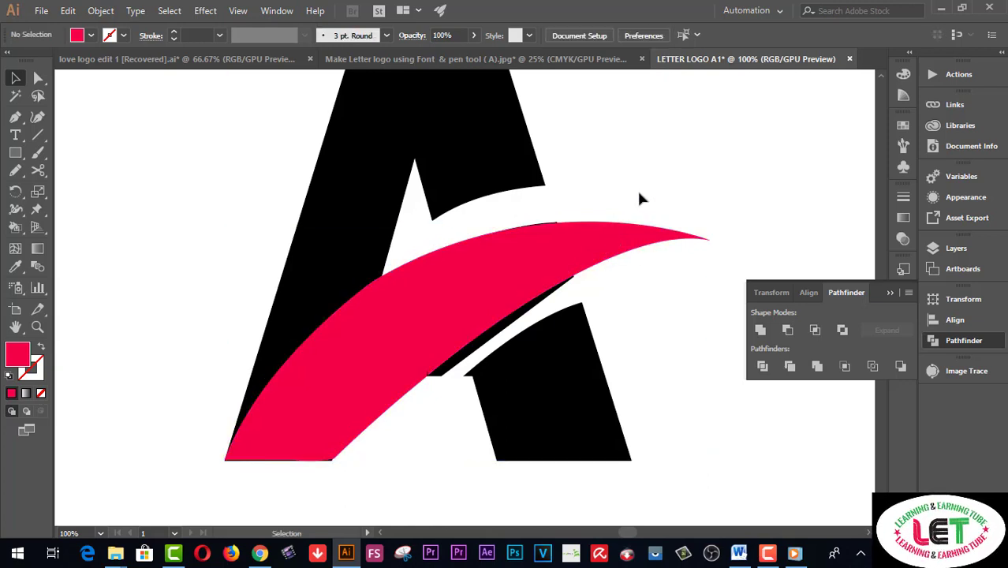
# - Zoom to about 150% on the swoosh and the A's right leg
pyautogui.click(37, 326)
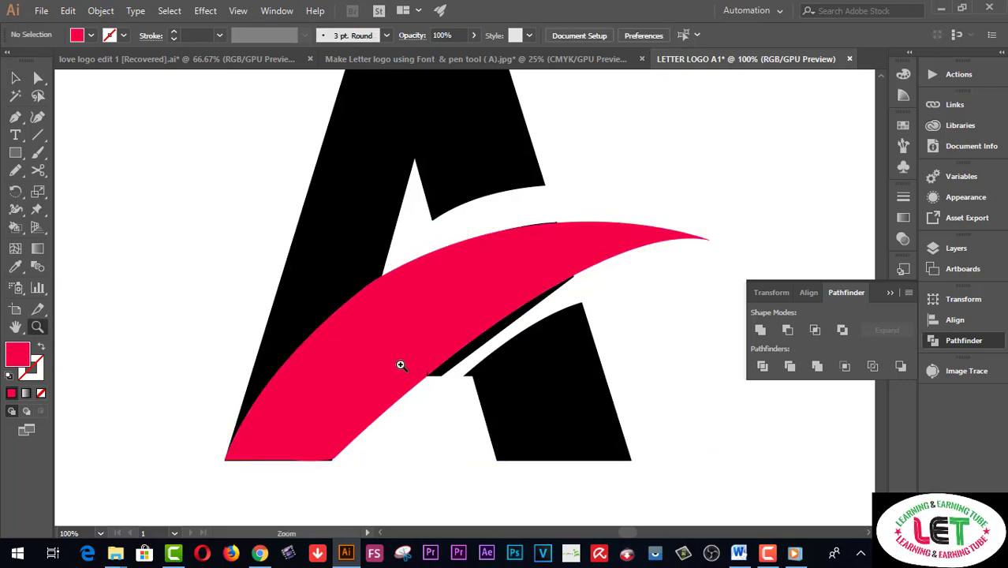
pyautogui.click(508, 341)
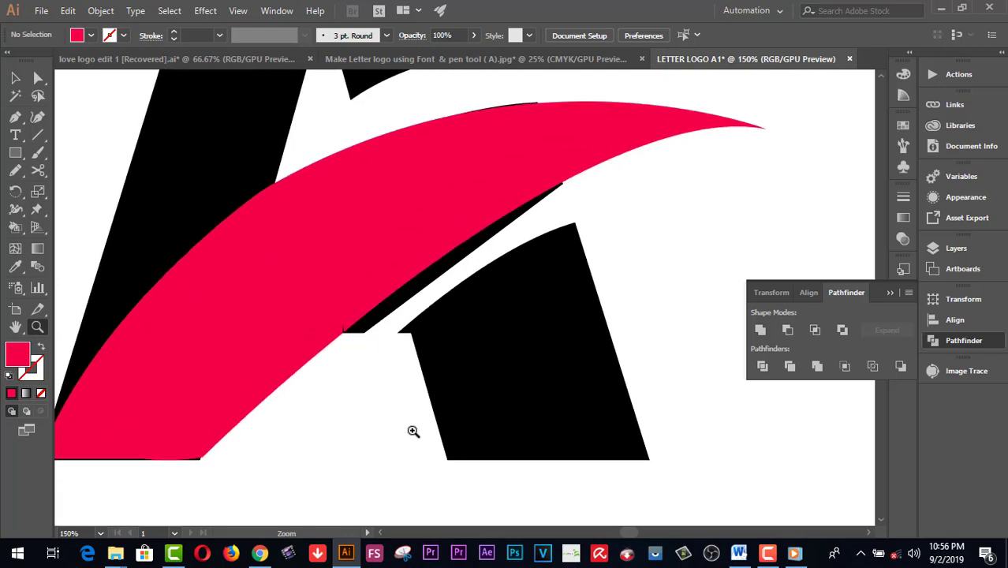
pyautogui.scroll(2, 325, 409)
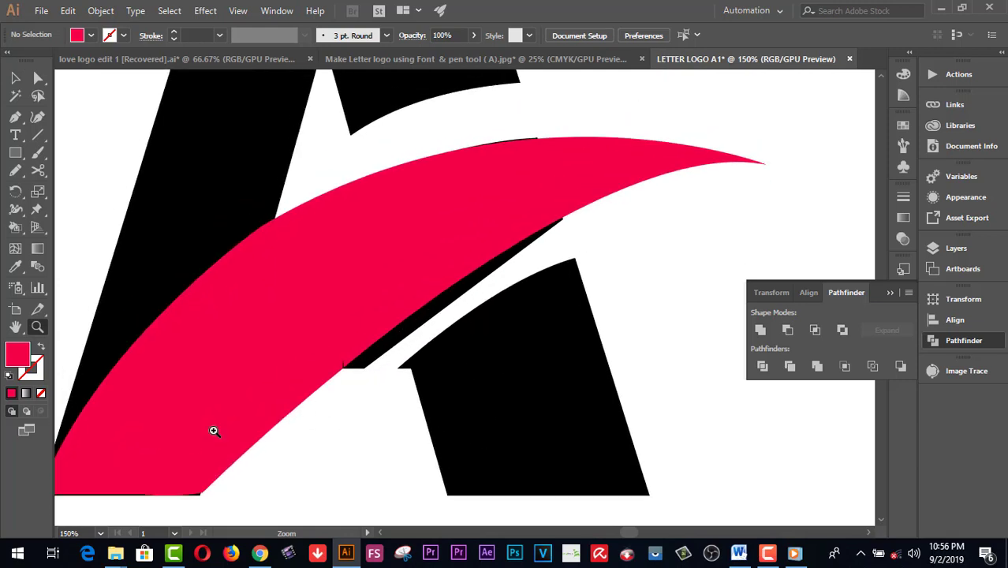
pyautogui.click(15, 327)
pyautogui.click(768, 556)
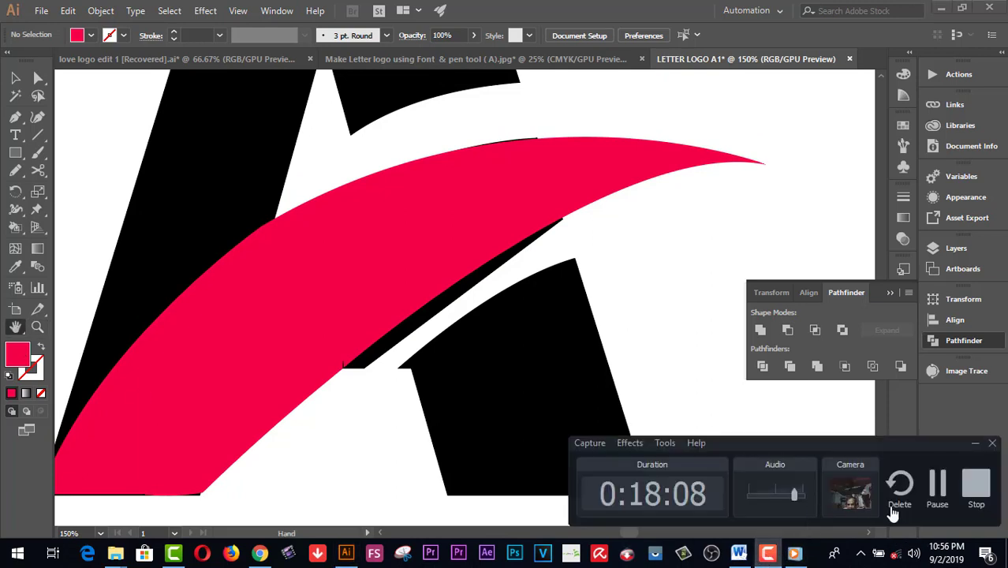
# - Dock the floating Pathfinder panel and pan the artboard down slightly
pyautogui.click(939, 483)
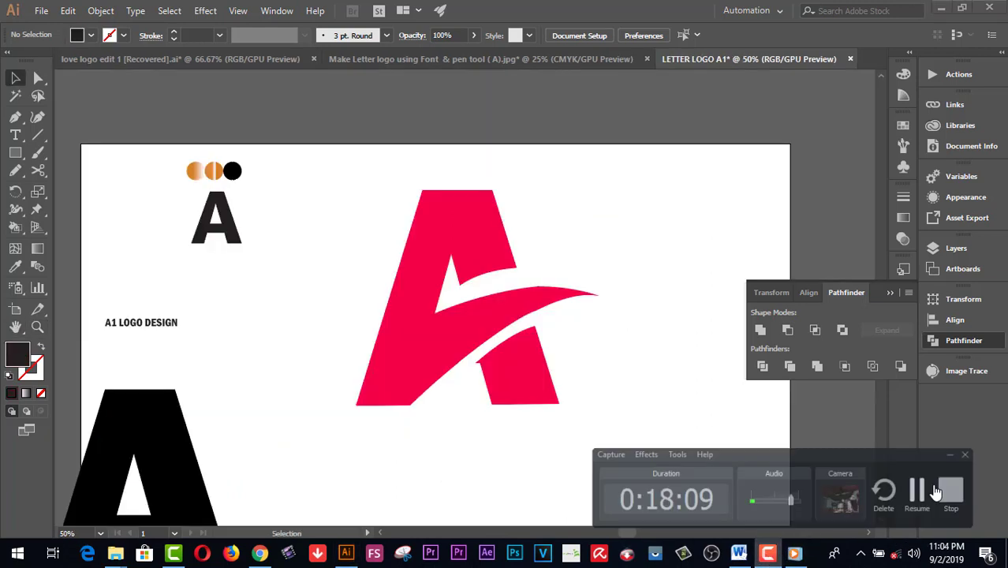
pyautogui.click(890, 291)
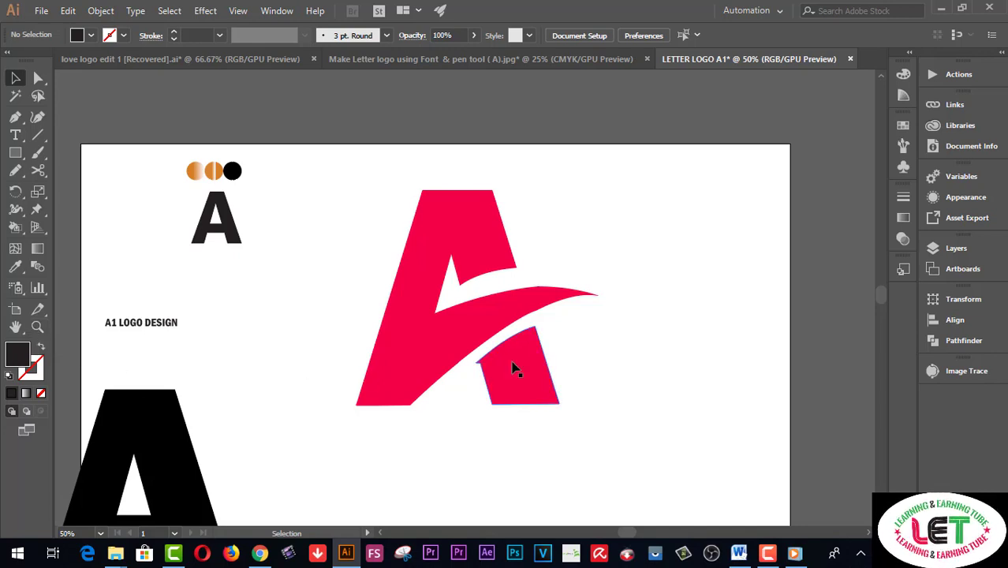
pyautogui.click(15, 327)
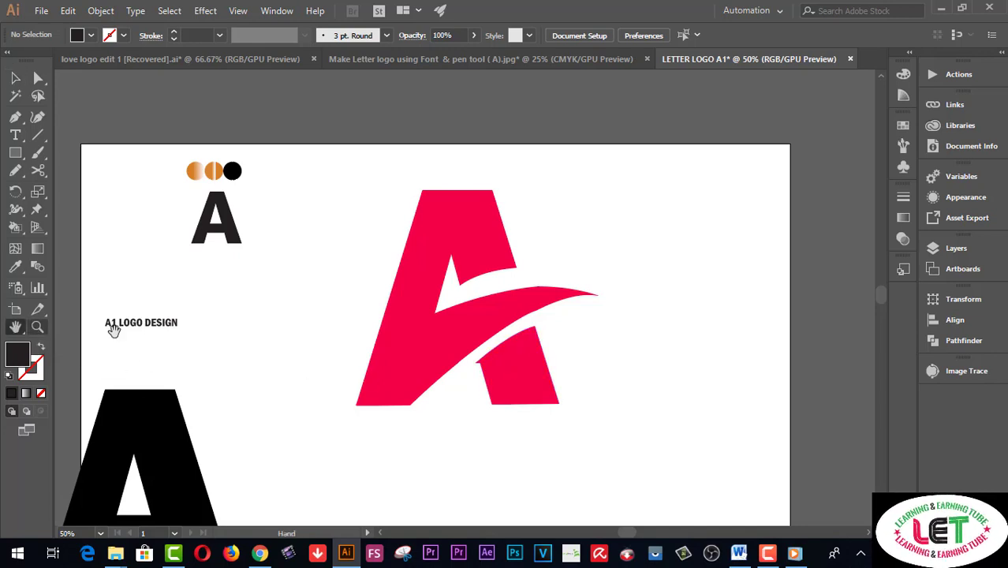
pyautogui.moveTo(253, 332); pyautogui.dragTo(254, 355)
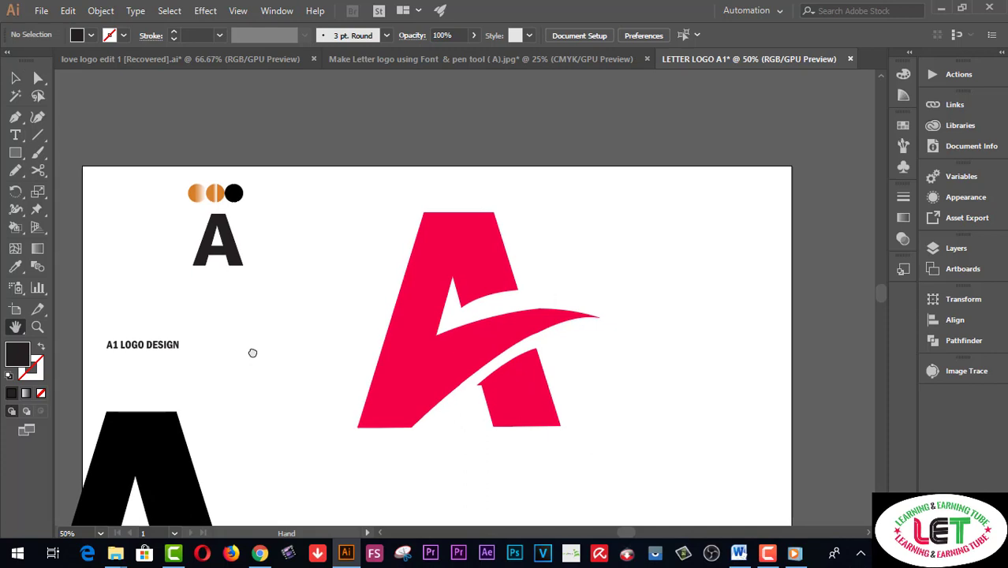
# - Zoom to 66.67% and marquee-select every part of the A logo
pyautogui.click(37, 328)
pyautogui.click(418, 338)
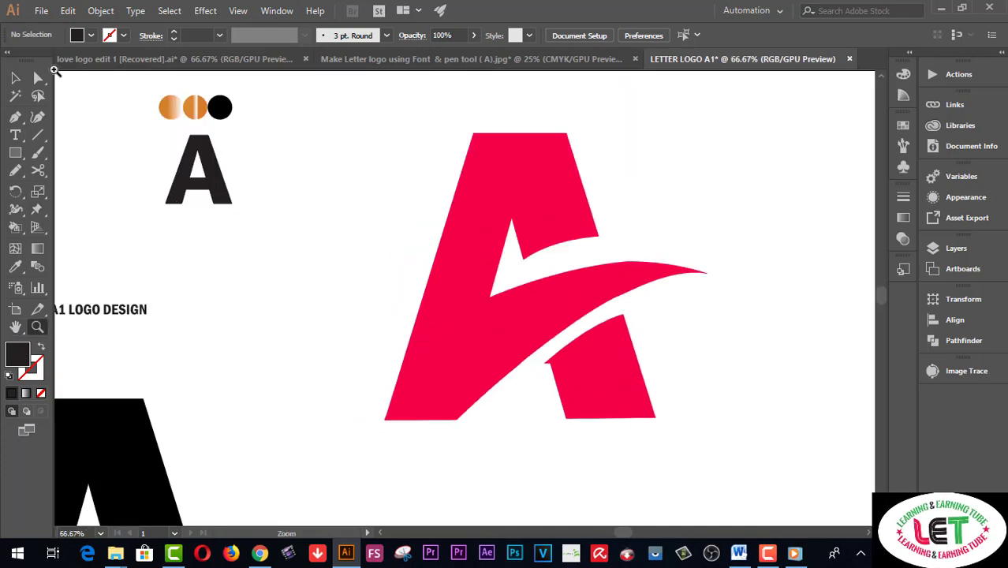
pyautogui.click(15, 77)
pyautogui.moveTo(404, 166); pyautogui.dragTo(640, 333)
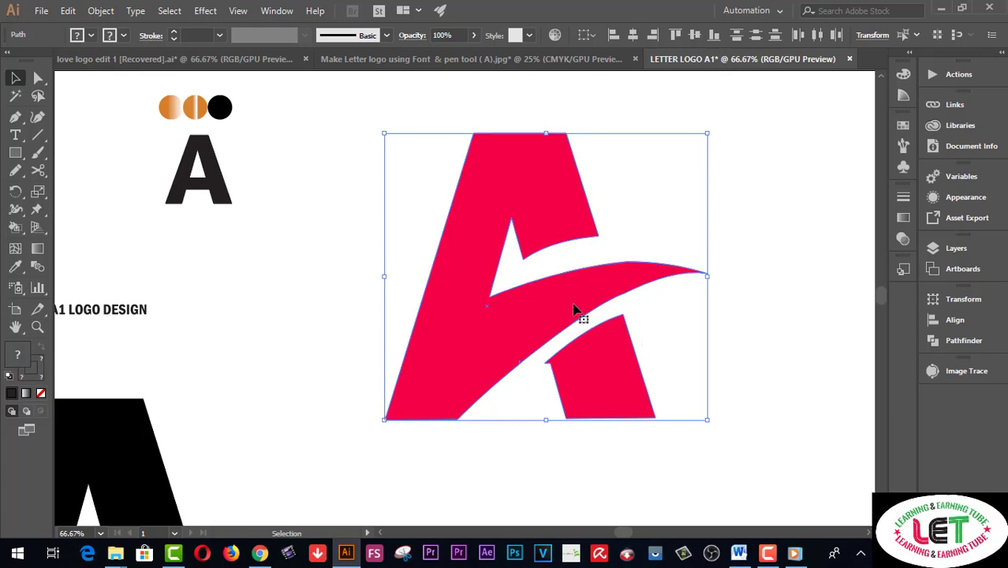
# - Eyedrop the orange-to-white gradient from the first reference circle onto the A logo
pyautogui.click(15, 266)
pyautogui.click(184, 107)
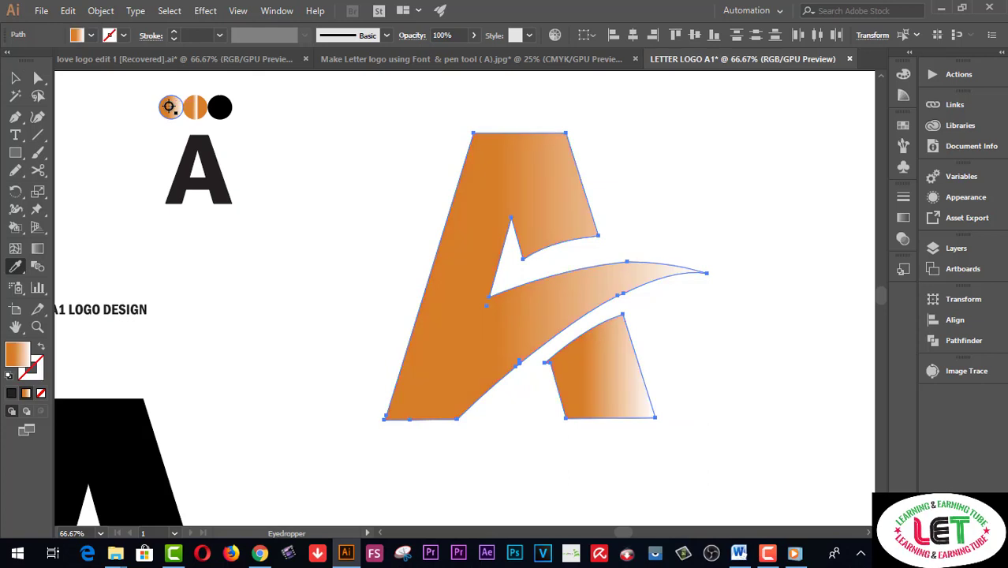
pyautogui.click(195, 106)
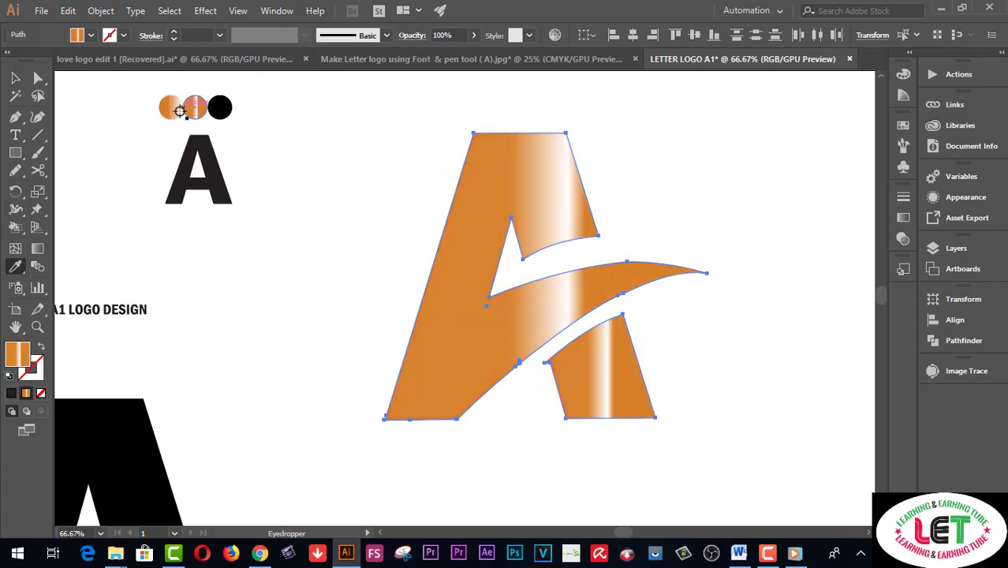
pyautogui.click(168, 109)
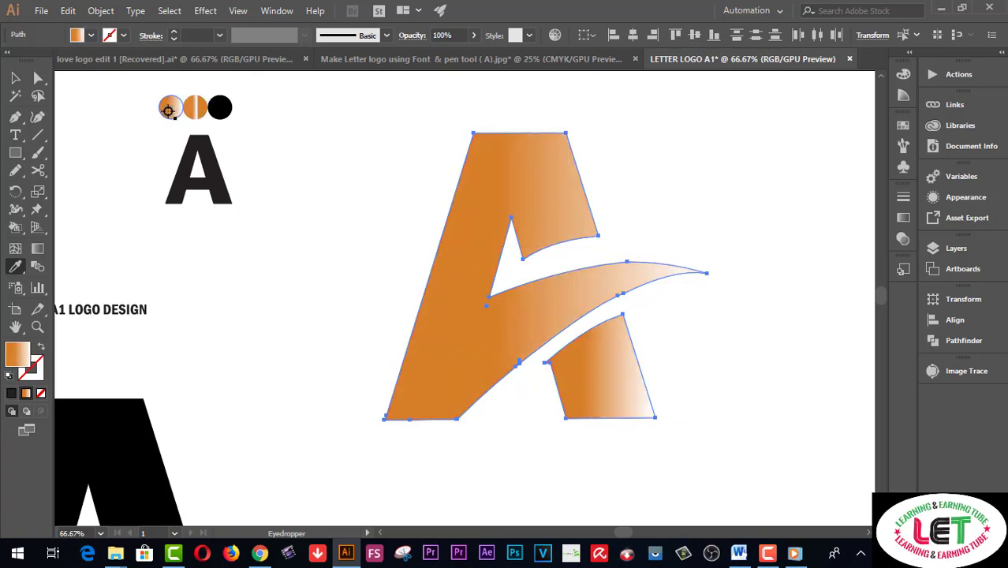
pyautogui.click(37, 251)
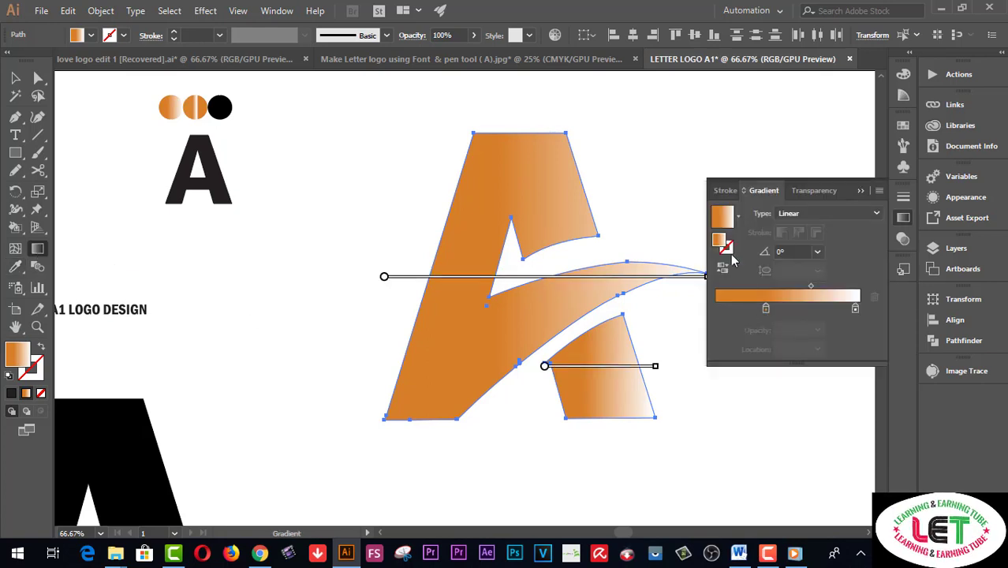
# - Change the A's fill to solid bright orange #FF740D in the Color Picker
pyautogui.doubleClick(724, 243)
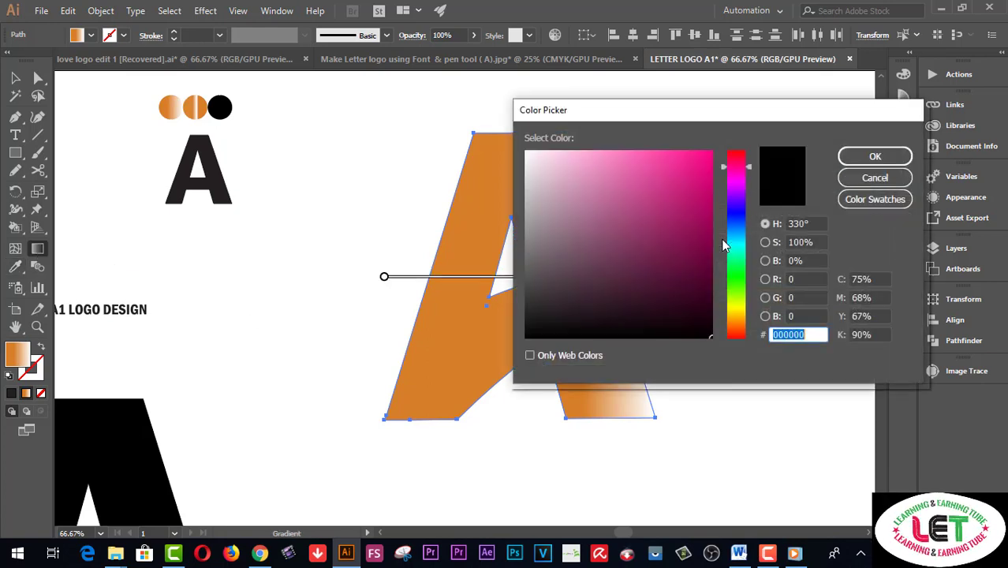
pyautogui.moveTo(732, 183); pyautogui.dragTo(729, 323)
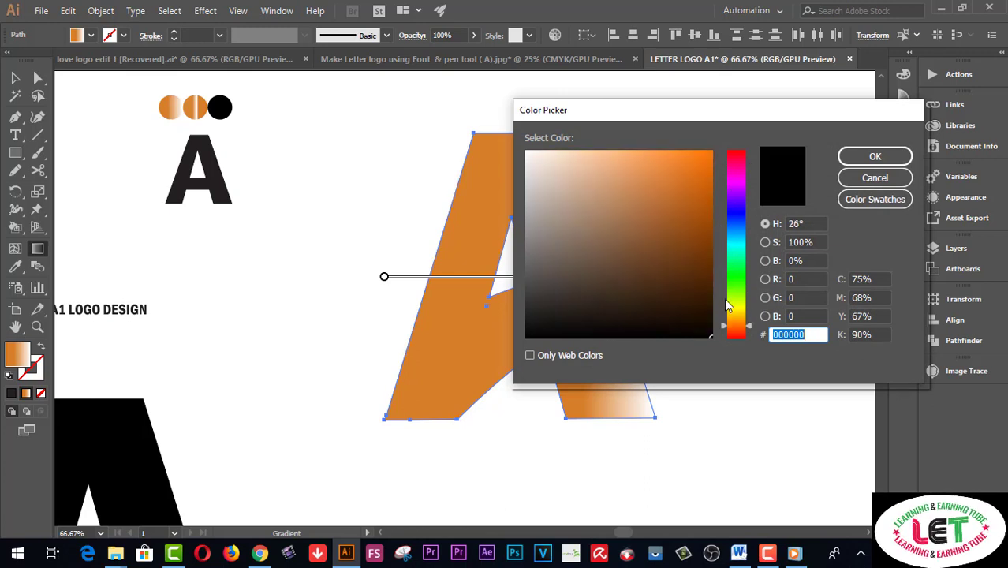
pyautogui.moveTo(697, 200); pyautogui.dragTo(710, 153)
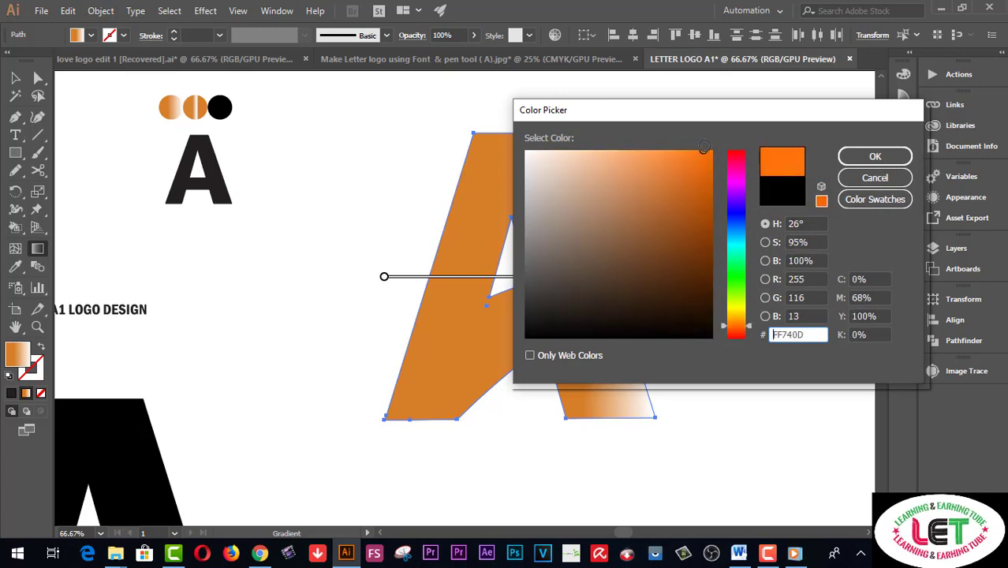
pyautogui.click(850, 157)
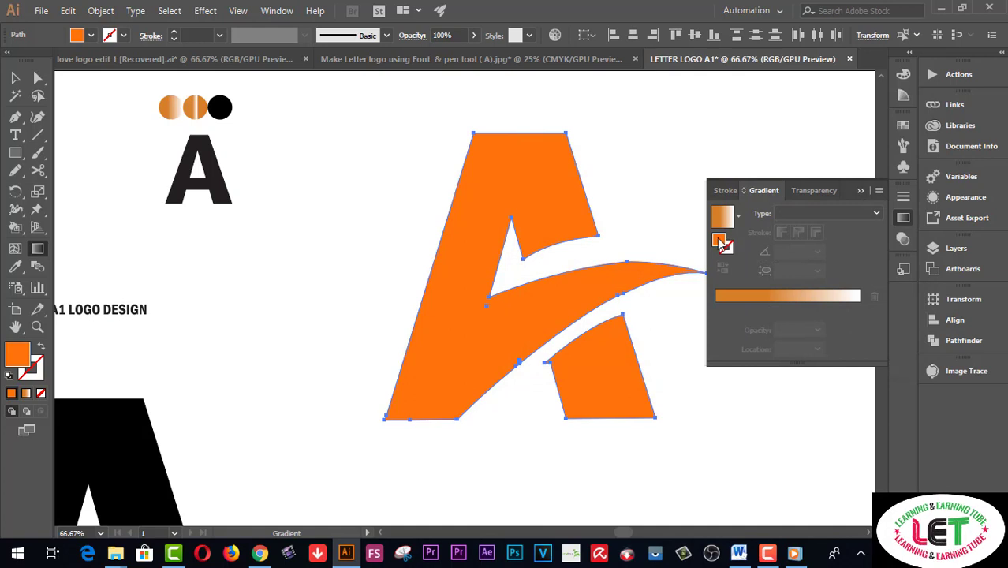
# - Make the fill a linear gradient again, adding a stop and moving the middle stop to 52.01%
pyautogui.click(821, 296)
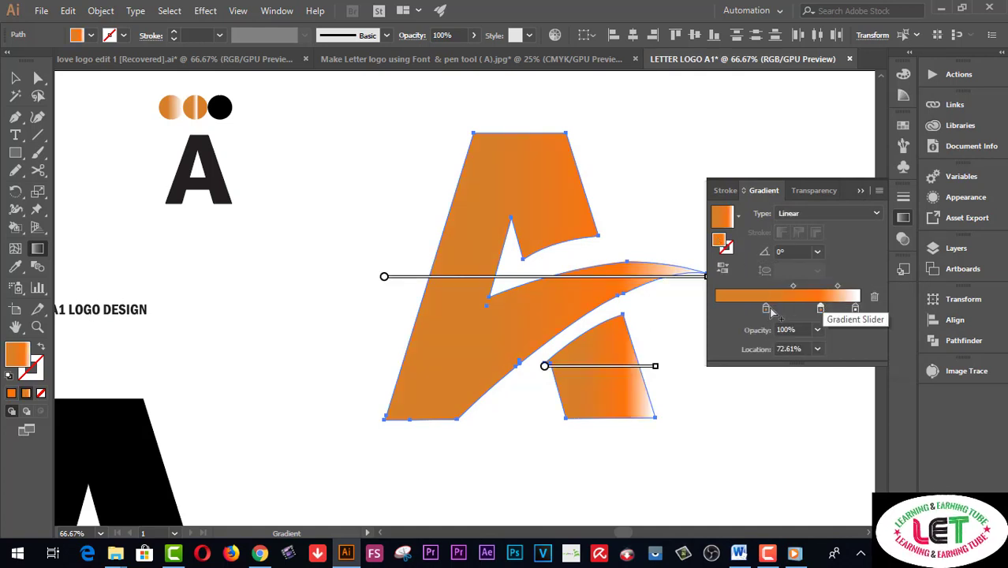
pyautogui.moveTo(770, 309); pyautogui.dragTo(725, 308)
pyautogui.moveTo(820, 308)
pyautogui.mouseDown()
pyautogui.moveTo(770, 310)
pyautogui.moveTo(789, 309)
pyautogui.mouseUp()
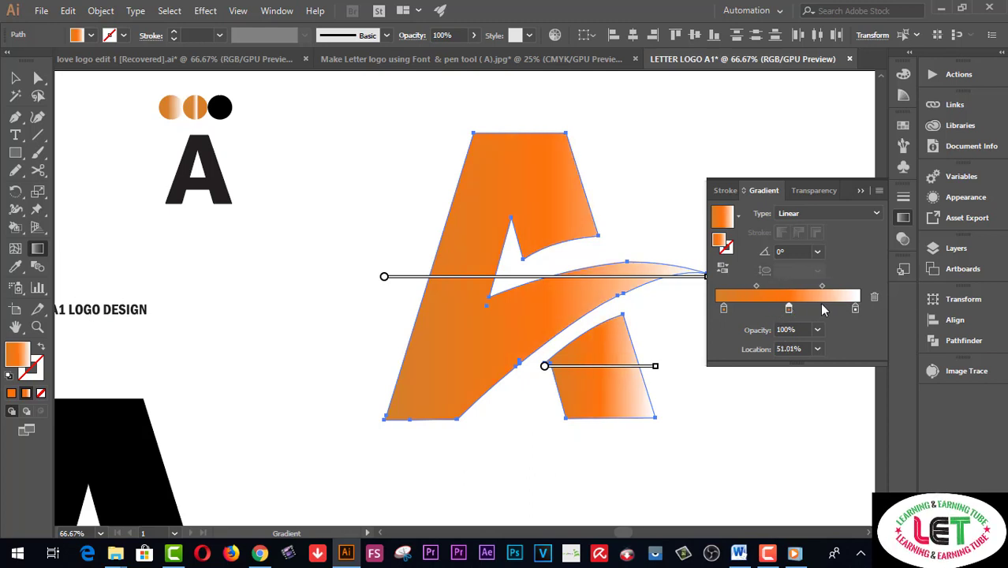
pyautogui.moveTo(857, 308); pyautogui.dragTo(859, 308)
pyautogui.moveTo(792, 308); pyautogui.dragTo(827, 308)
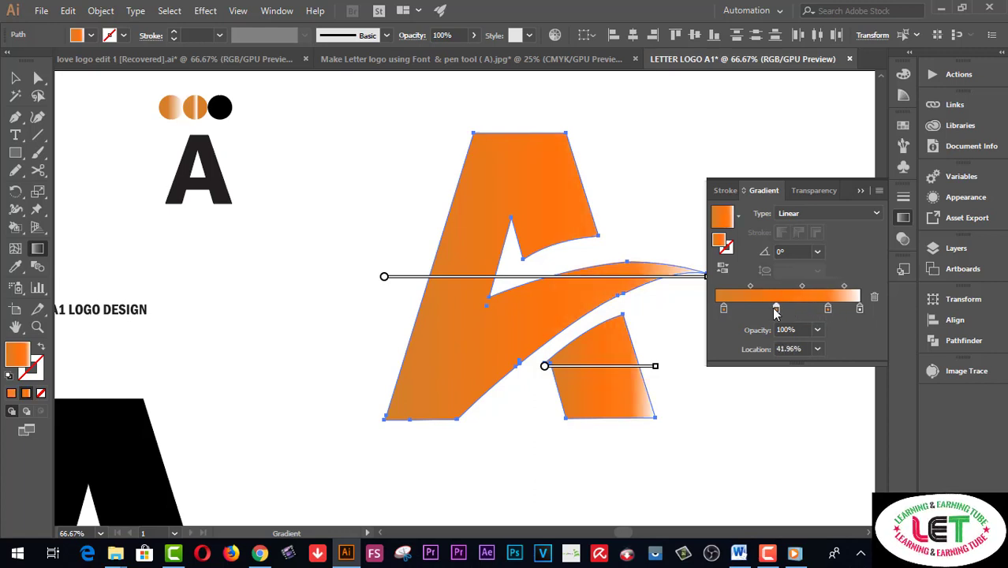
pyautogui.moveTo(772, 309); pyautogui.dragTo(793, 312)
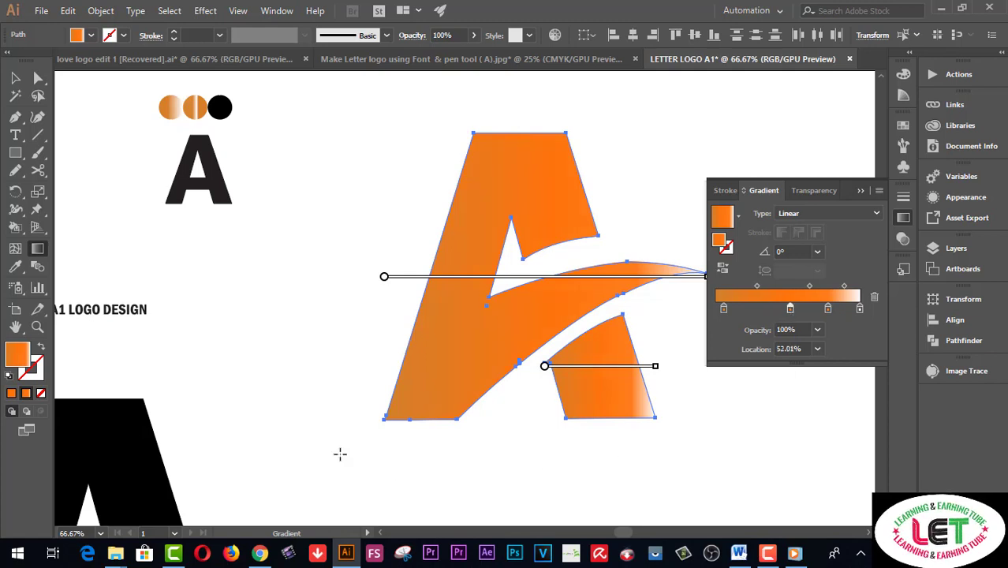
# - Drag the gradient across the A at several angles, settling near -115° toward the lower-left
pyautogui.moveTo(340, 453)
pyautogui.mouseDown()
pyautogui.moveTo(652, 202)
pyautogui.moveTo(648, 193)
pyautogui.mouseUp()
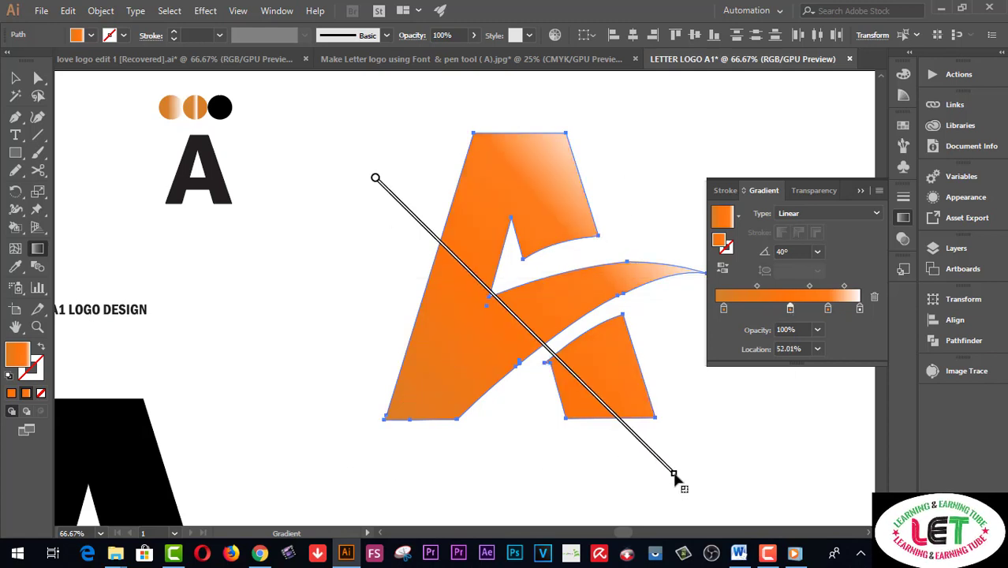
pyautogui.moveTo(374, 176); pyautogui.dragTo(676, 473)
pyautogui.moveTo(667, 168); pyautogui.dragTo(468, 422)
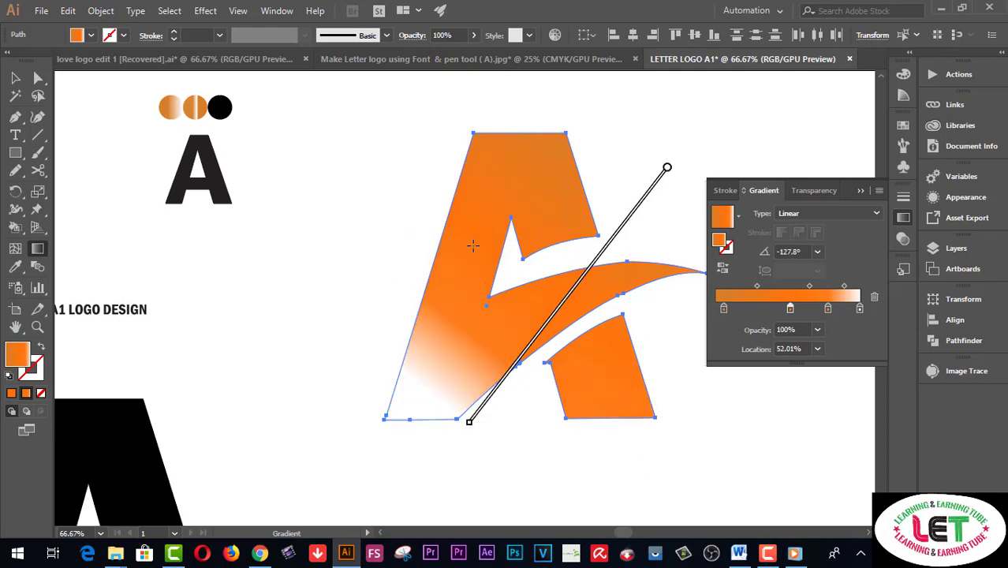
pyautogui.moveTo(423, 163); pyautogui.dragTo(417, 456)
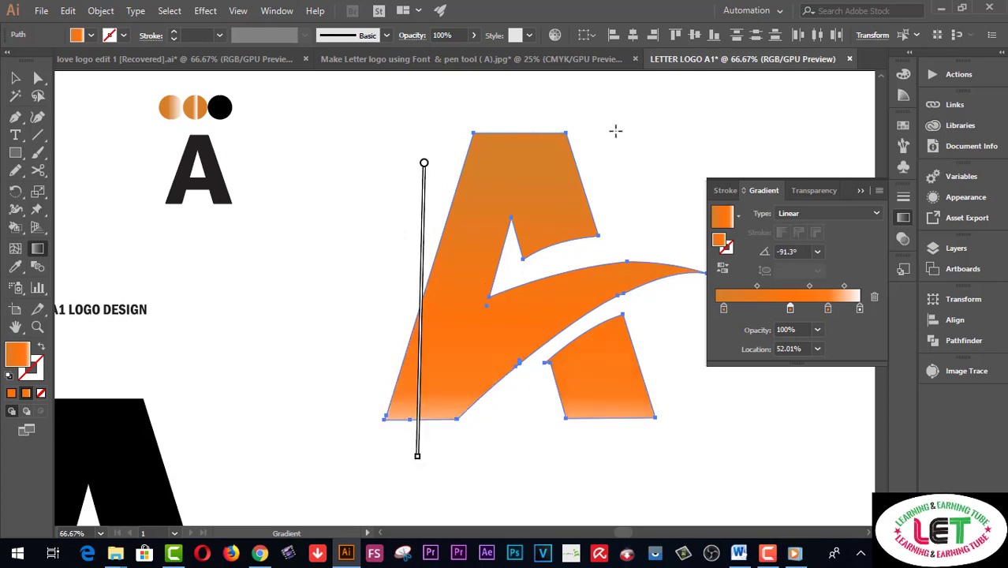
pyautogui.moveTo(615, 131); pyautogui.dragTo(451, 487)
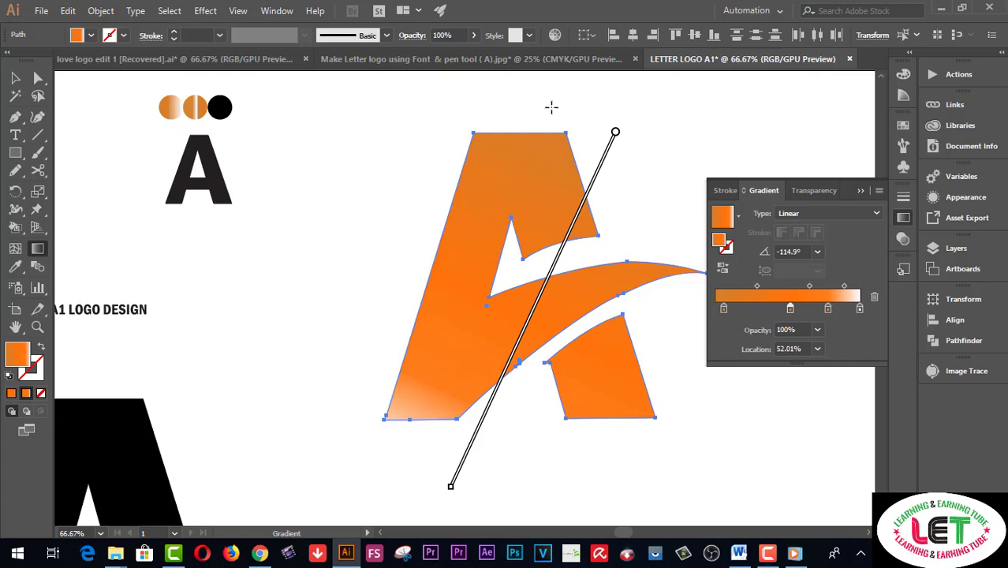
pyautogui.moveTo(423, 445); pyautogui.dragTo(416, 442)
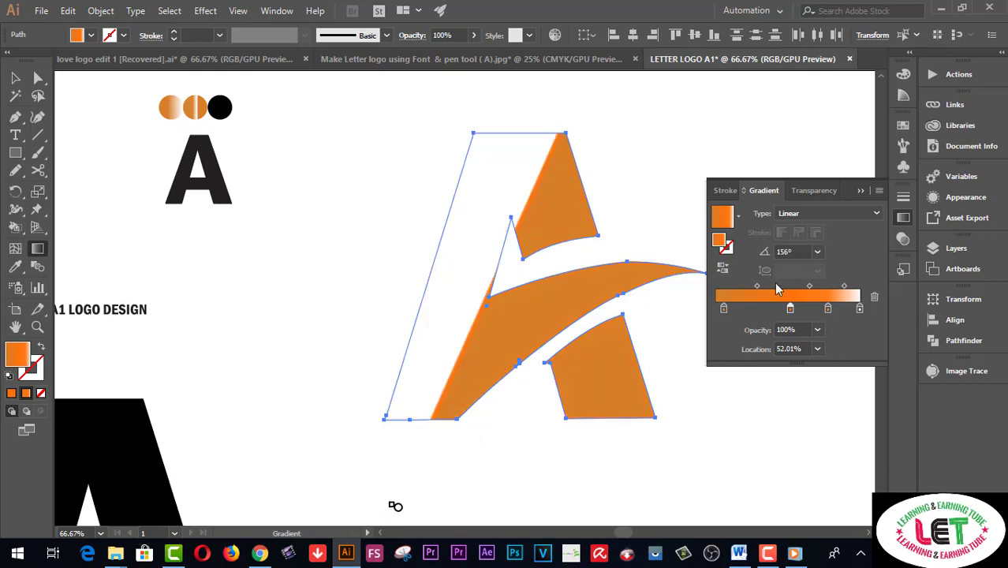
# - Undo the last gradient attempts and lay a 40° diagonal gradient across the A
pyautogui.hotkey('ctrl', 'z')
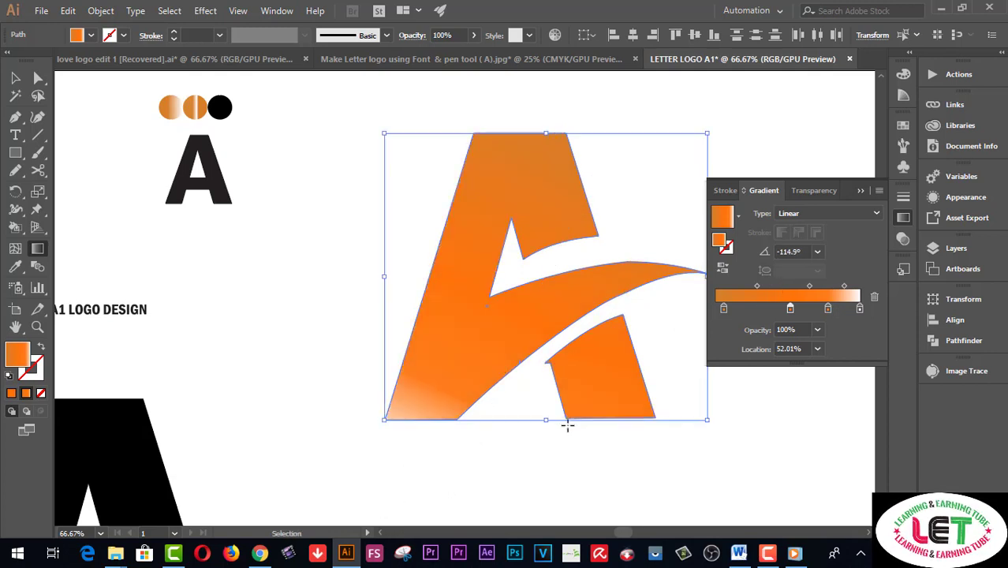
pyautogui.hotkey('ctrl', 'z')
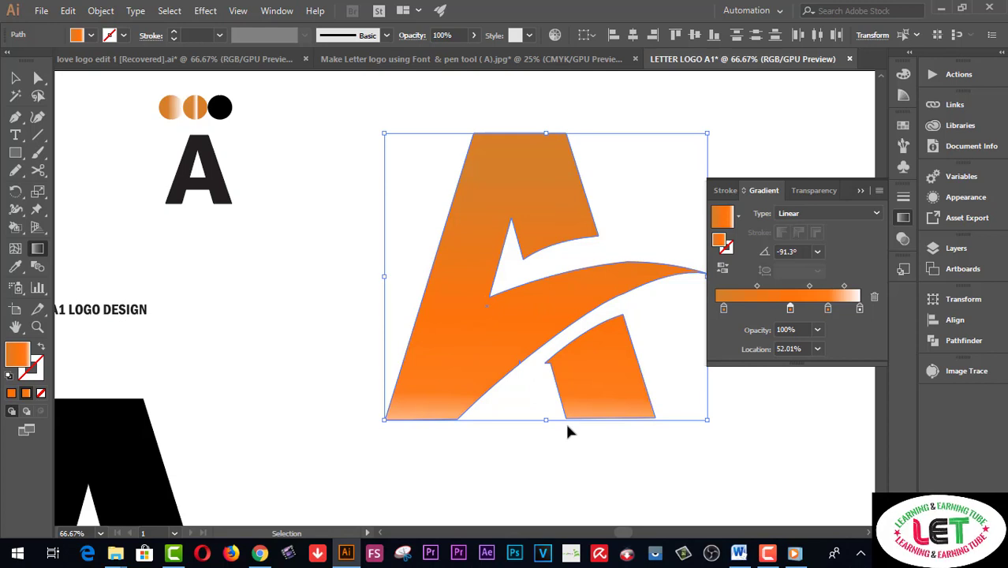
pyautogui.hotkey('ctrl', 'z')
pyautogui.hotkey('ctrl', 'z')
pyautogui.hotkey('ctrl', 'z')
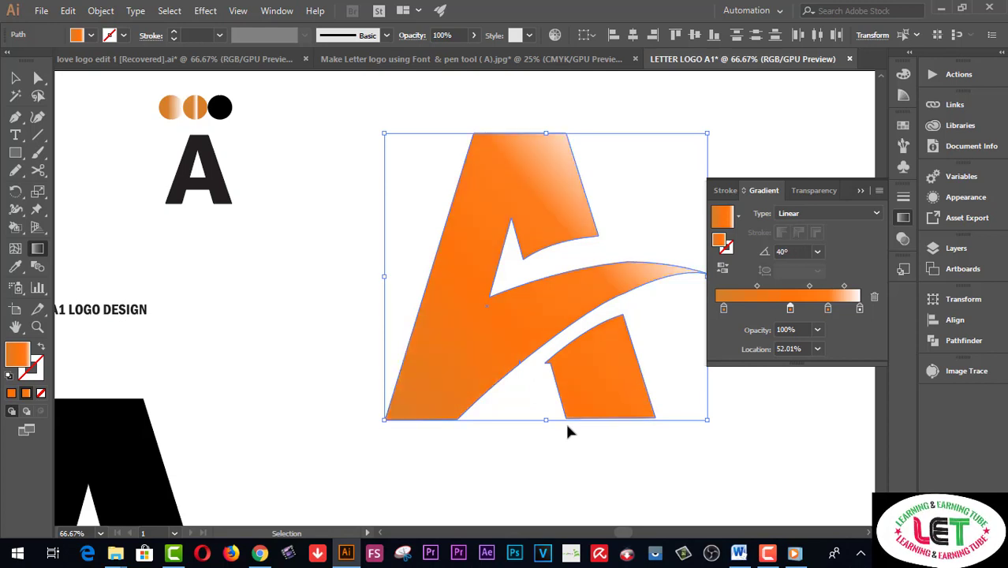
pyautogui.press('g')
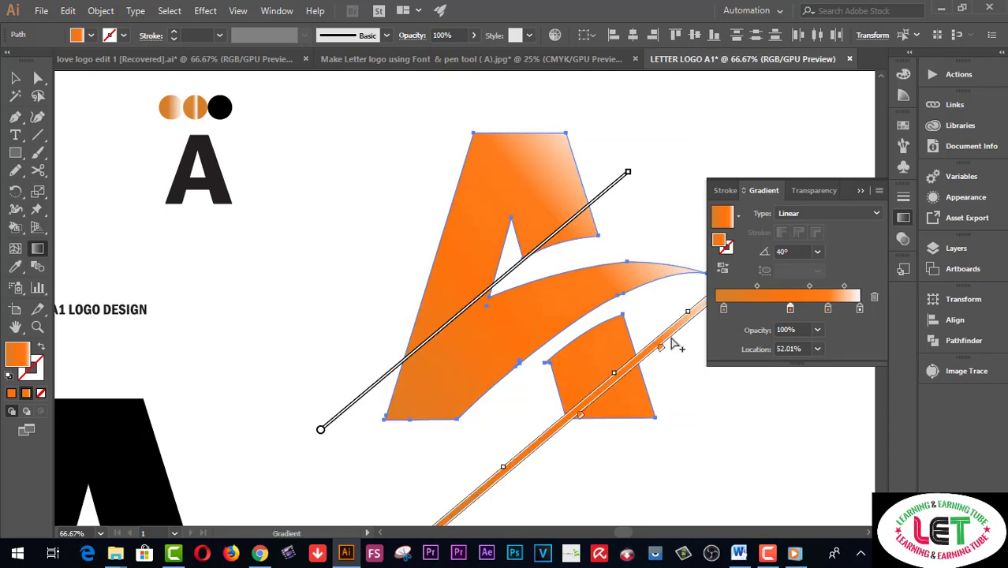
pyautogui.moveTo(671, 338)
pyautogui.mouseDown()
pyautogui.moveTo(572, 225)
pyautogui.moveTo(529, 253)
pyautogui.moveTo(563, 227)
pyautogui.mouseUp()
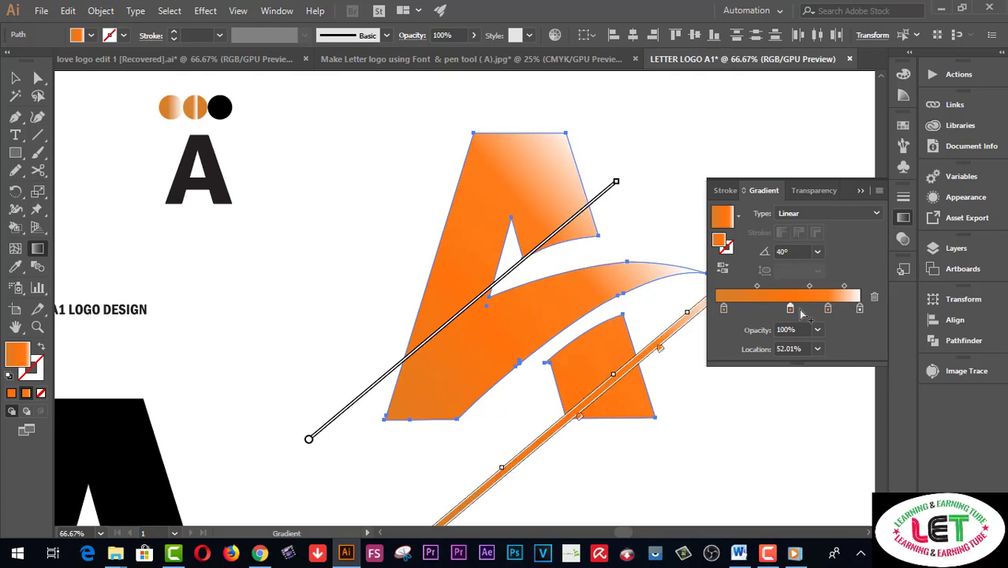
# - Adjust the gradient's colour stops until the A reads as nearly solid orange
pyautogui.moveTo(827, 308); pyautogui.dragTo(843, 308)
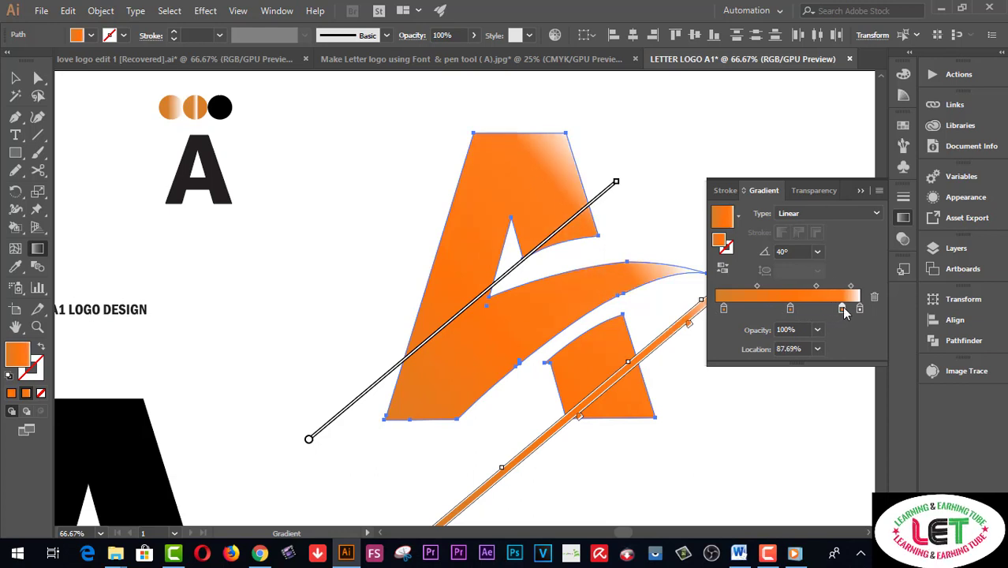
pyautogui.moveTo(790, 308)
pyautogui.mouseDown()
pyautogui.moveTo(766, 308)
pyautogui.moveTo(800, 309)
pyautogui.mouseUp()
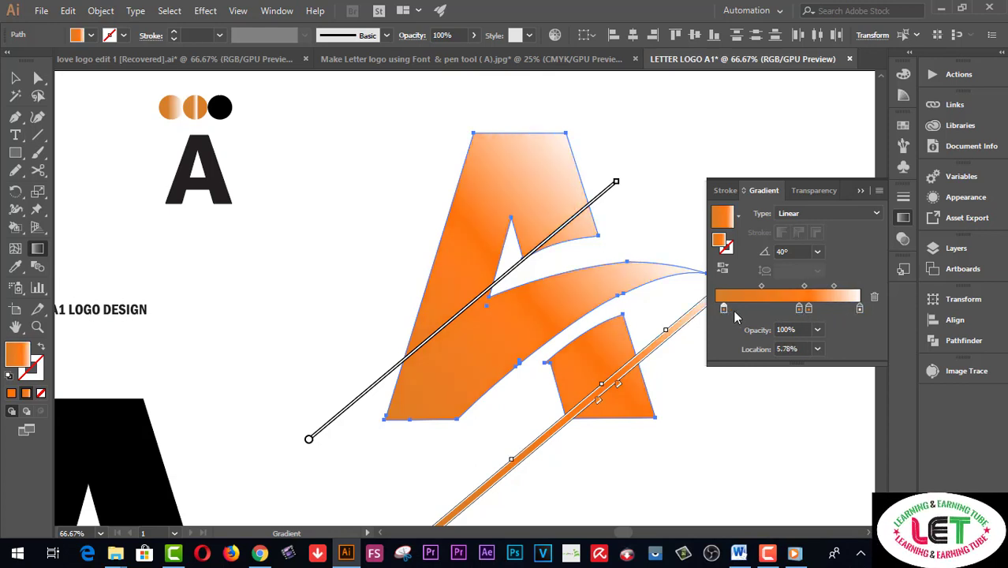
pyautogui.moveTo(723, 308)
pyautogui.mouseDown()
pyautogui.moveTo(792, 308)
pyautogui.moveTo(720, 308)
pyautogui.mouseUp()
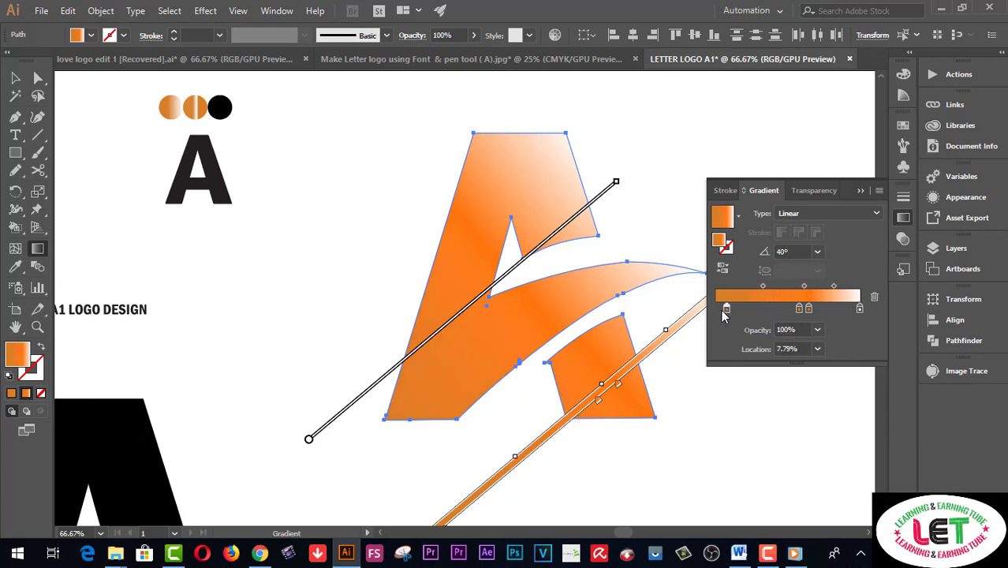
pyautogui.moveTo(808, 308); pyautogui.dragTo(860, 309)
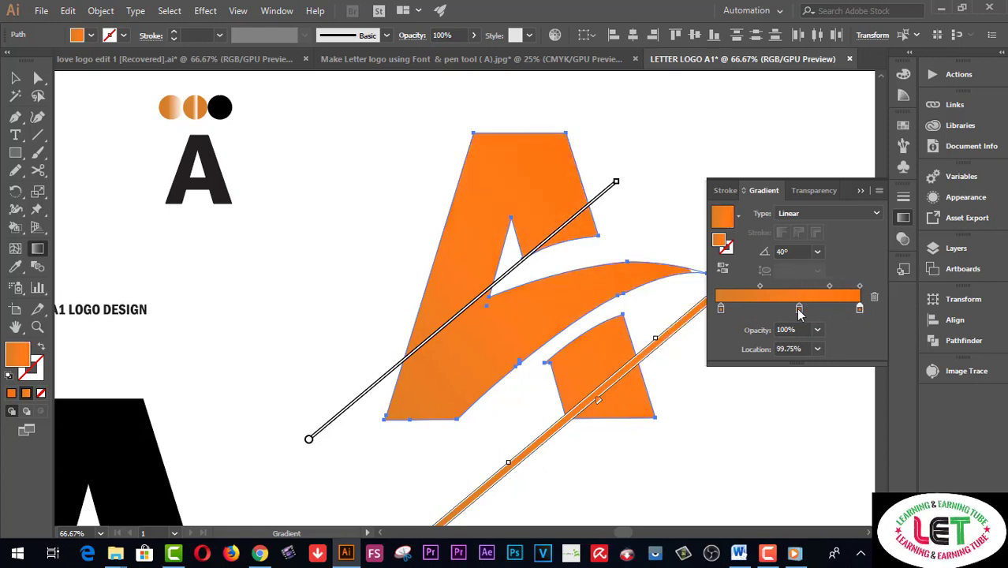
pyautogui.moveTo(799, 308); pyautogui.dragTo(824, 308)
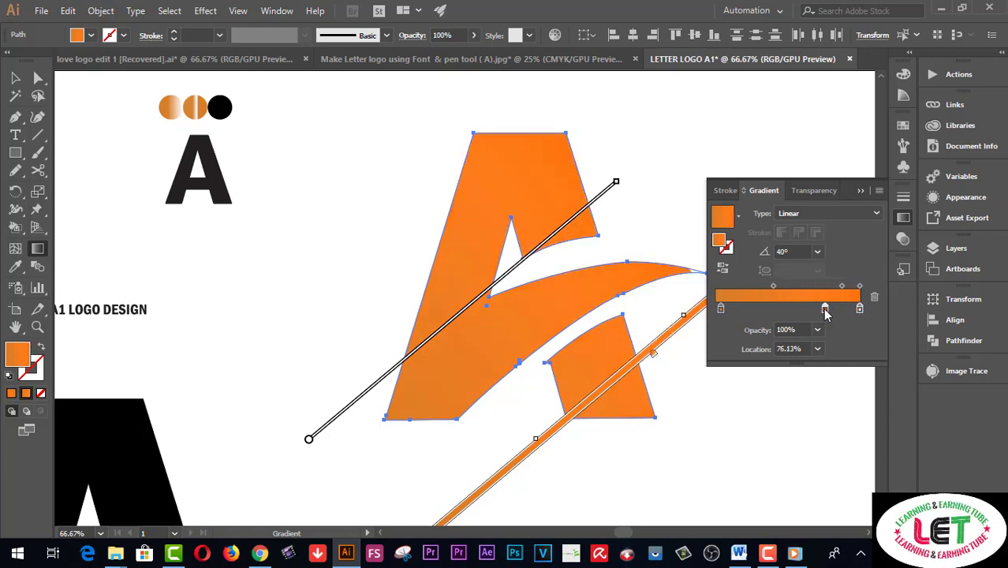
pyautogui.moveTo(825, 309)
pyautogui.mouseDown()
pyautogui.moveTo(718, 308)
pyautogui.moveTo(826, 308)
pyautogui.mouseUp()
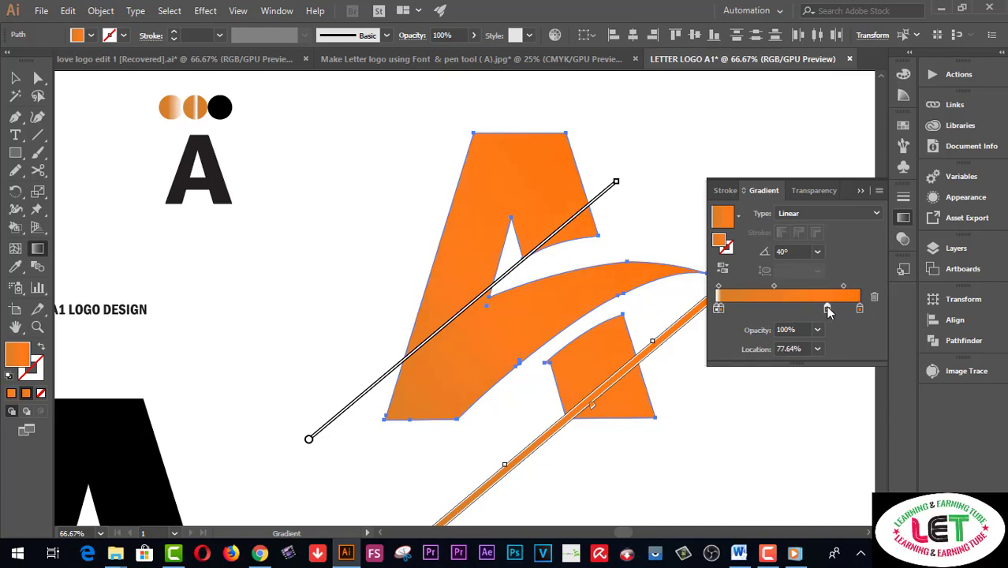
pyautogui.moveTo(719, 308); pyautogui.dragTo(787, 308)
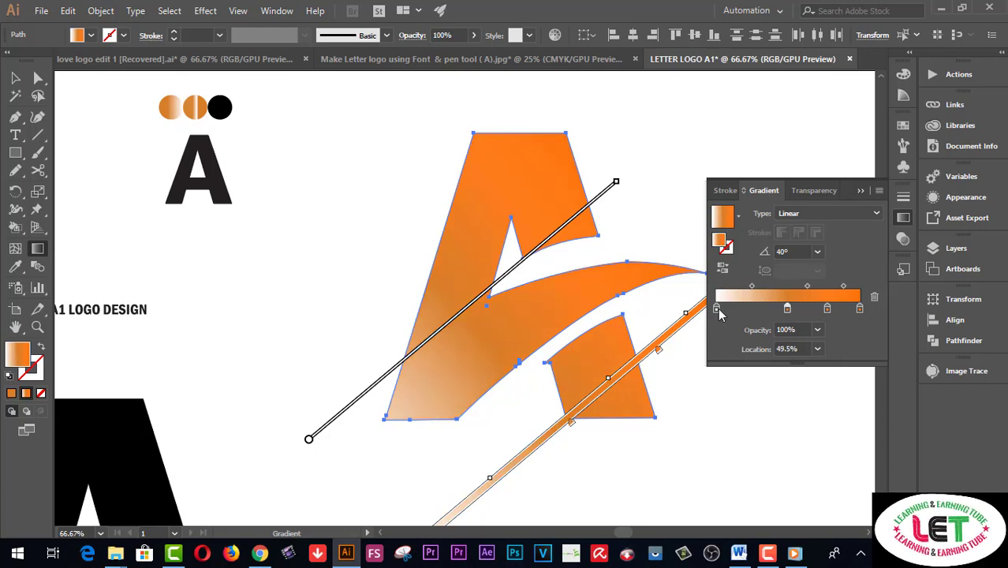
pyautogui.moveTo(716, 309)
pyautogui.mouseDown()
pyautogui.moveTo(748, 308)
pyautogui.moveTo(715, 309)
pyautogui.mouseUp()
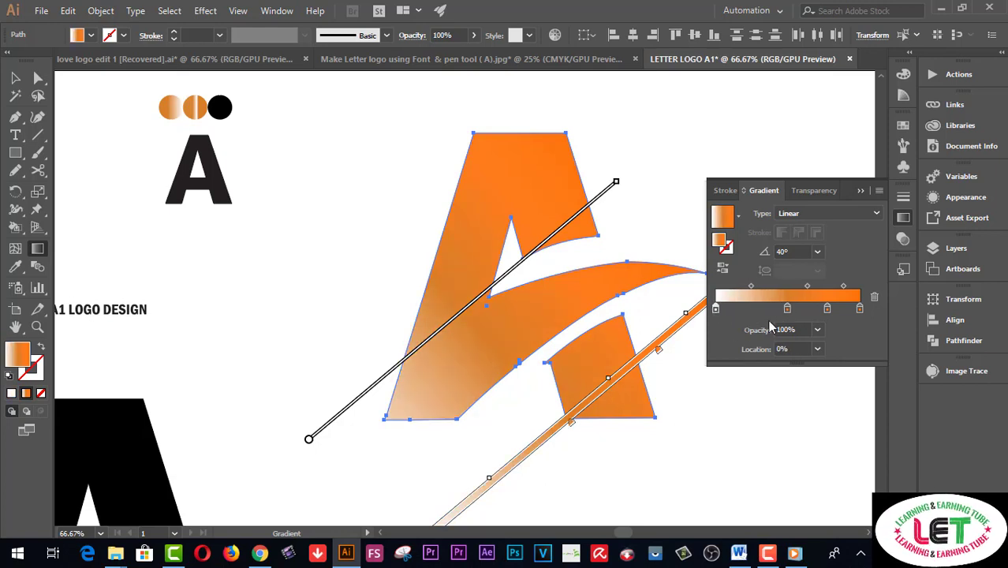
pyautogui.moveTo(787, 308); pyautogui.dragTo(717, 310)
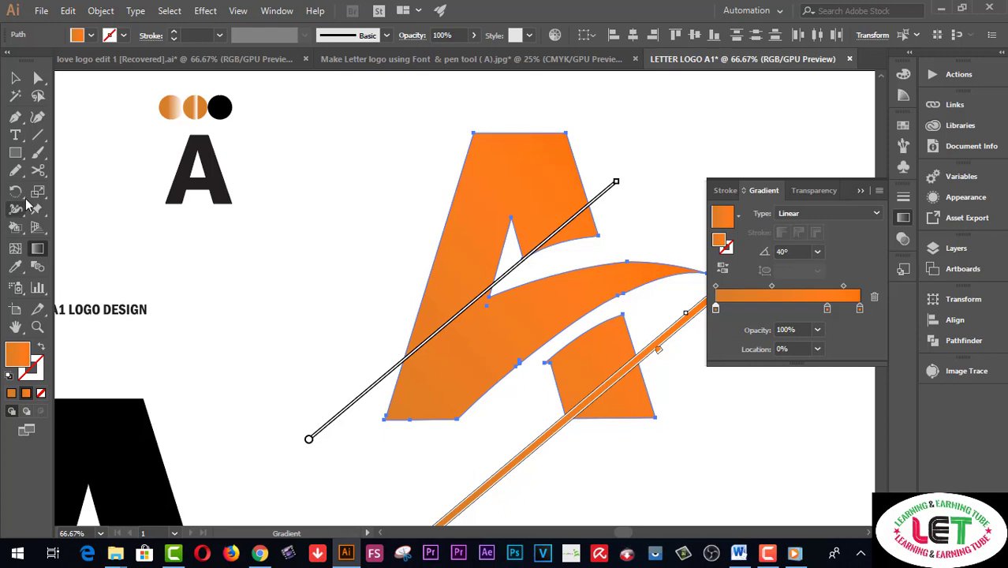
# - Deselect the orange A and zoom out to 50% to show the whole artboard
pyautogui.click(15, 77)
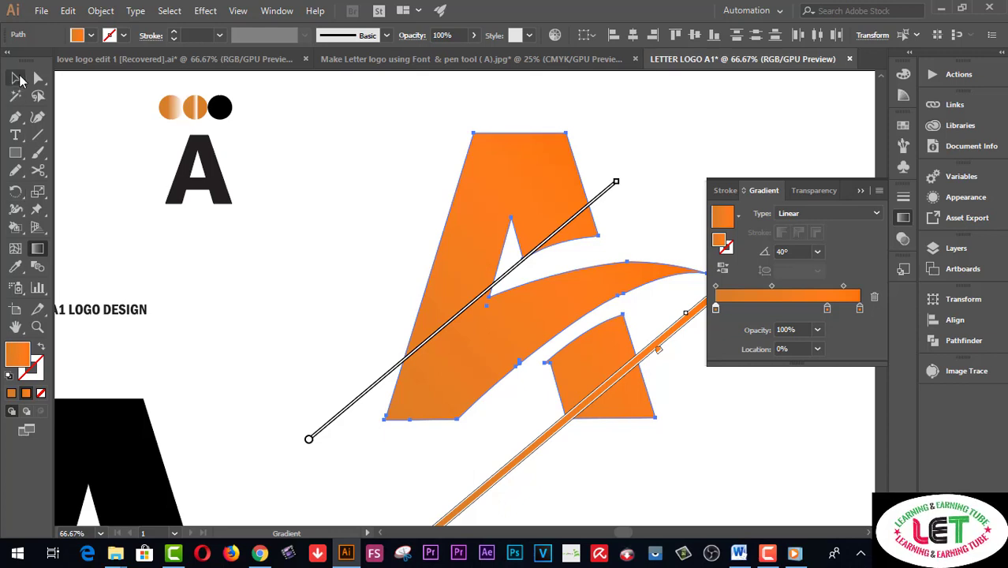
pyautogui.click(360, 235)
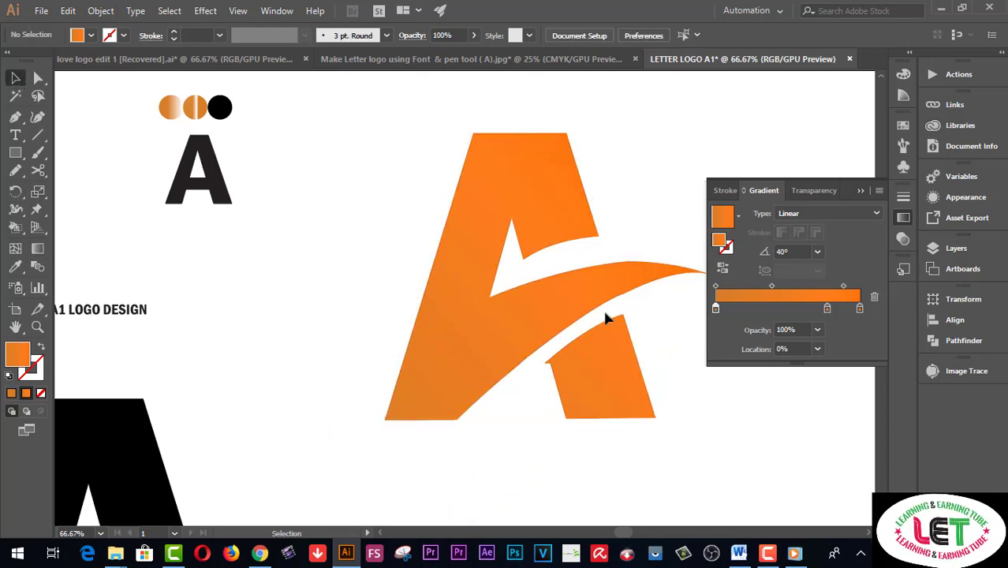
pyautogui.keyDown('ctrl'); pyautogui.keyDown('alt'); pyautogui.click(551, 303); pyautogui.keyUp('alt'); pyautogui.keyUp('ctrl')
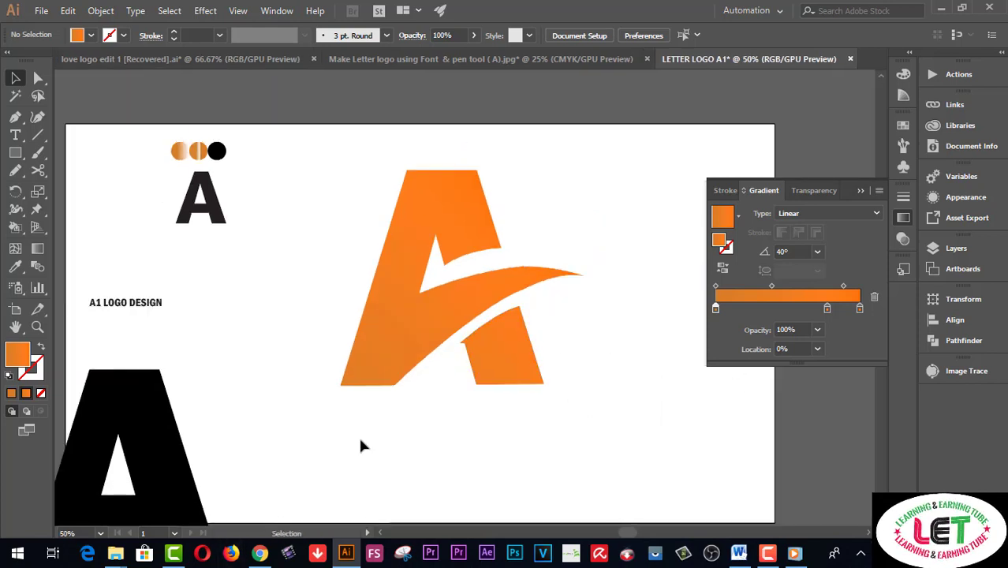
# - Delete both the large and the small black reference A letters
pyautogui.click(440, 240)
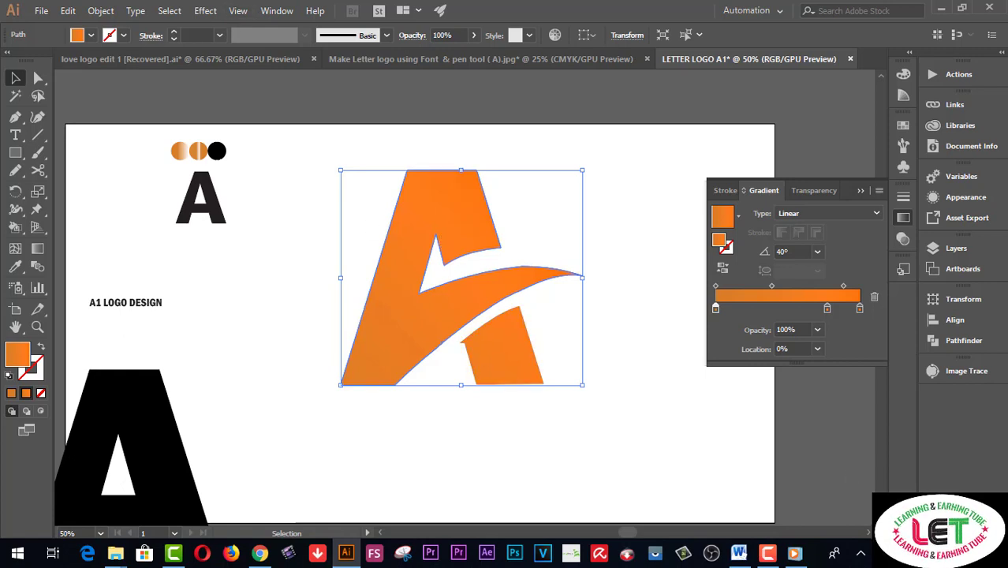
pyautogui.scroll(-2, 582, 361)
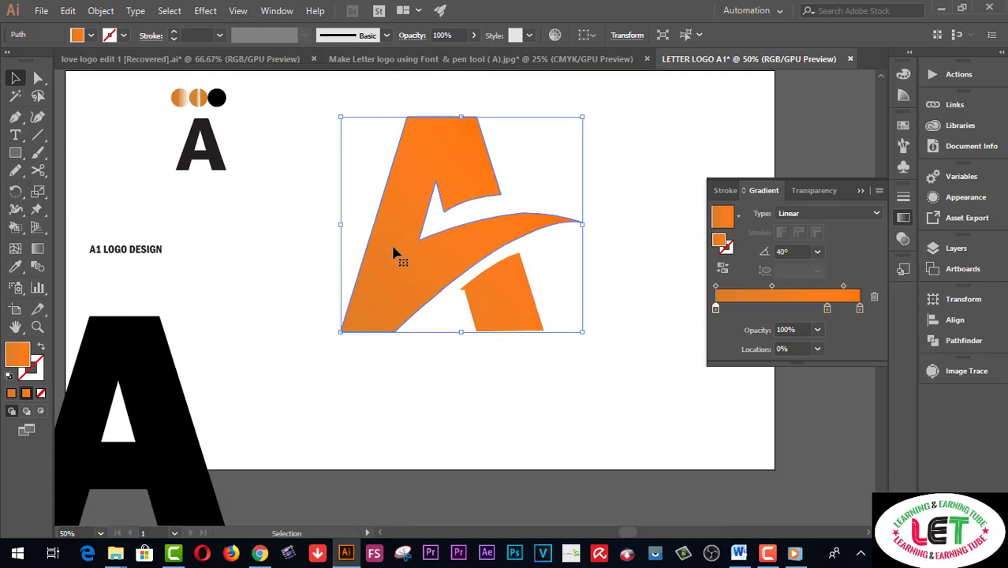
pyautogui.click(135, 391)
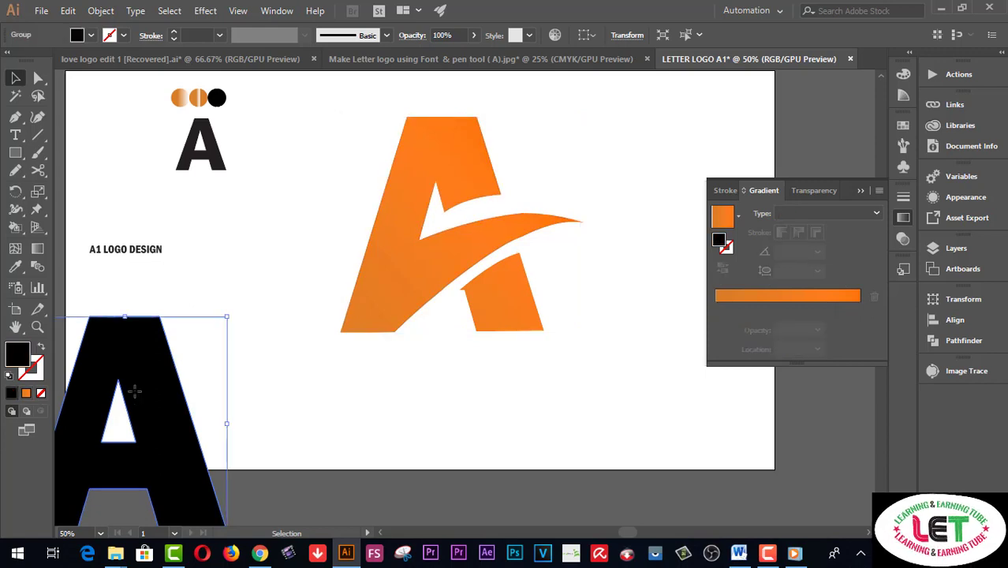
pyautogui.press('Delete')
pyautogui.moveTo(219, 185); pyautogui.dragTo(135, 125)
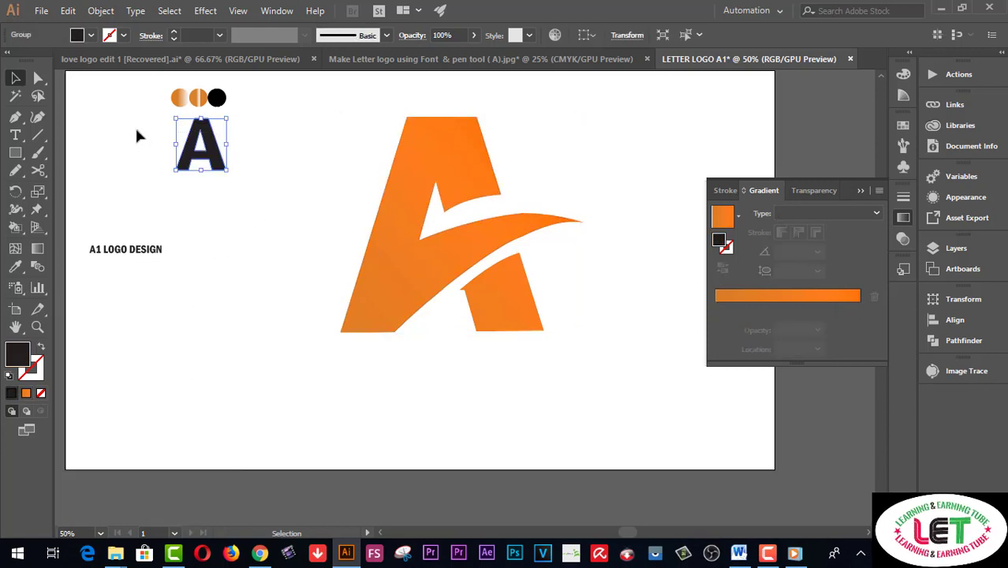
pyautogui.press('Delete')
# - Alt-drag a copy of the orange A to the artboard's lower left, then reselect the original
pyautogui.click(455, 170)
pyautogui.moveTo(454, 169); pyautogui.dragTo(185, 364)
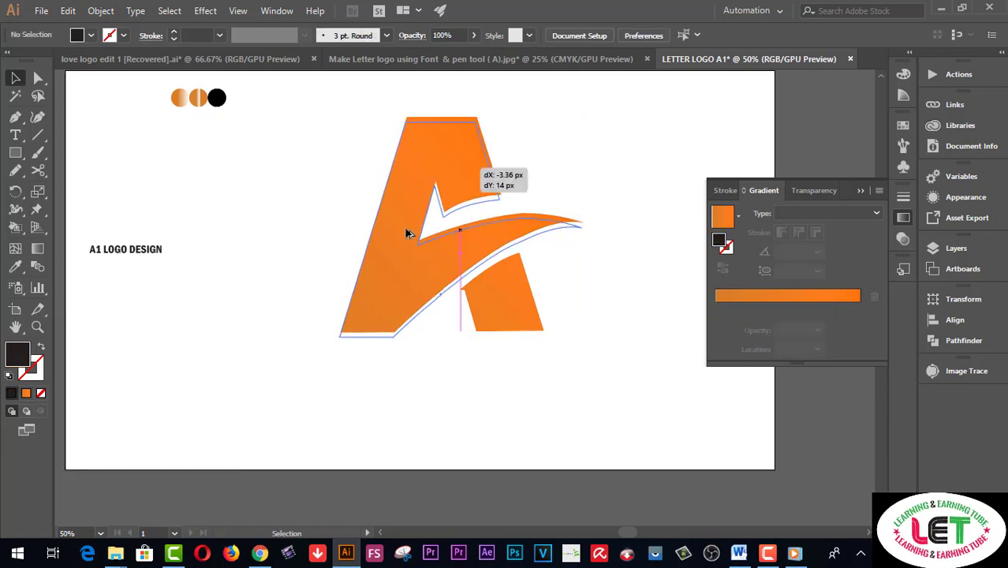
pyautogui.click(460, 255)
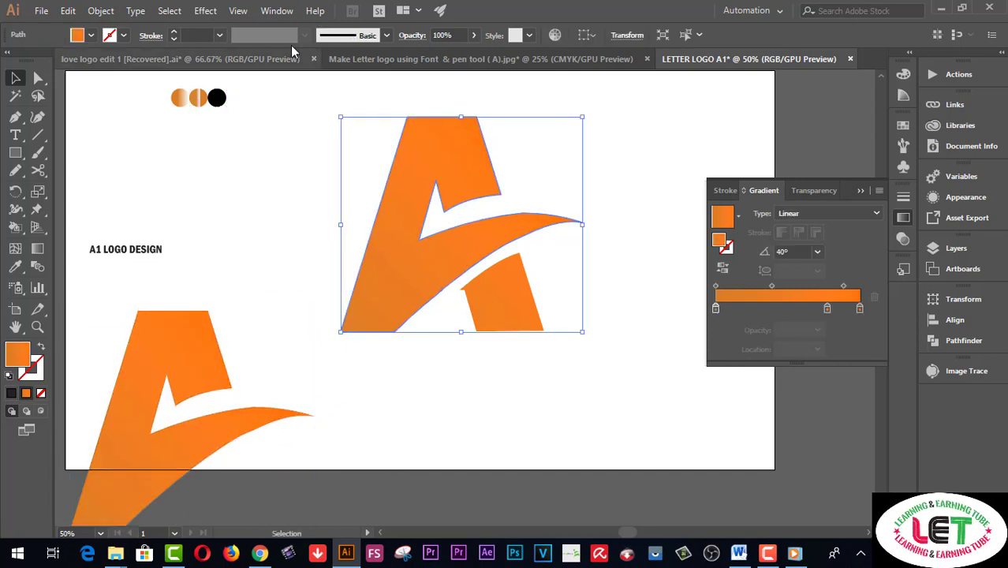
pyautogui.click(170, 12)
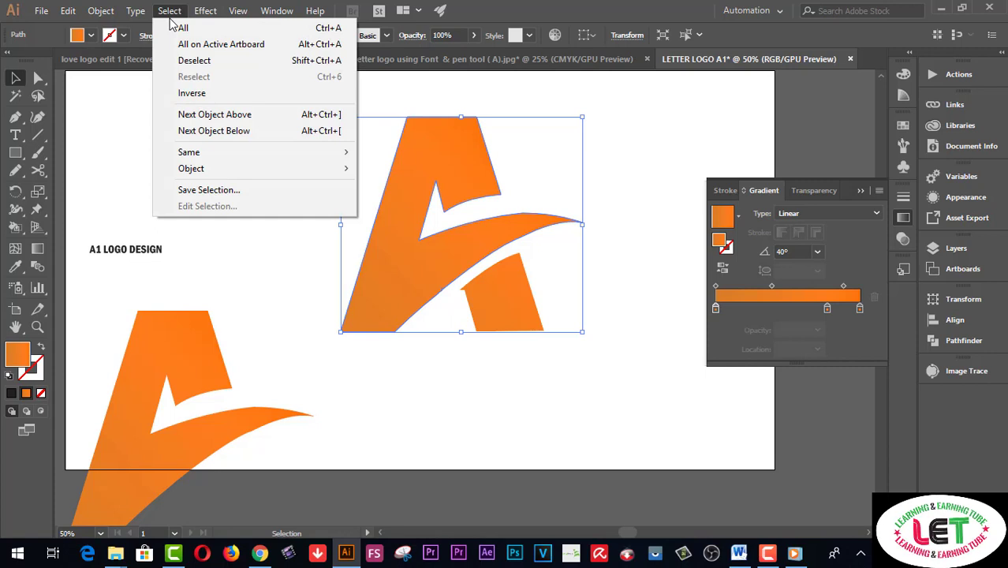
pyautogui.moveTo(224, 178)
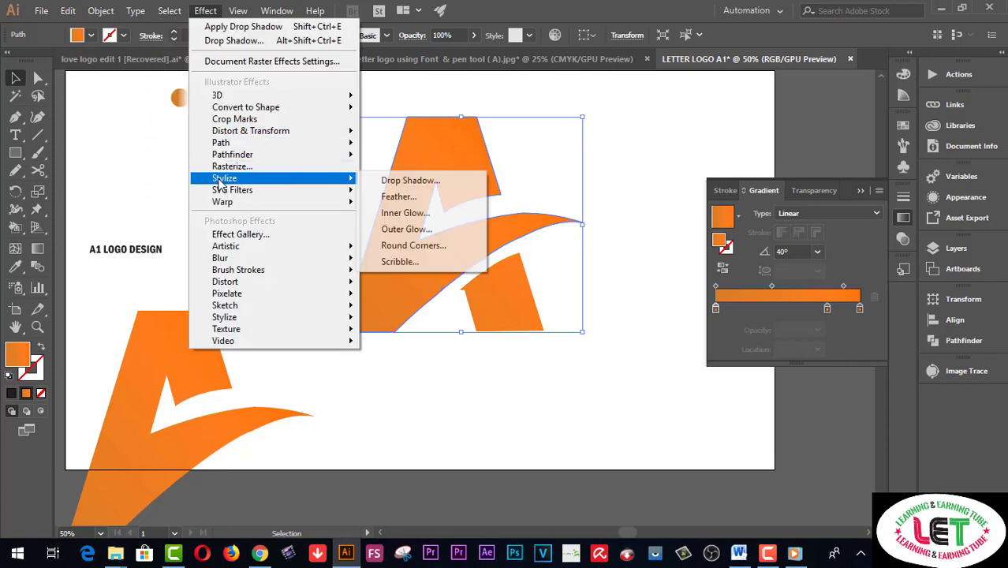
# - Preview a grey A3A0A0 Multiply drop shadow on the orange A: 75% opacity, 11 px blur
pyautogui.click(393, 181)
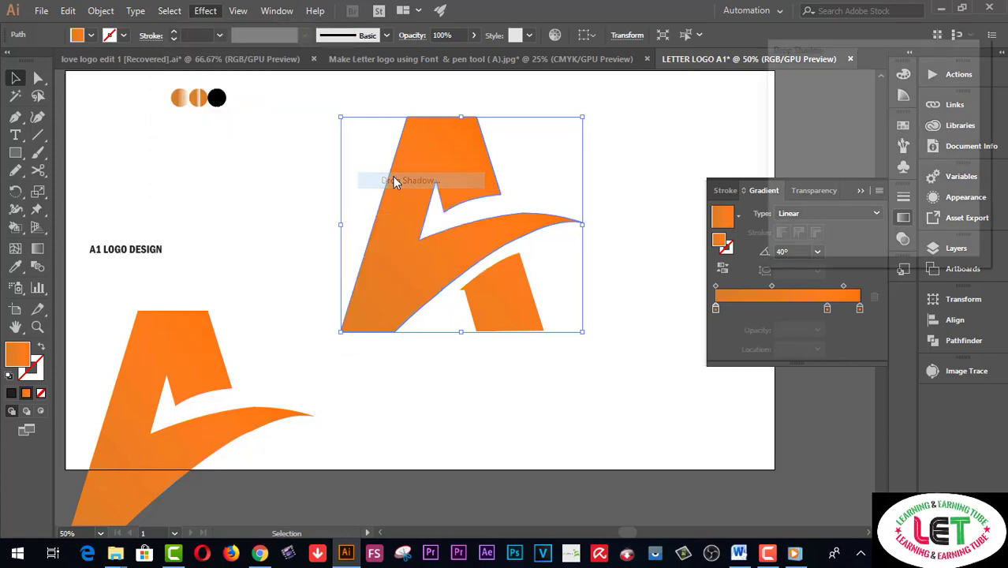
pyautogui.click(781, 229)
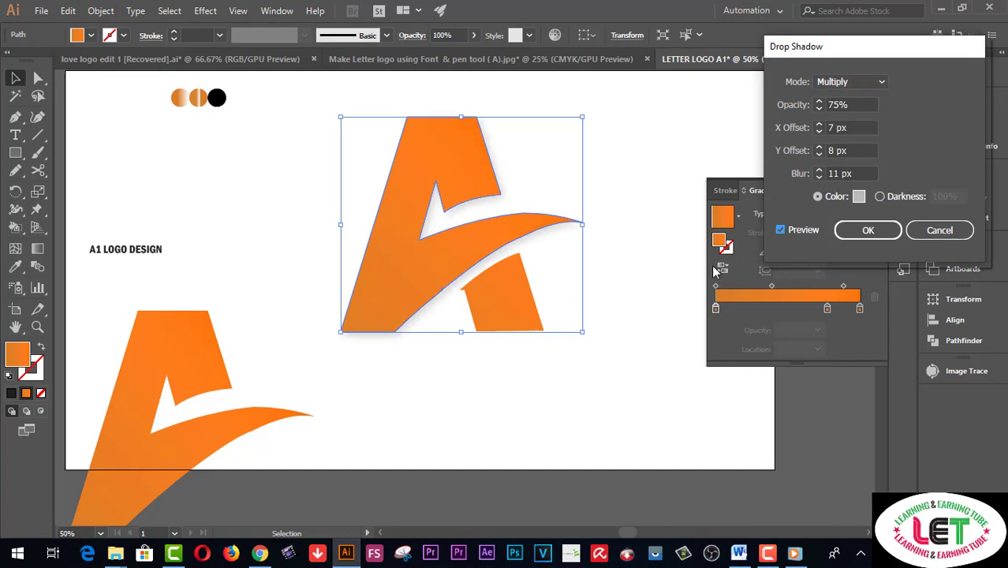
pyautogui.click(859, 197)
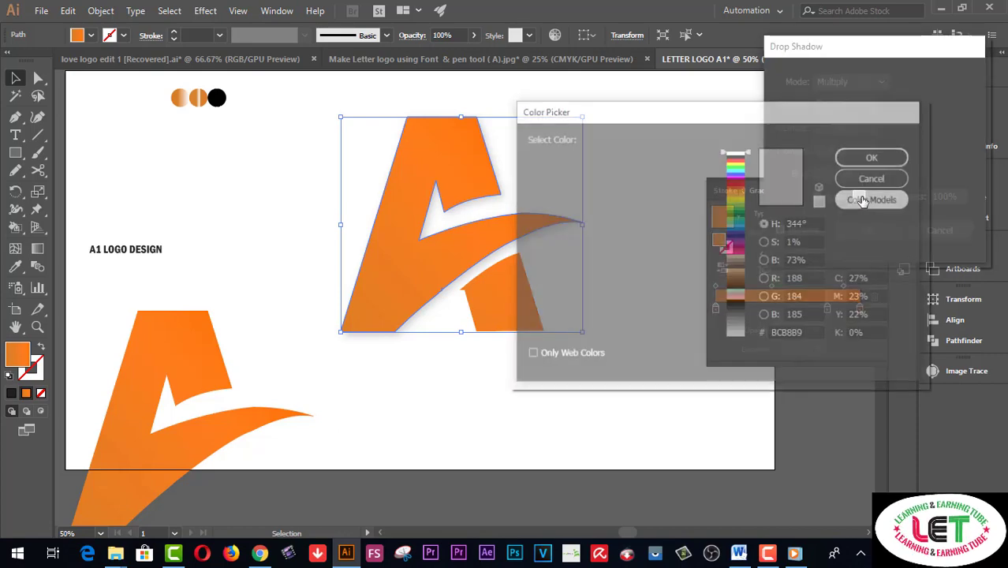
pyautogui.moveTo(704, 119); pyautogui.dragTo(602, 229)
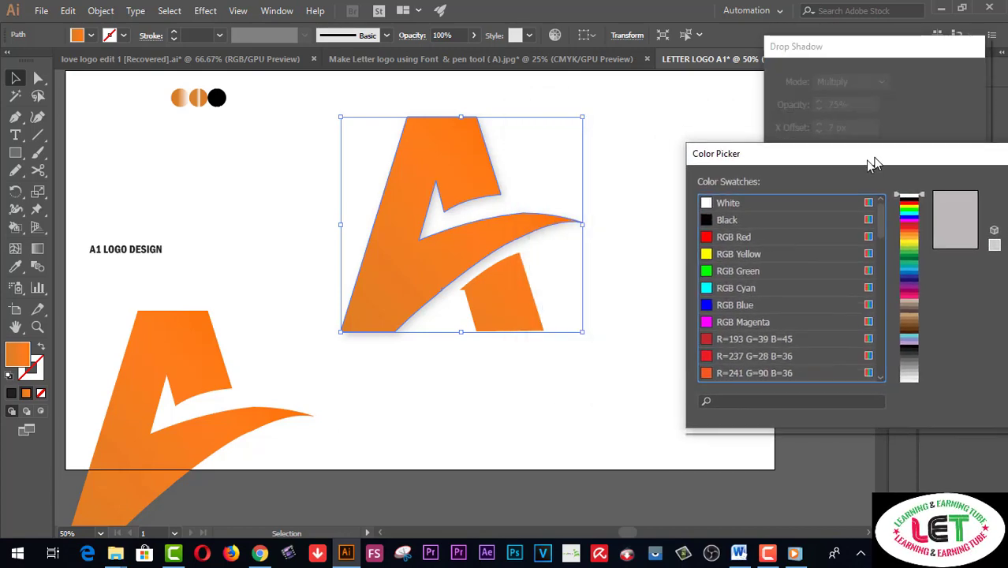
pyautogui.click(769, 289)
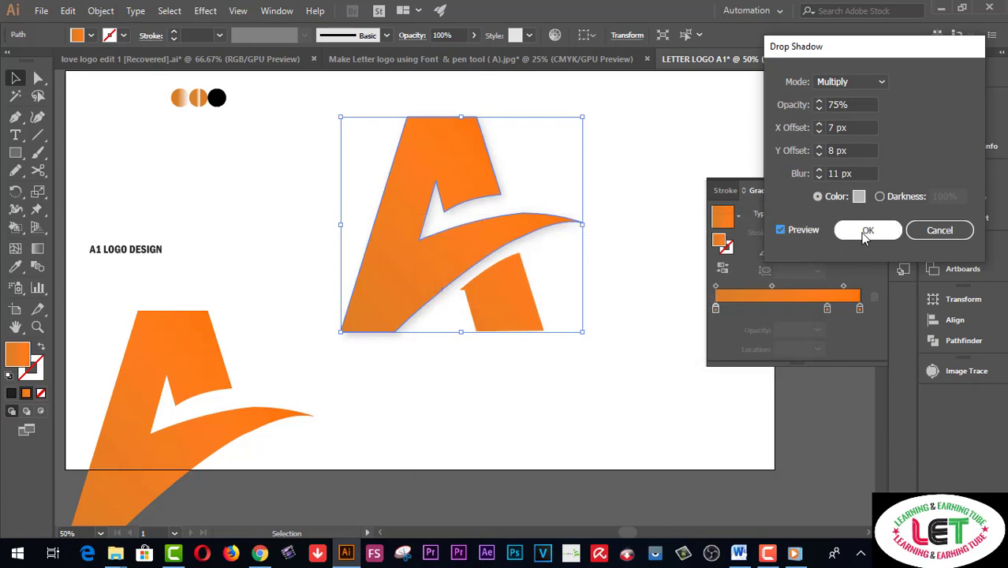
pyautogui.click(859, 197)
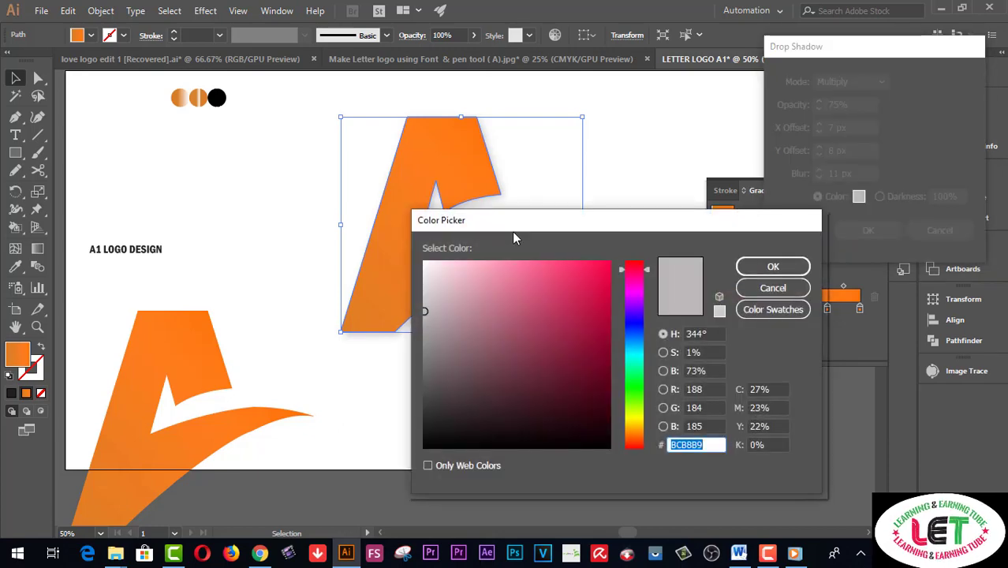
pyautogui.moveTo(513, 224)
pyautogui.mouseDown()
pyautogui.moveTo(647, 189)
pyautogui.moveTo(692, 165)
pyautogui.mouseUp()
pyautogui.moveTo(627, 284); pyautogui.dragTo(605, 272)
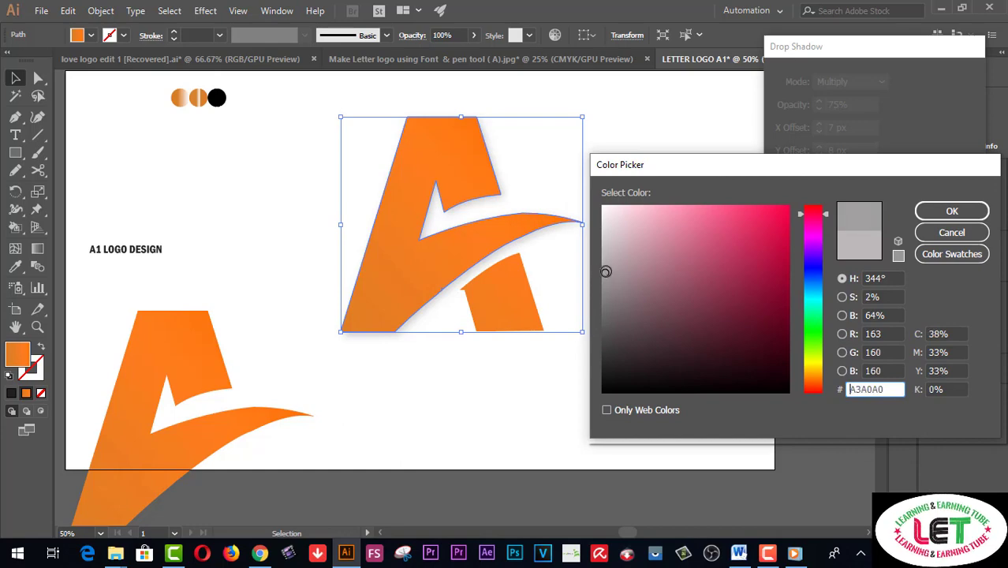
pyautogui.click(923, 213)
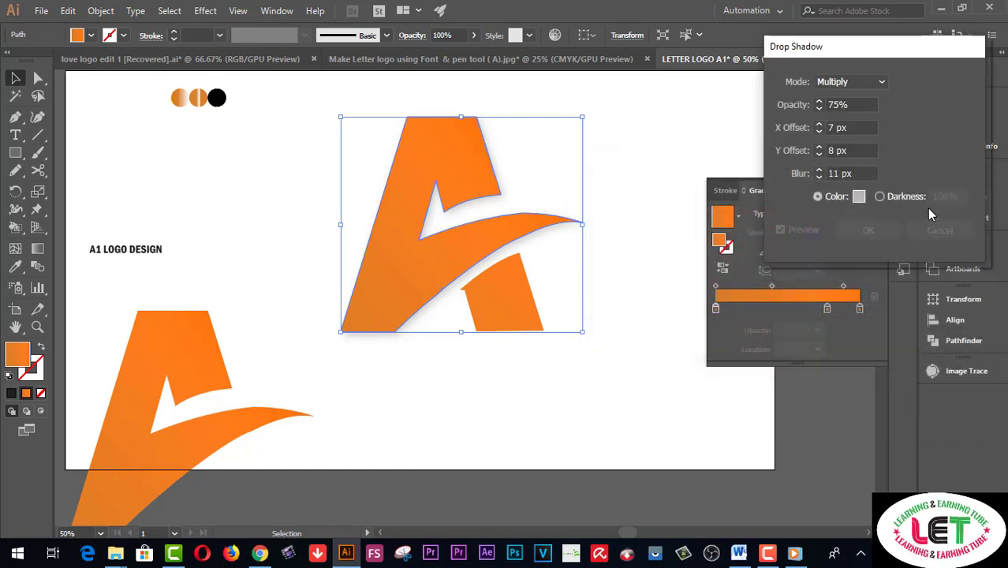
# - Raise the drop shadow blur from 11 px to about 26 px
pyautogui.click(819, 175)
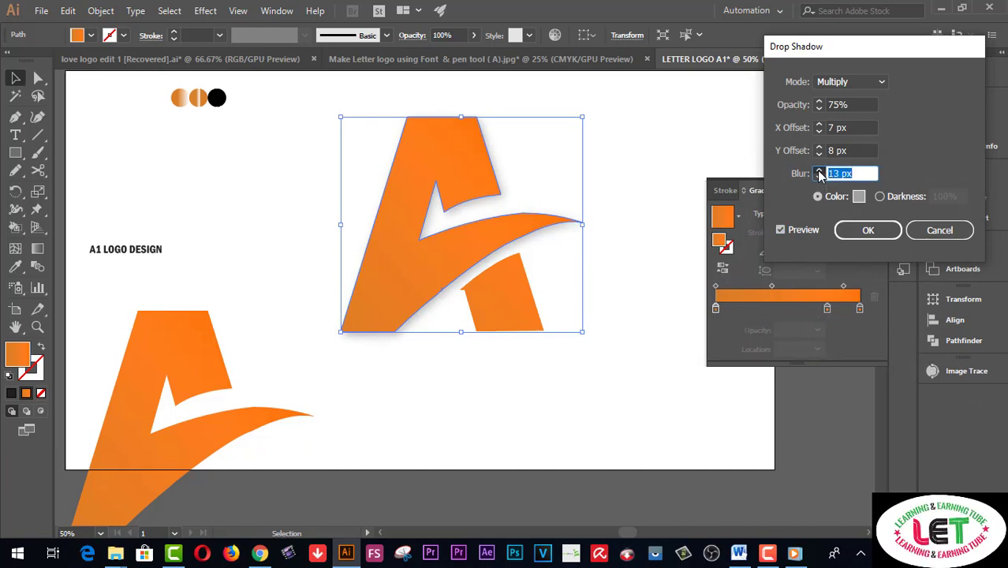
pyautogui.click(819, 171)
pyautogui.click(819, 170)
pyautogui.click(819, 170)
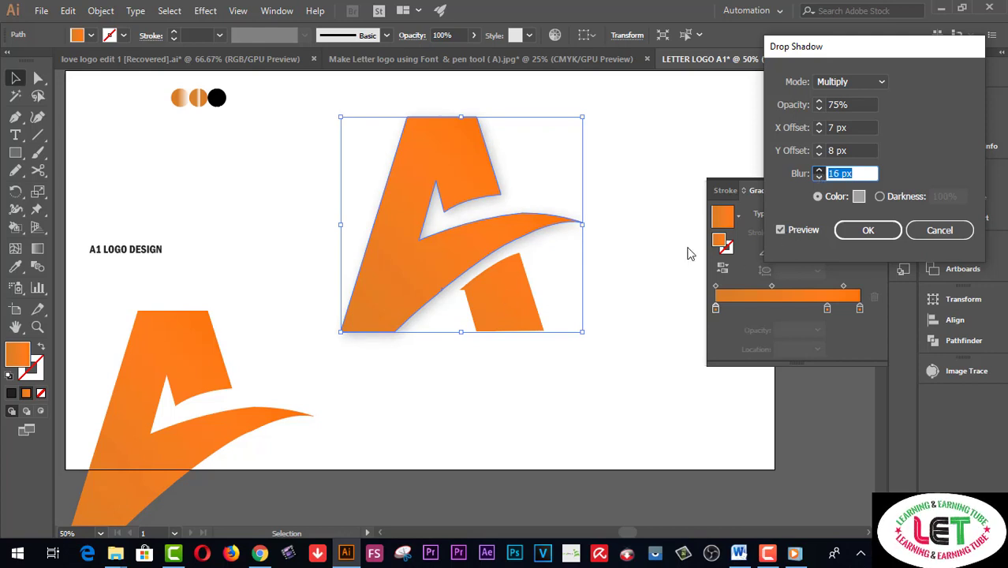
pyautogui.click(819, 172)
pyautogui.click(819, 172)
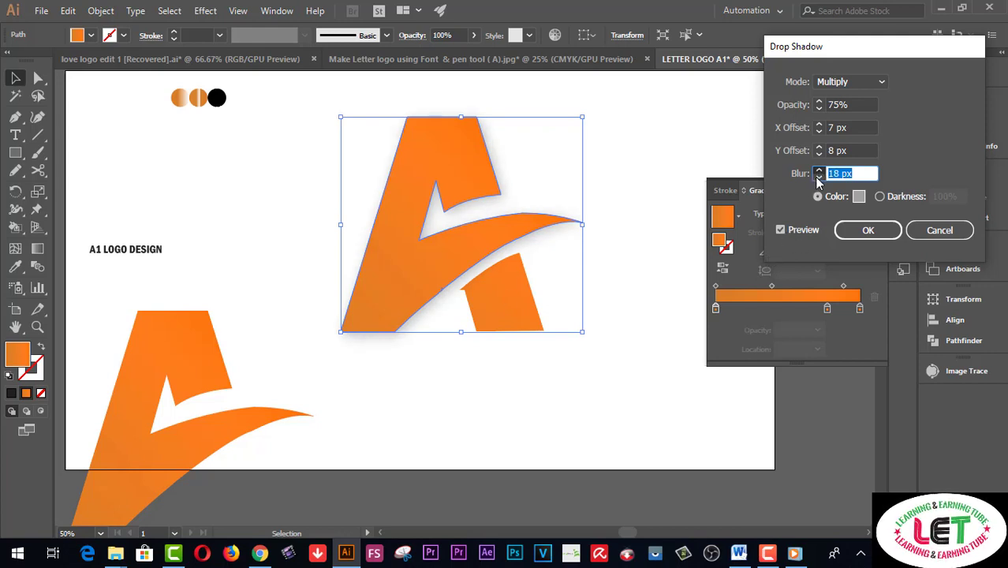
pyautogui.click(819, 171)
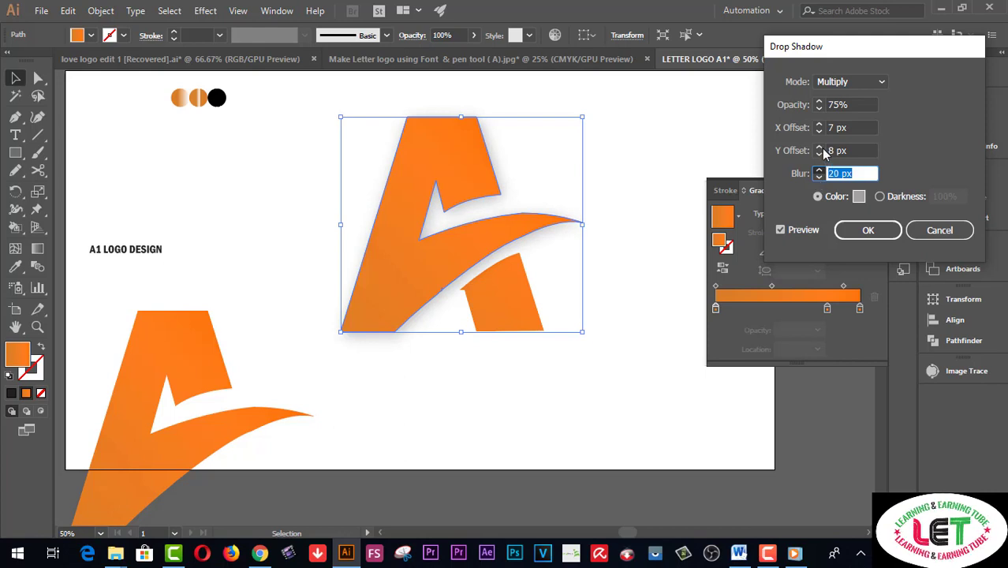
pyautogui.press('Up')
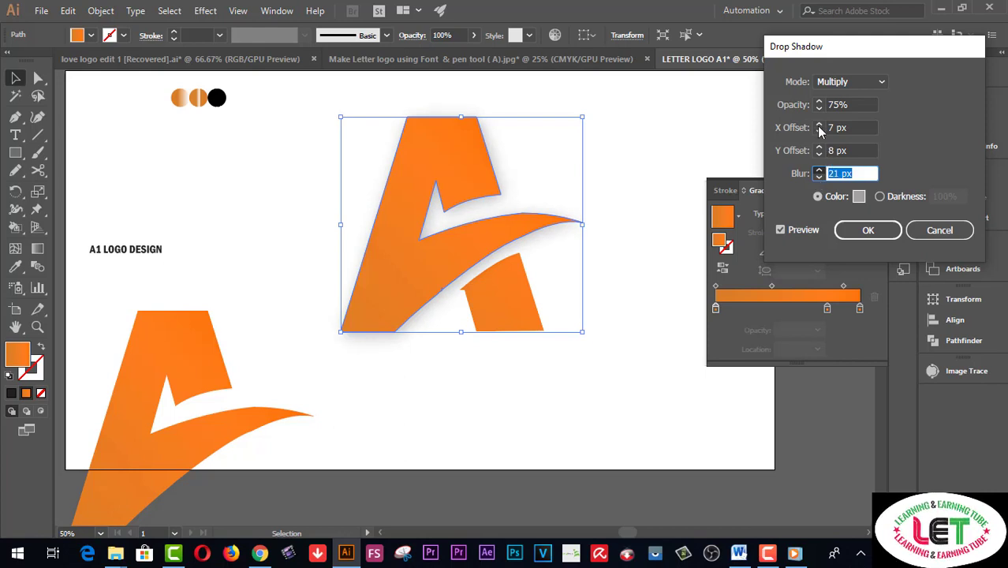
pyautogui.press('Up')
pyautogui.press('Up')
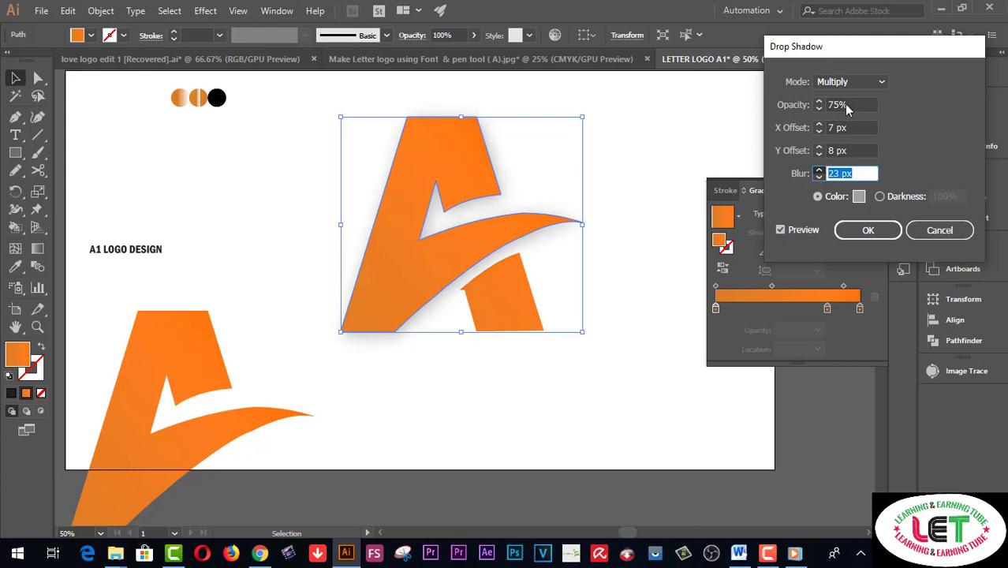
pyautogui.press('Up')
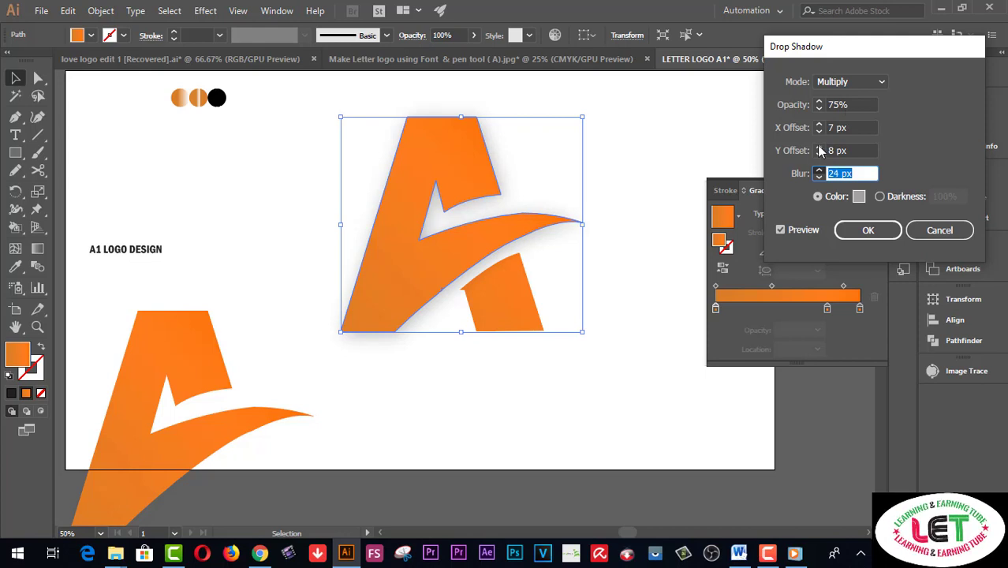
pyautogui.press('Up')
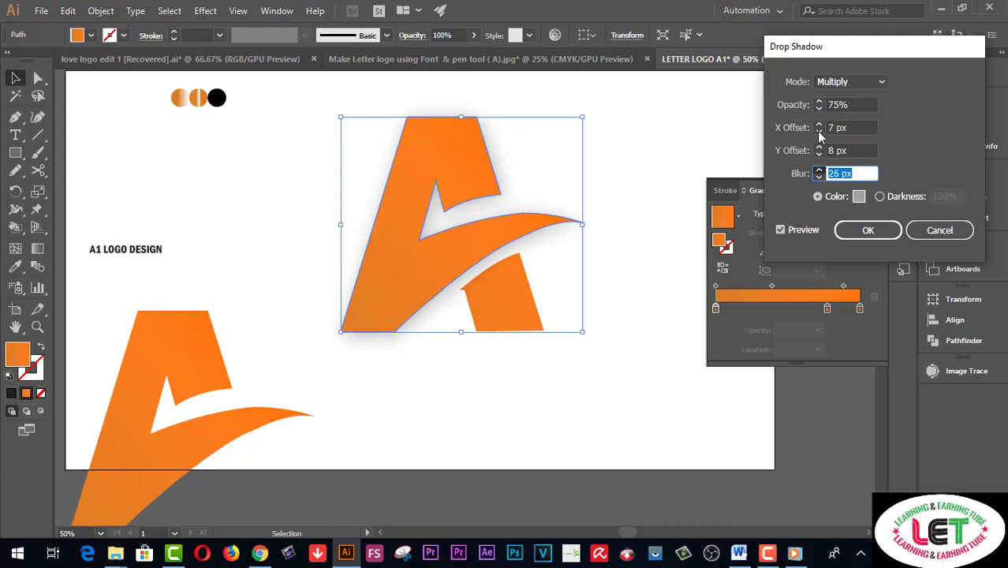
pyautogui.press('Up')
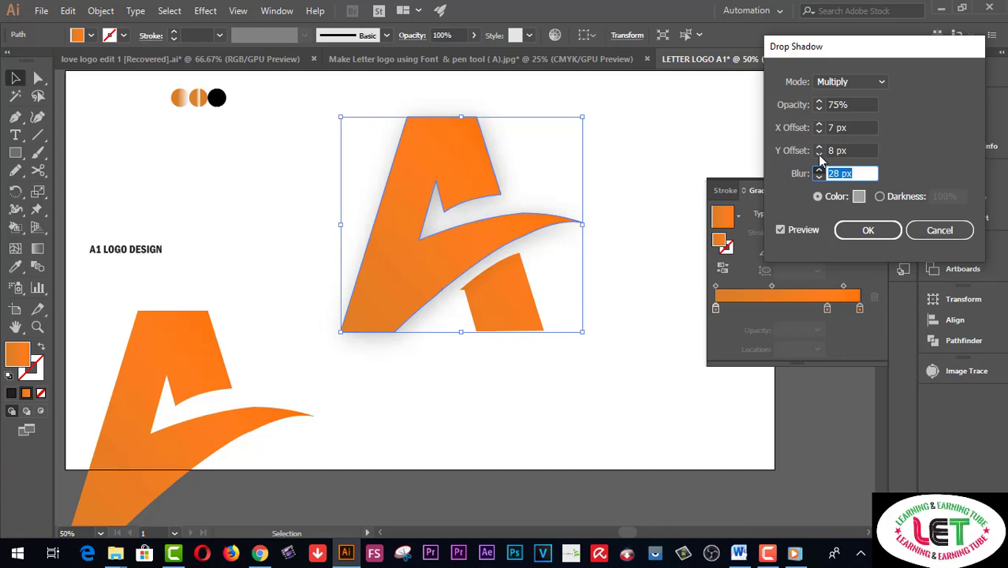
pyautogui.press('Down')
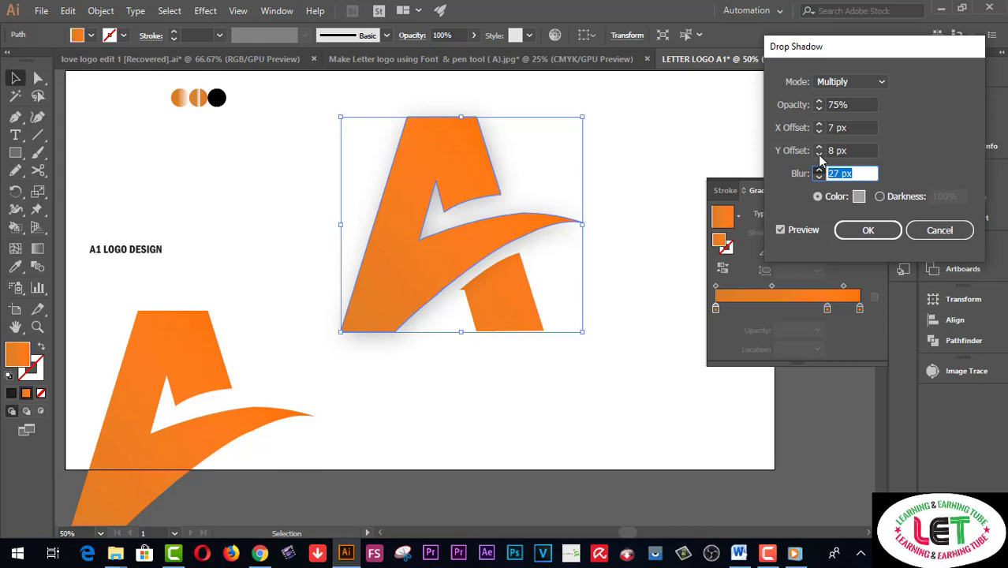
pyautogui.press('Down')
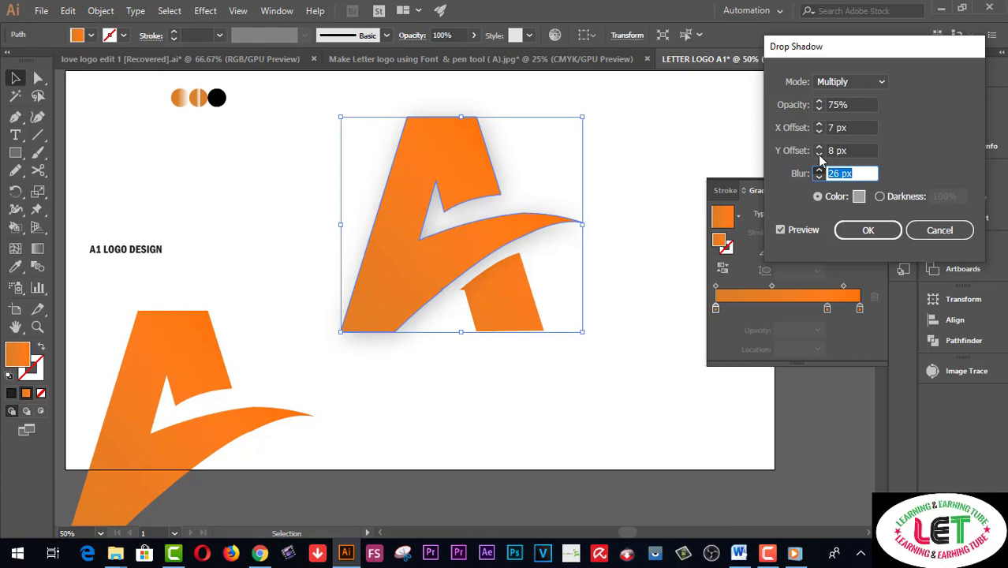
# - Set the shadow blur to 25 px and push the Y offset up to 12 px
pyautogui.press('Down')
pyautogui.hotkey('shift', 'Tab')
pyautogui.press('Up')
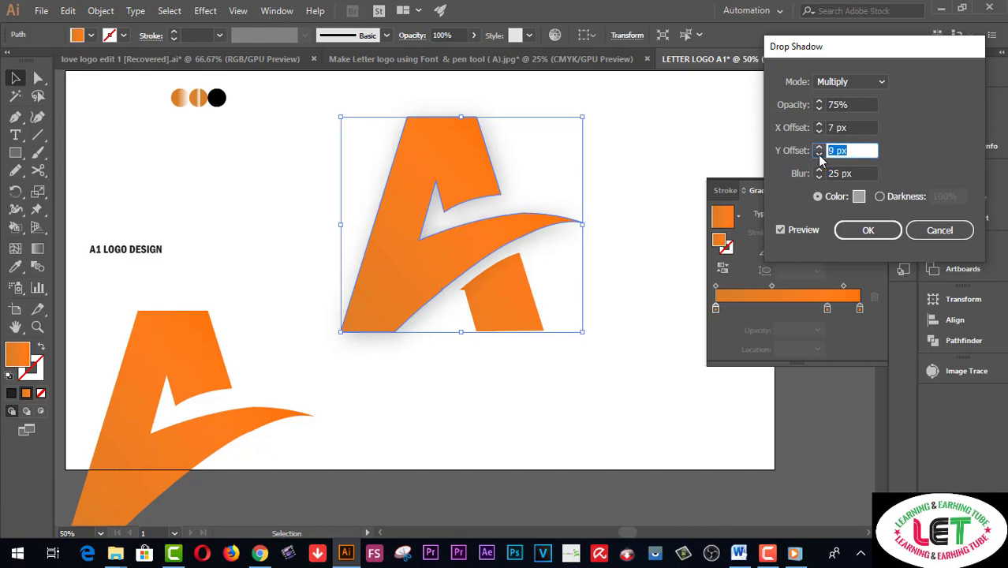
pyautogui.press('Up')
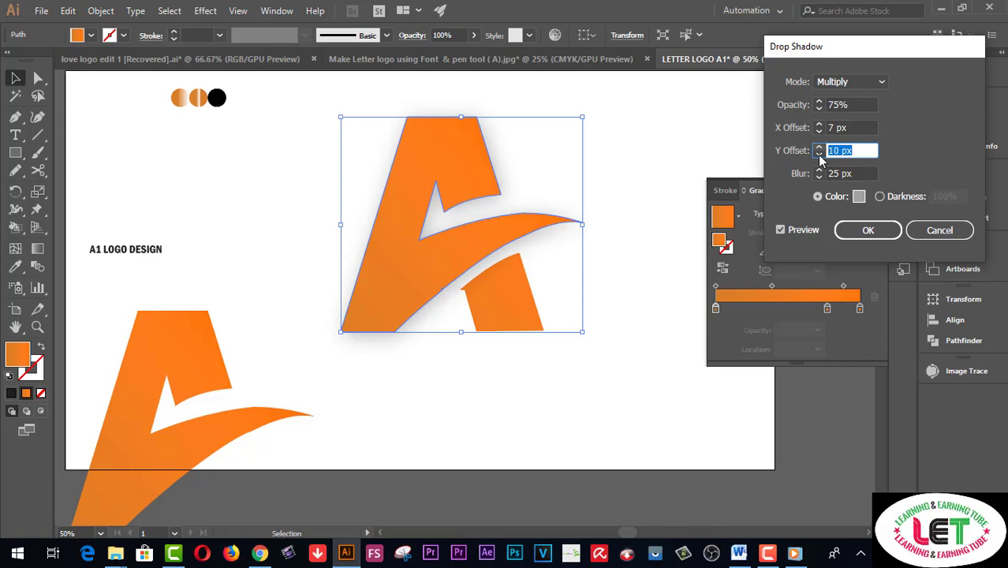
pyautogui.press('Up')
# - Step the shadow's X offset right, then back left down to -5 px
pyautogui.hotkey('shift', 'Tab')
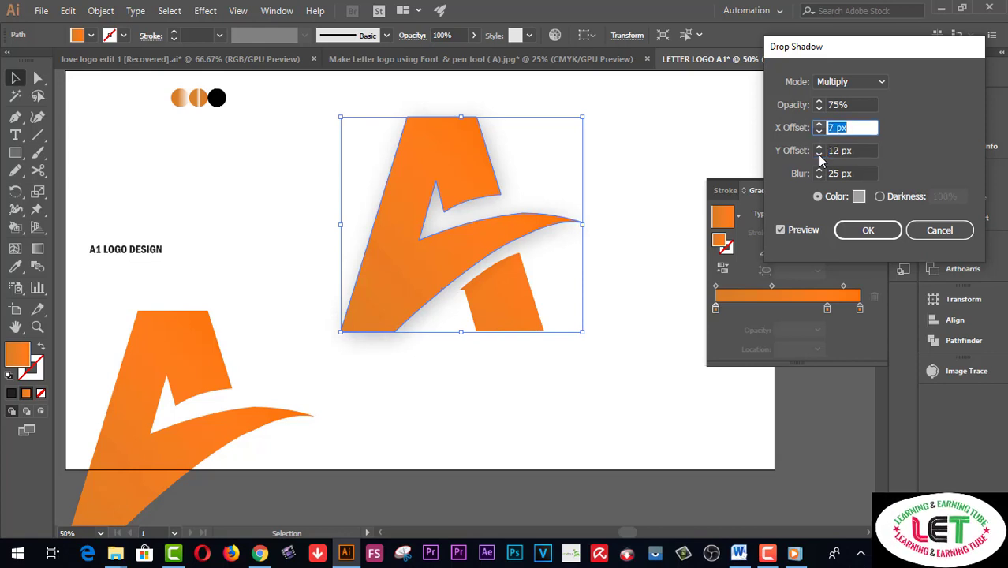
pyautogui.press('Up')
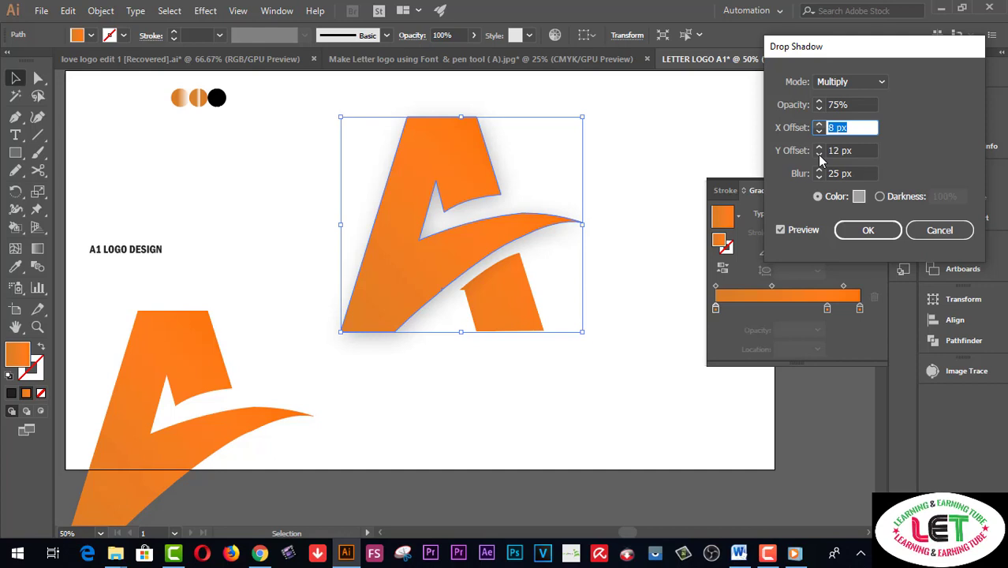
pyautogui.press('Up')
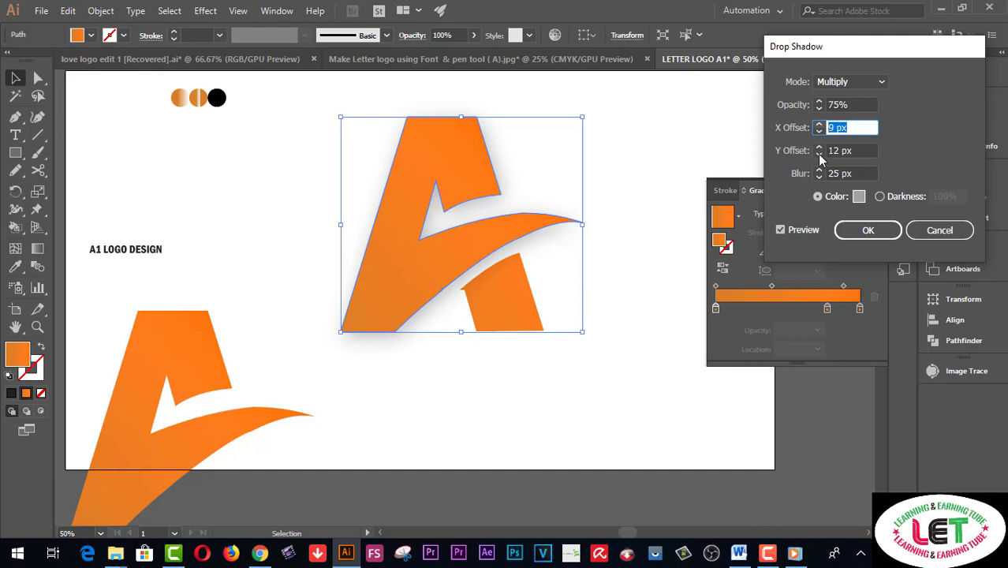
pyautogui.press('Down')
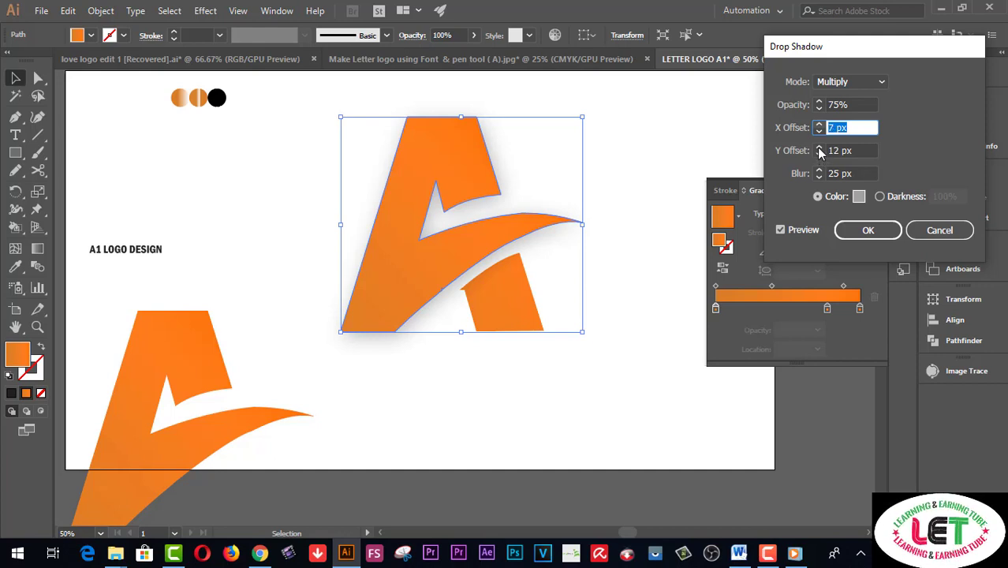
pyautogui.press('Down')
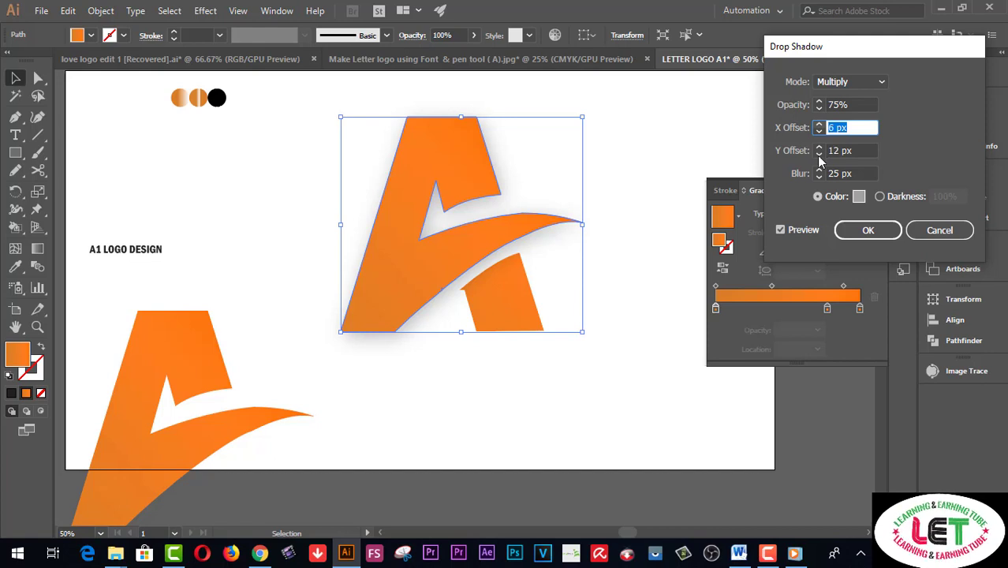
pyautogui.press('Down')
pyautogui.press('Down')
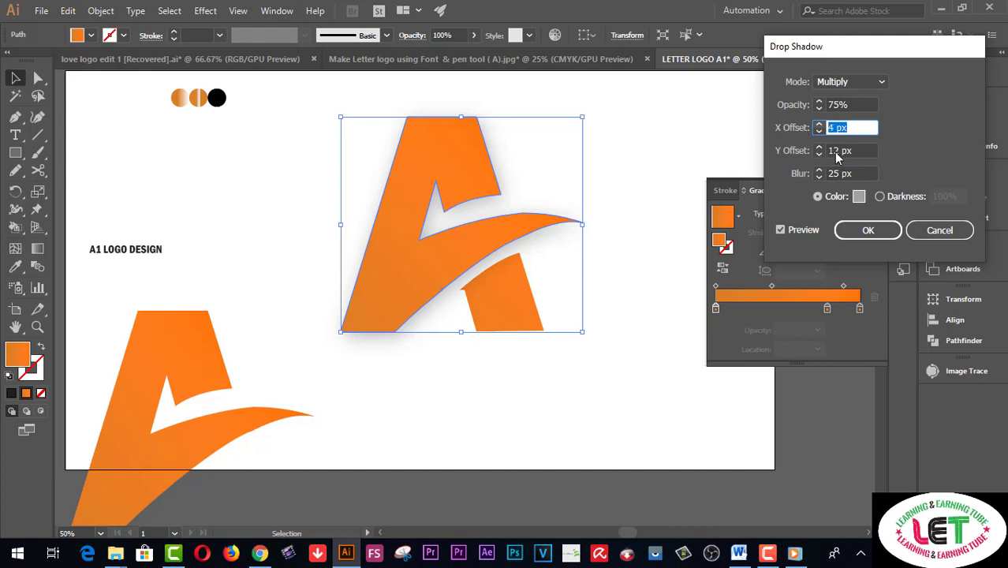
pyautogui.press('Down')
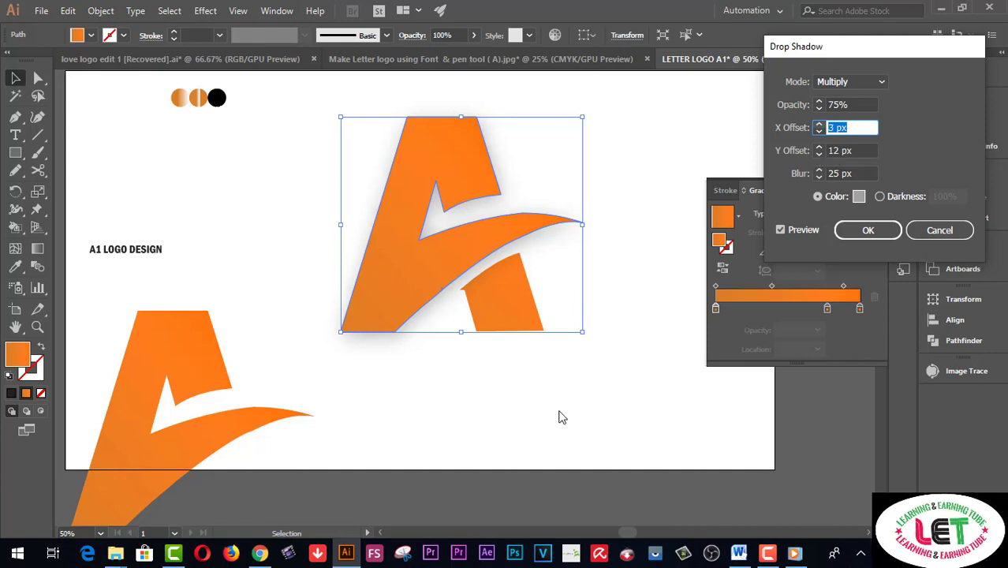
pyautogui.press('Down')
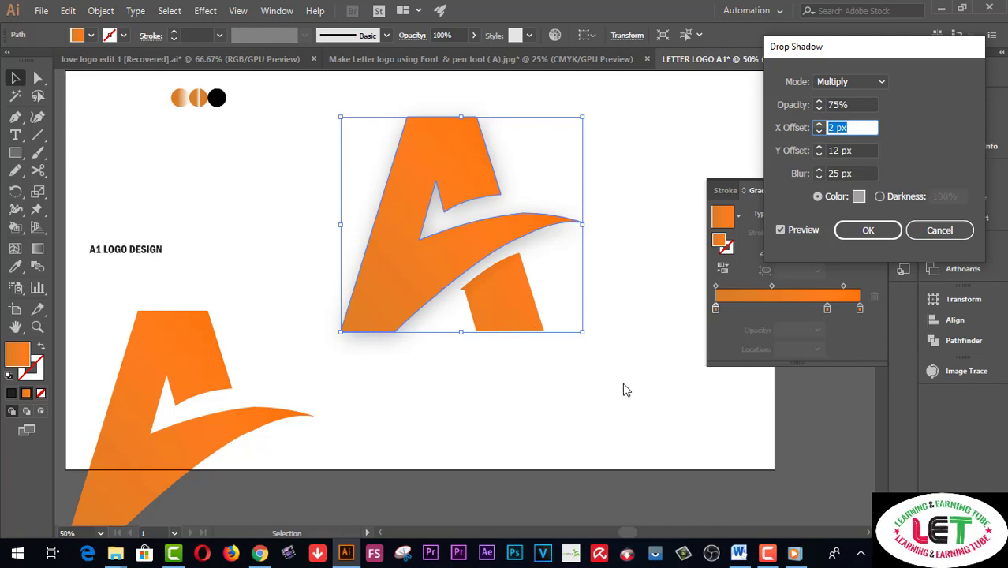
pyautogui.press('Down')
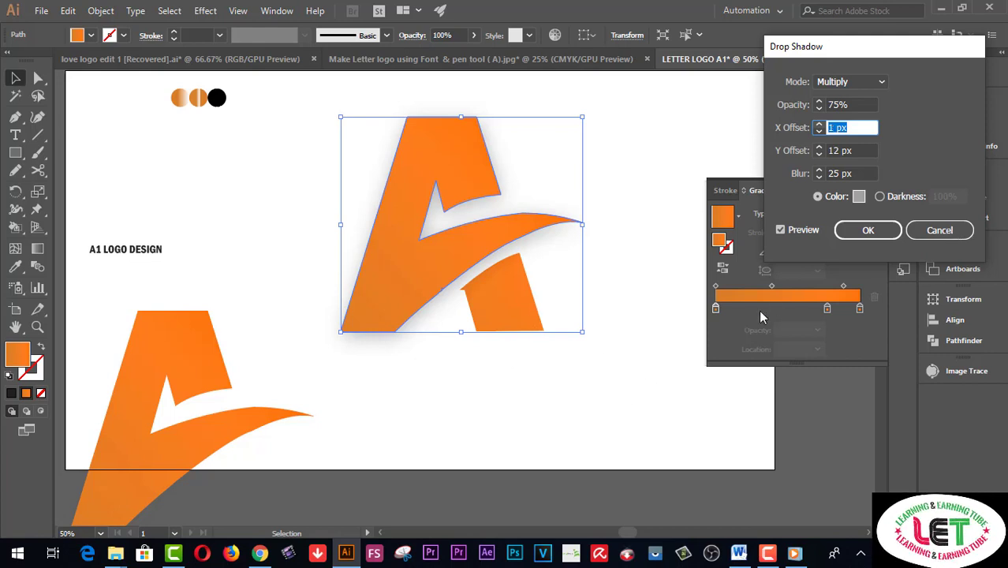
pyautogui.press('Down')
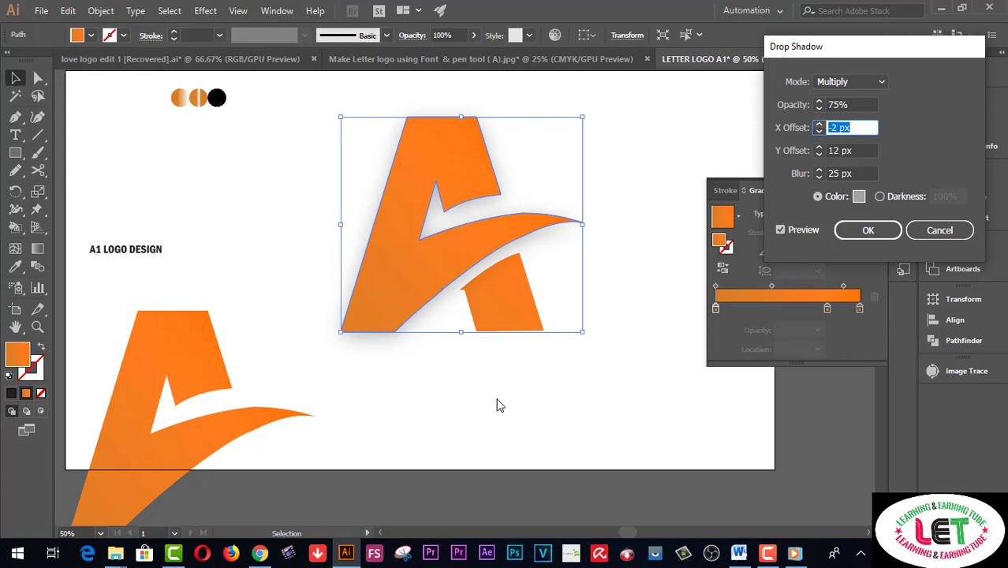
pyautogui.press('Down')
pyautogui.press('Down')
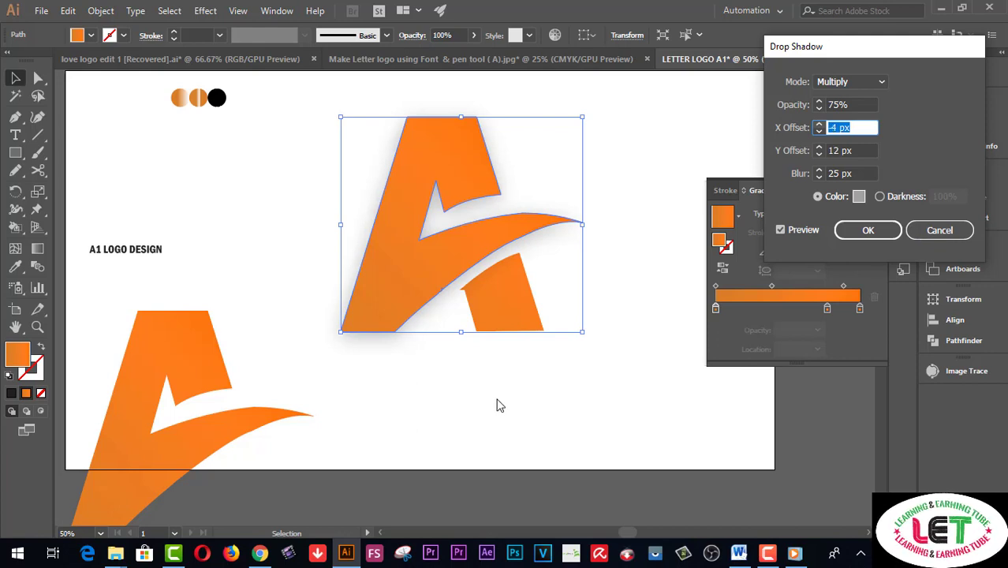
pyautogui.press('Down')
pyautogui.press('Tab')
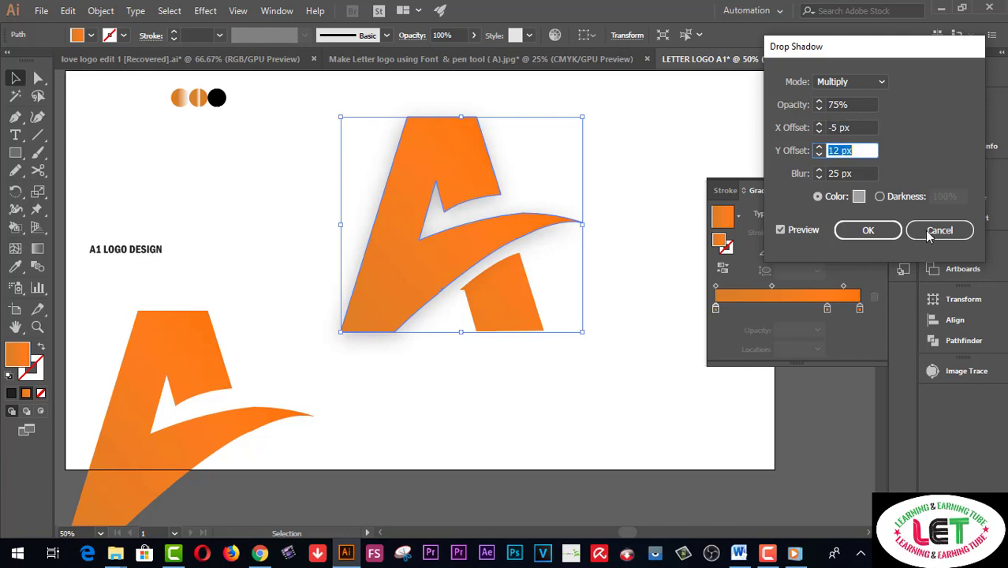
# - Lower the shadow's Y offset to about 6 px, closer under the logo
pyautogui.press('Down')
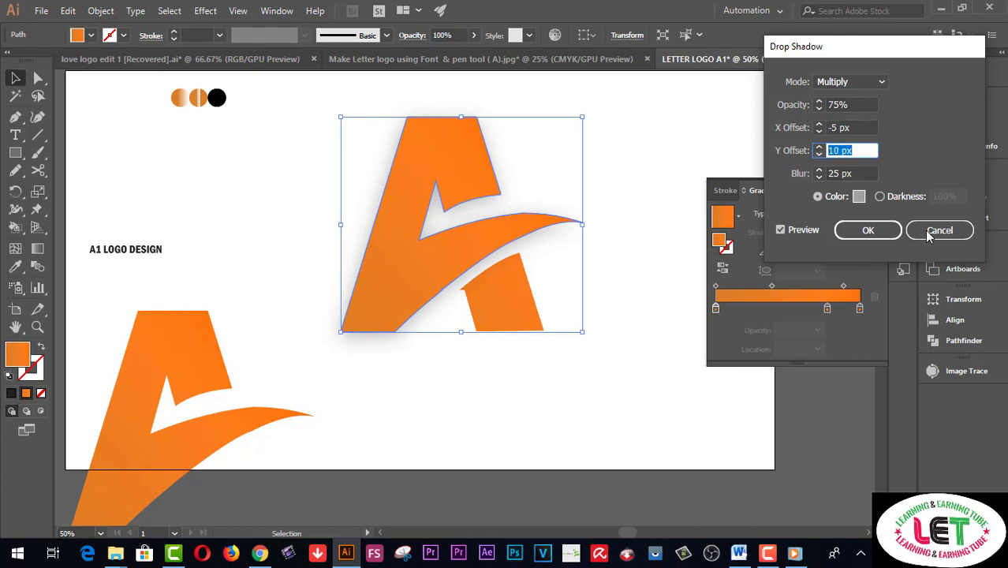
pyautogui.press('Down')
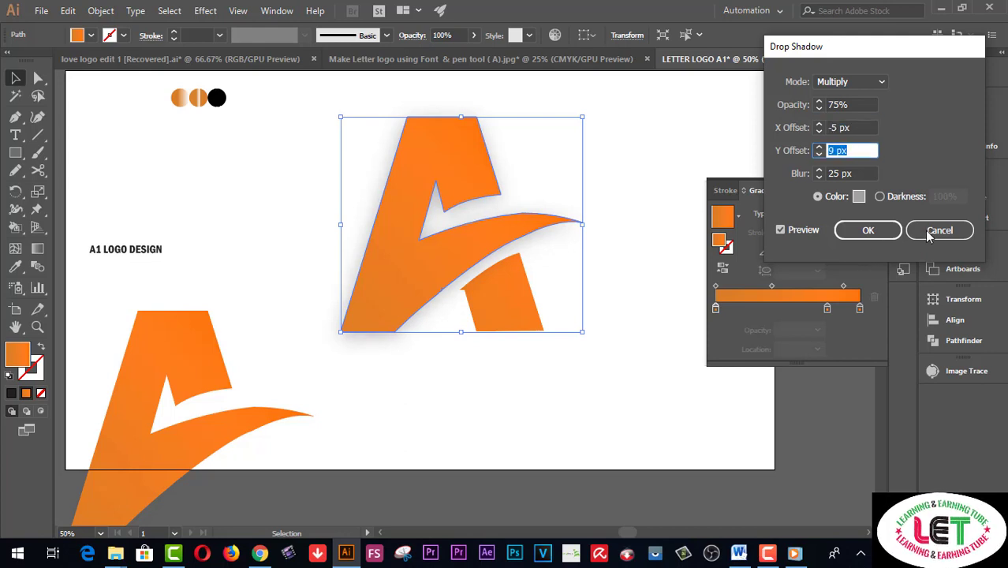
pyautogui.press('Down')
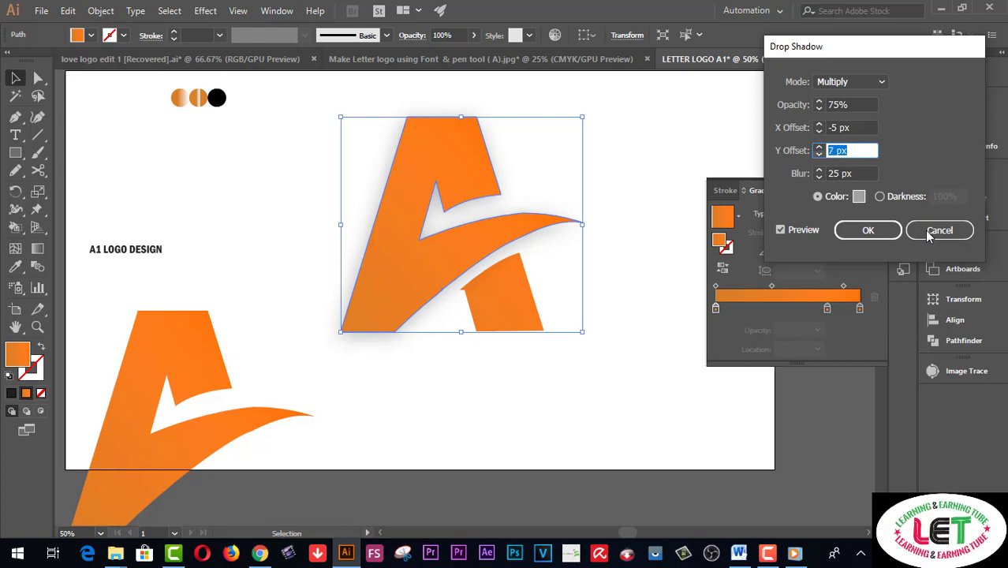
pyautogui.press('Down')
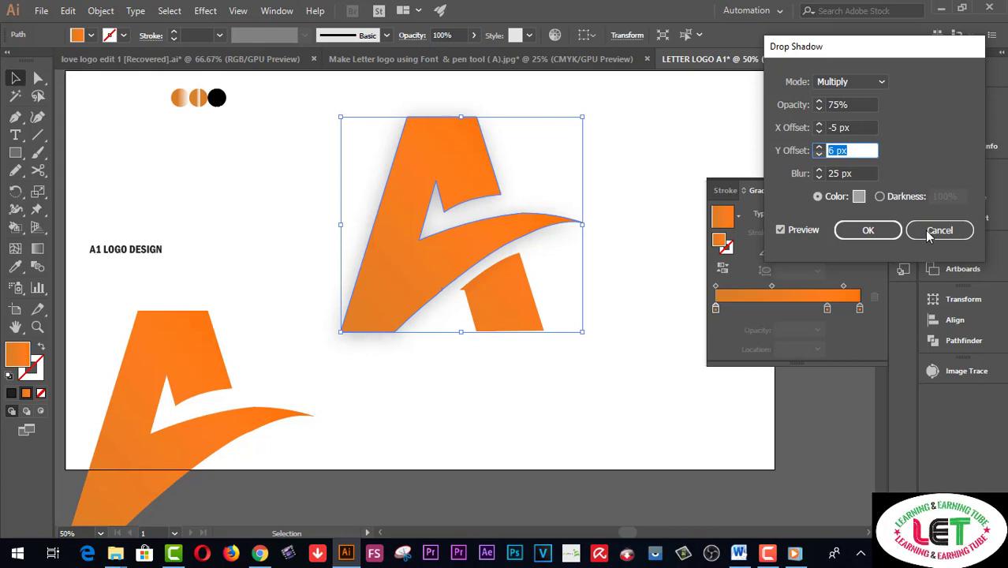
pyautogui.press('Down')
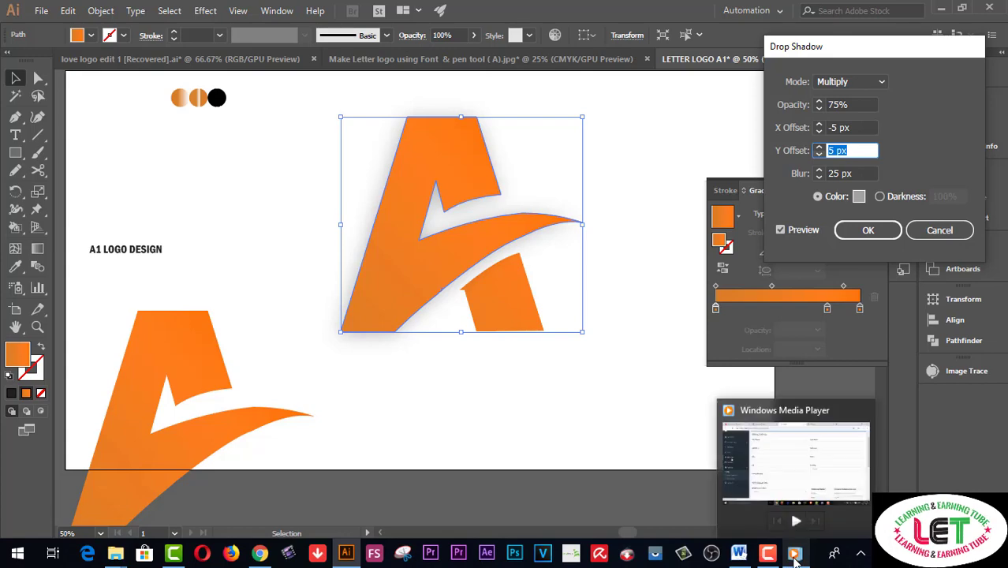
# - Reduce the drop shadow's Y offset to 3 px, keeping X at -5 px
pyautogui.click(767, 555)
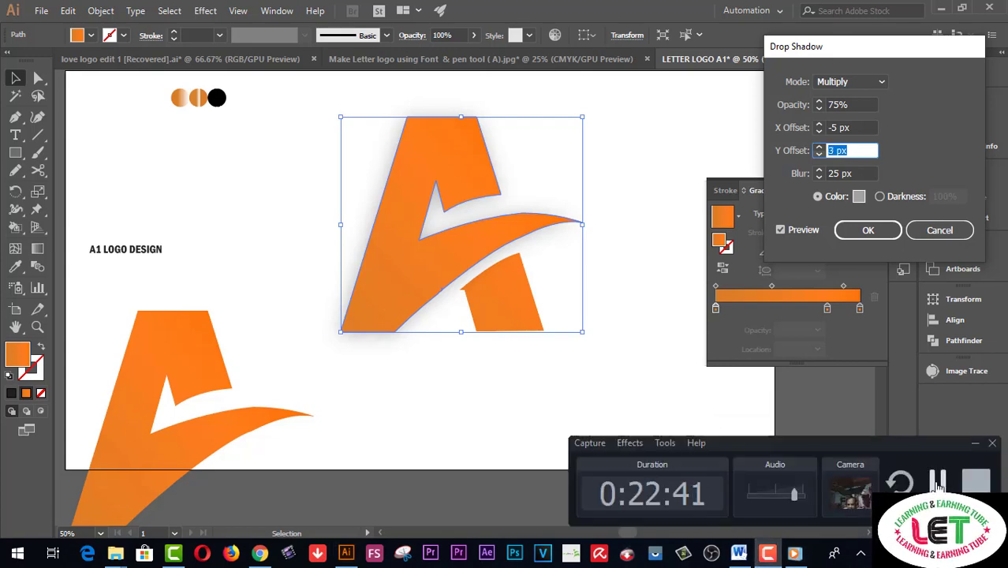